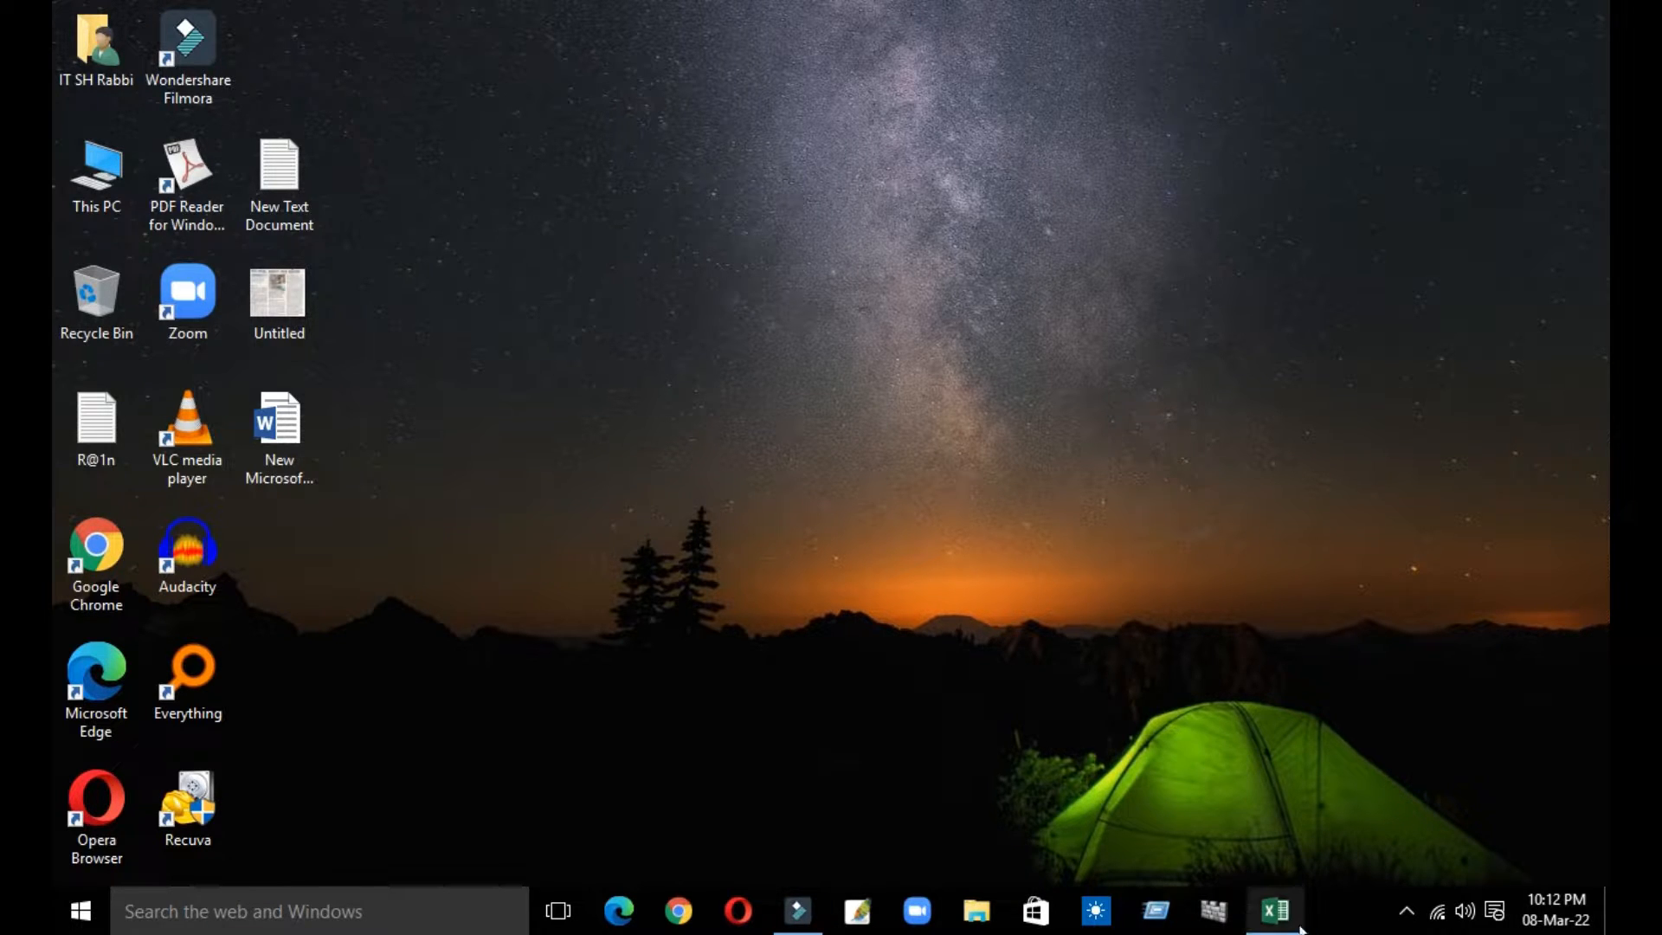
Switch to the Monthly sales Report Update March -2022 workbook in Excel and show the KYC table's headers.
click(1276, 910)
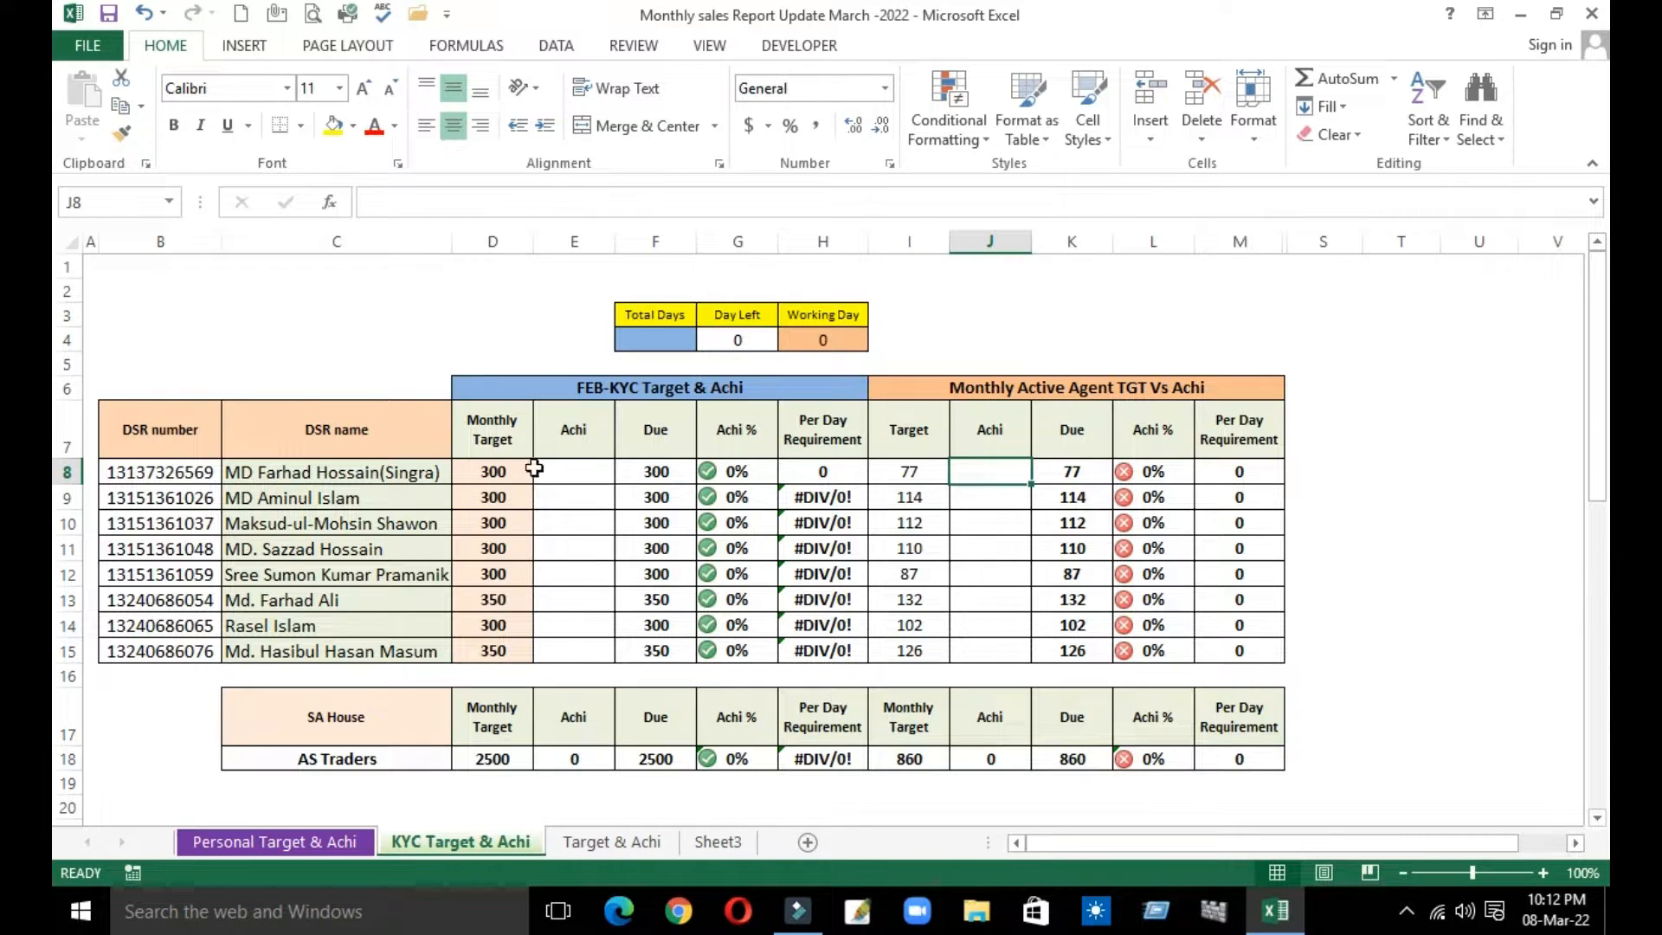
click(588, 416)
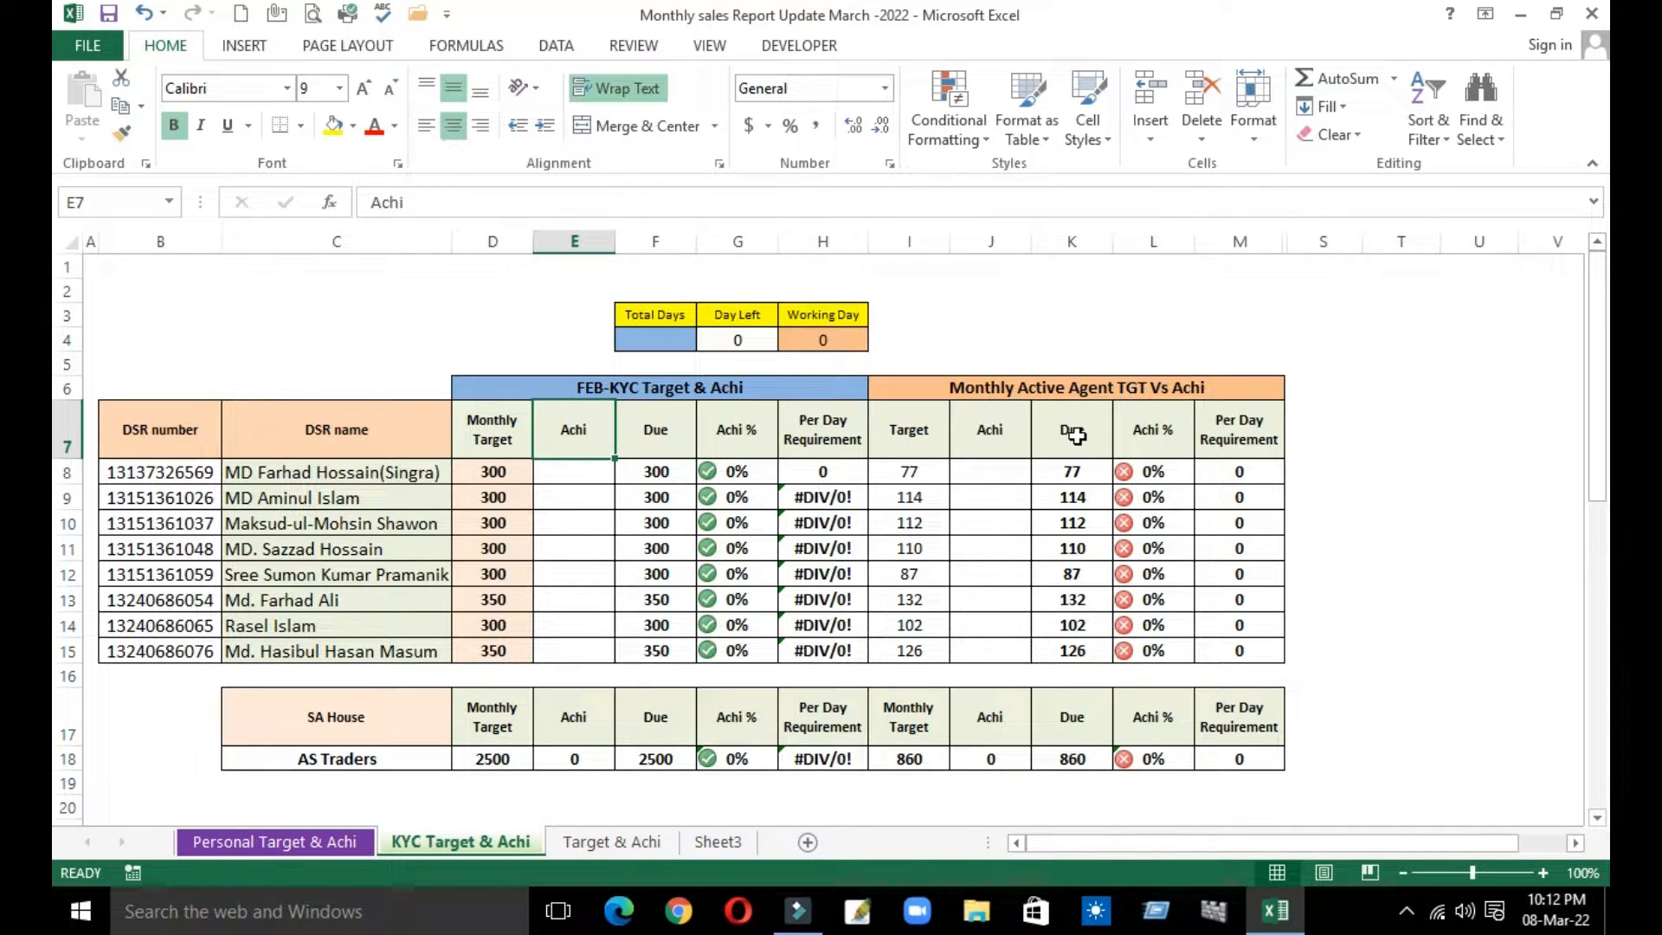
click(320, 446)
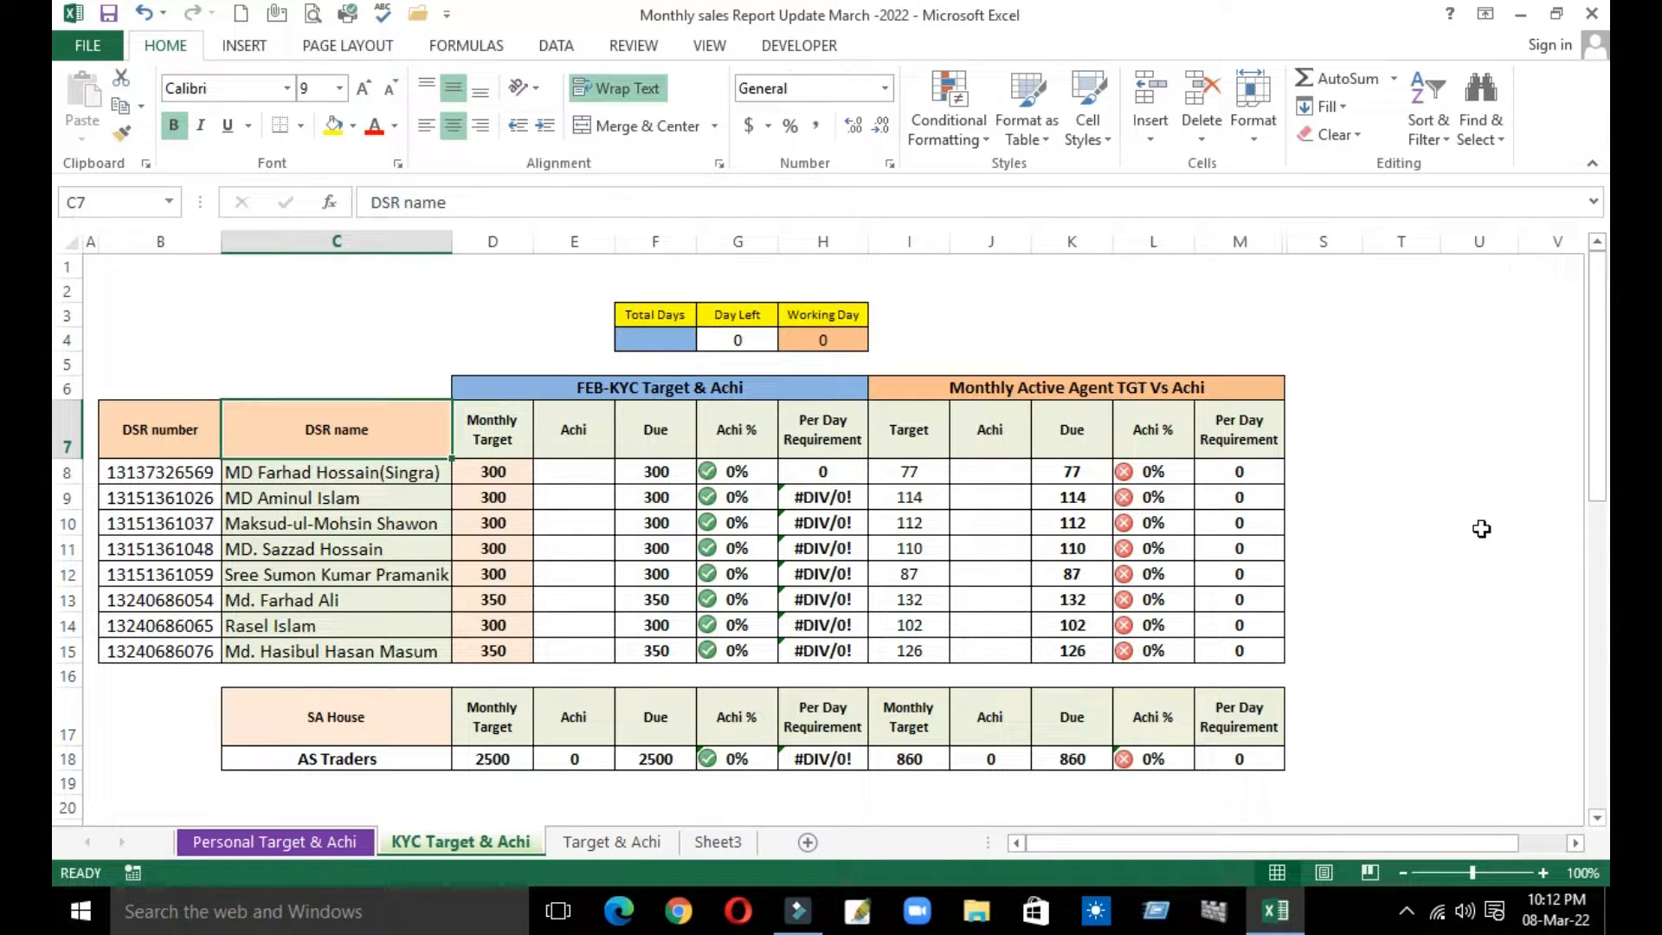
Merge and center cells J3:M4 above the Monthly Active Agent table and enter the title "IF Error".
click(994, 320)
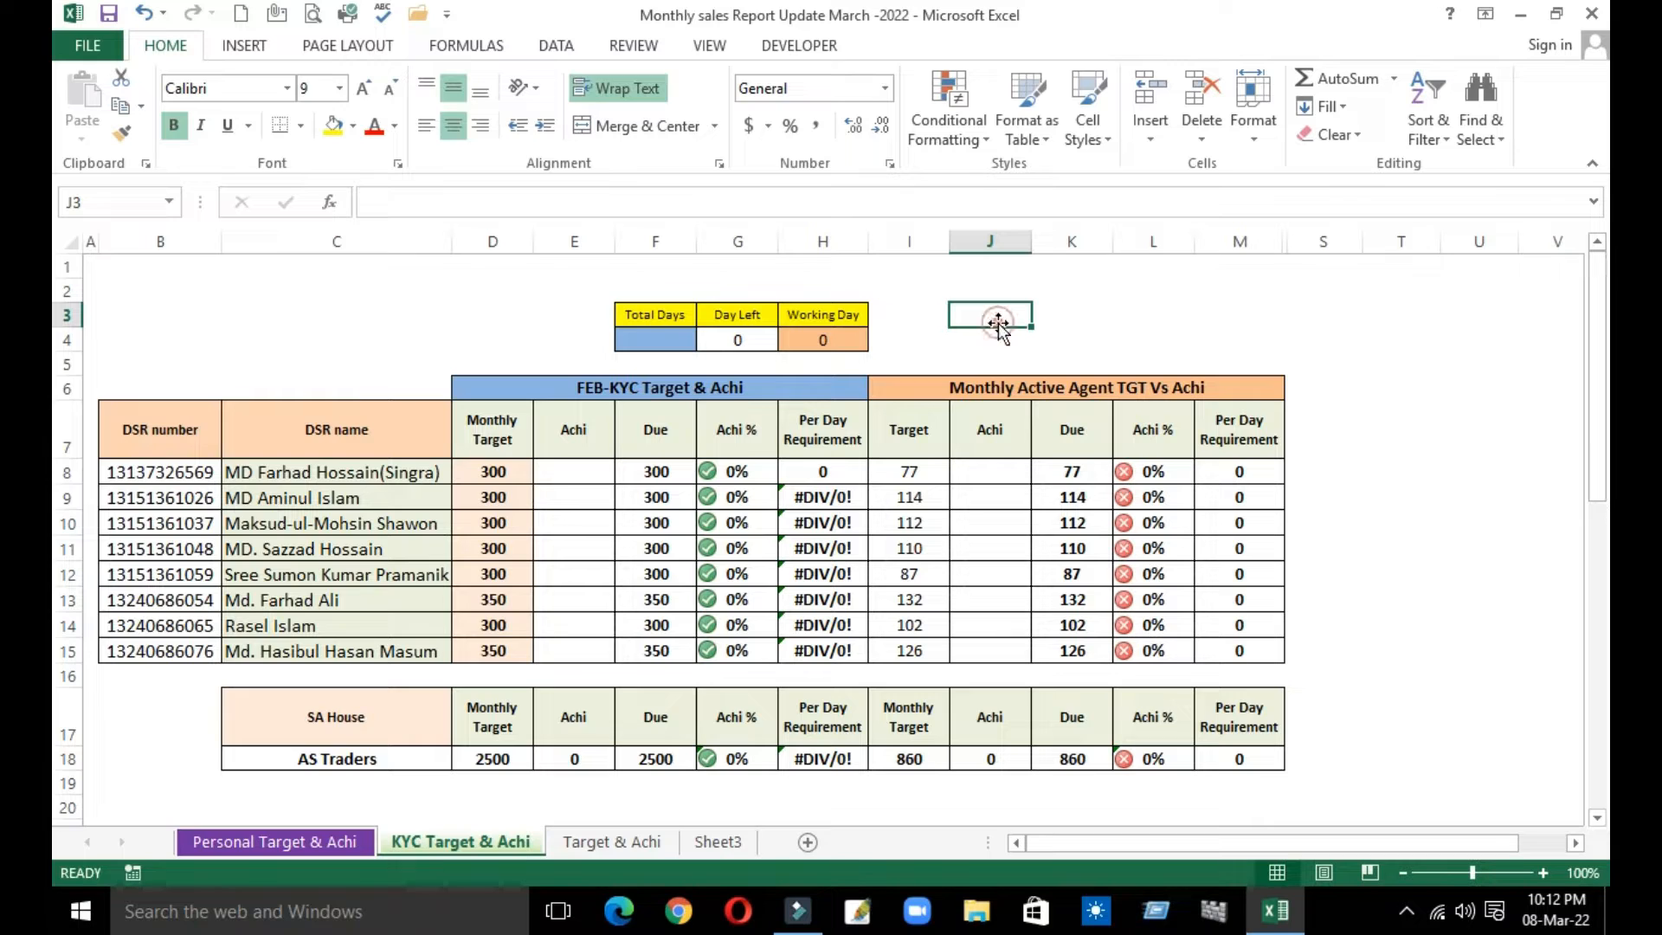
drag(991, 313, 1209, 332)
click(636, 126)
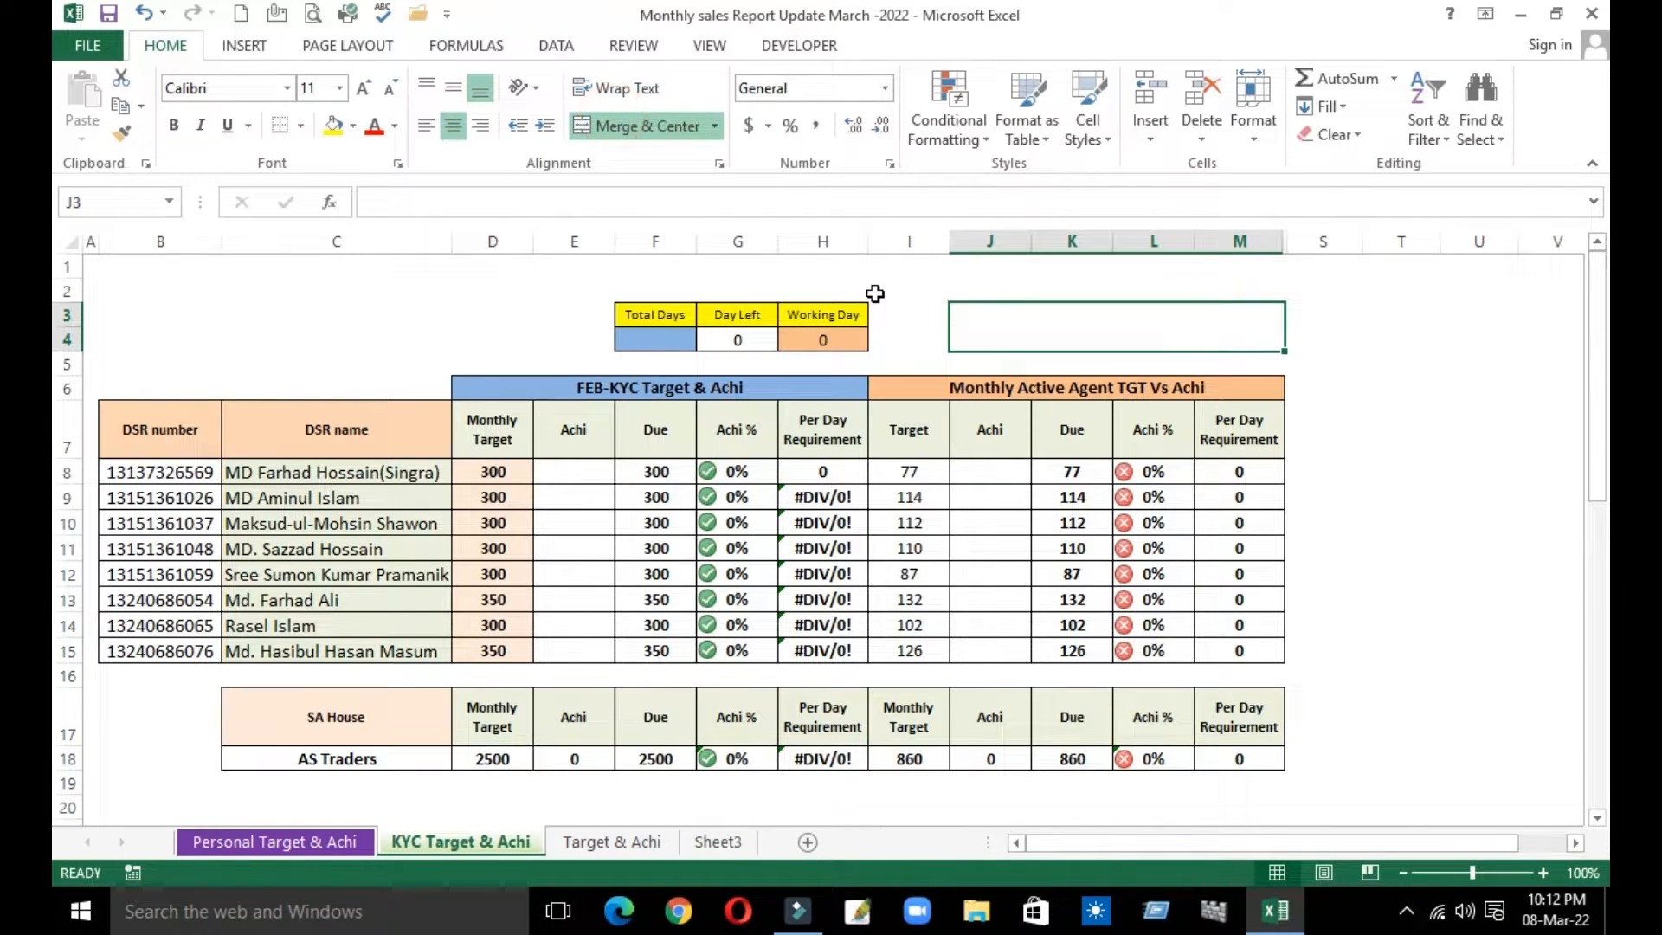
text(I)
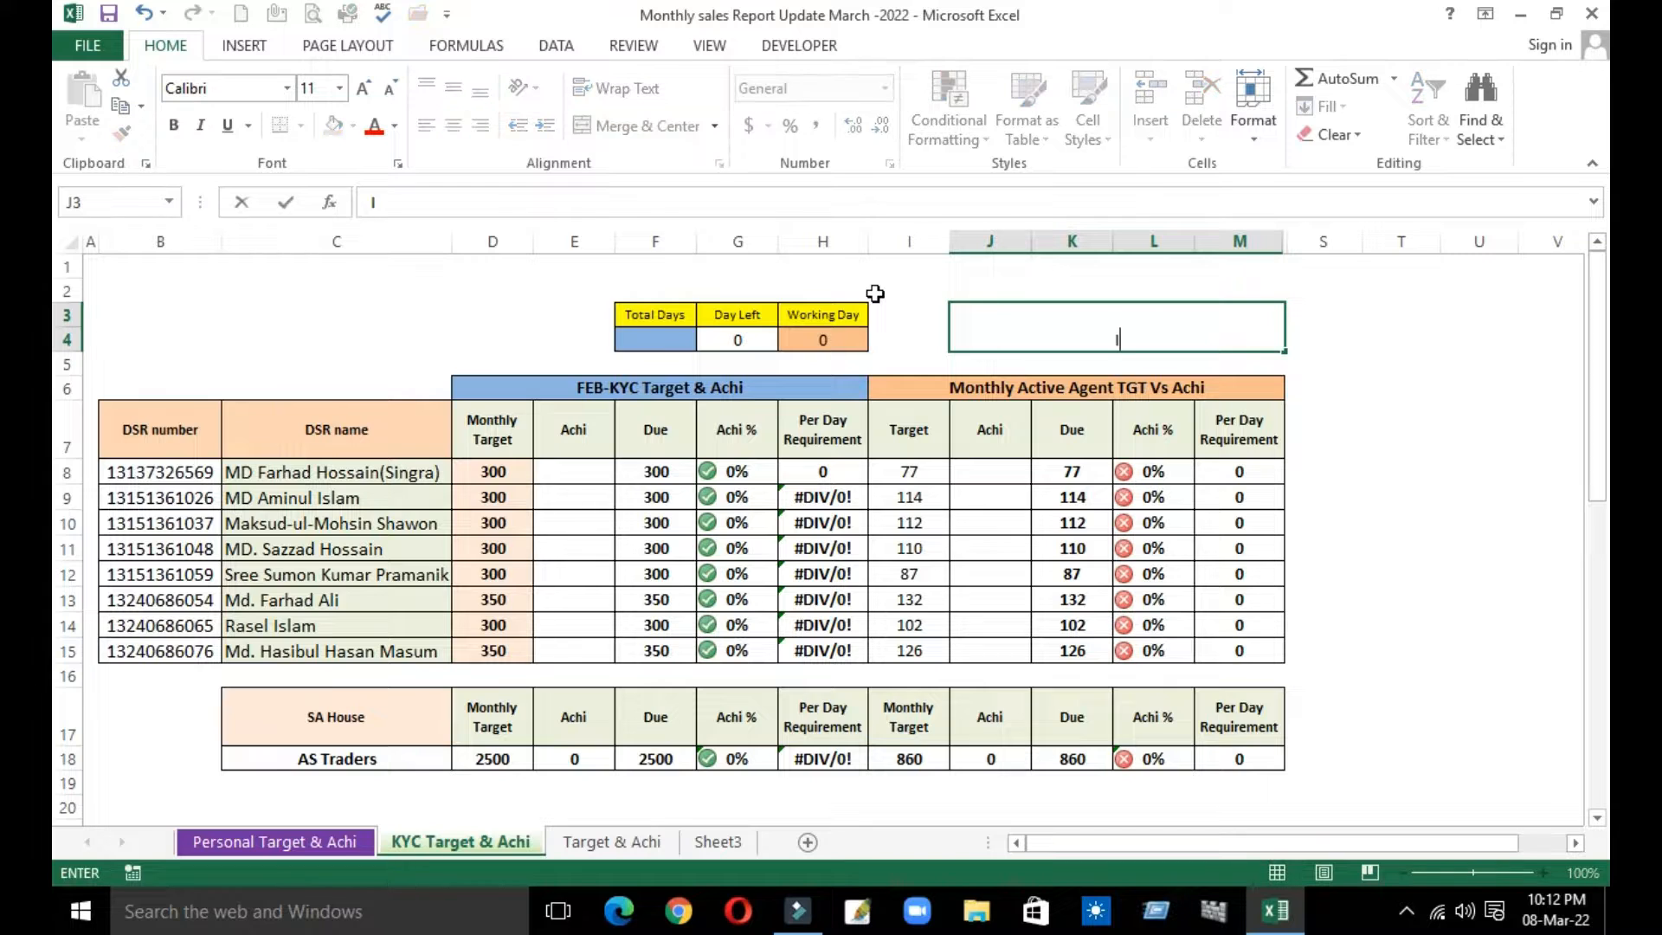
text(F Error)
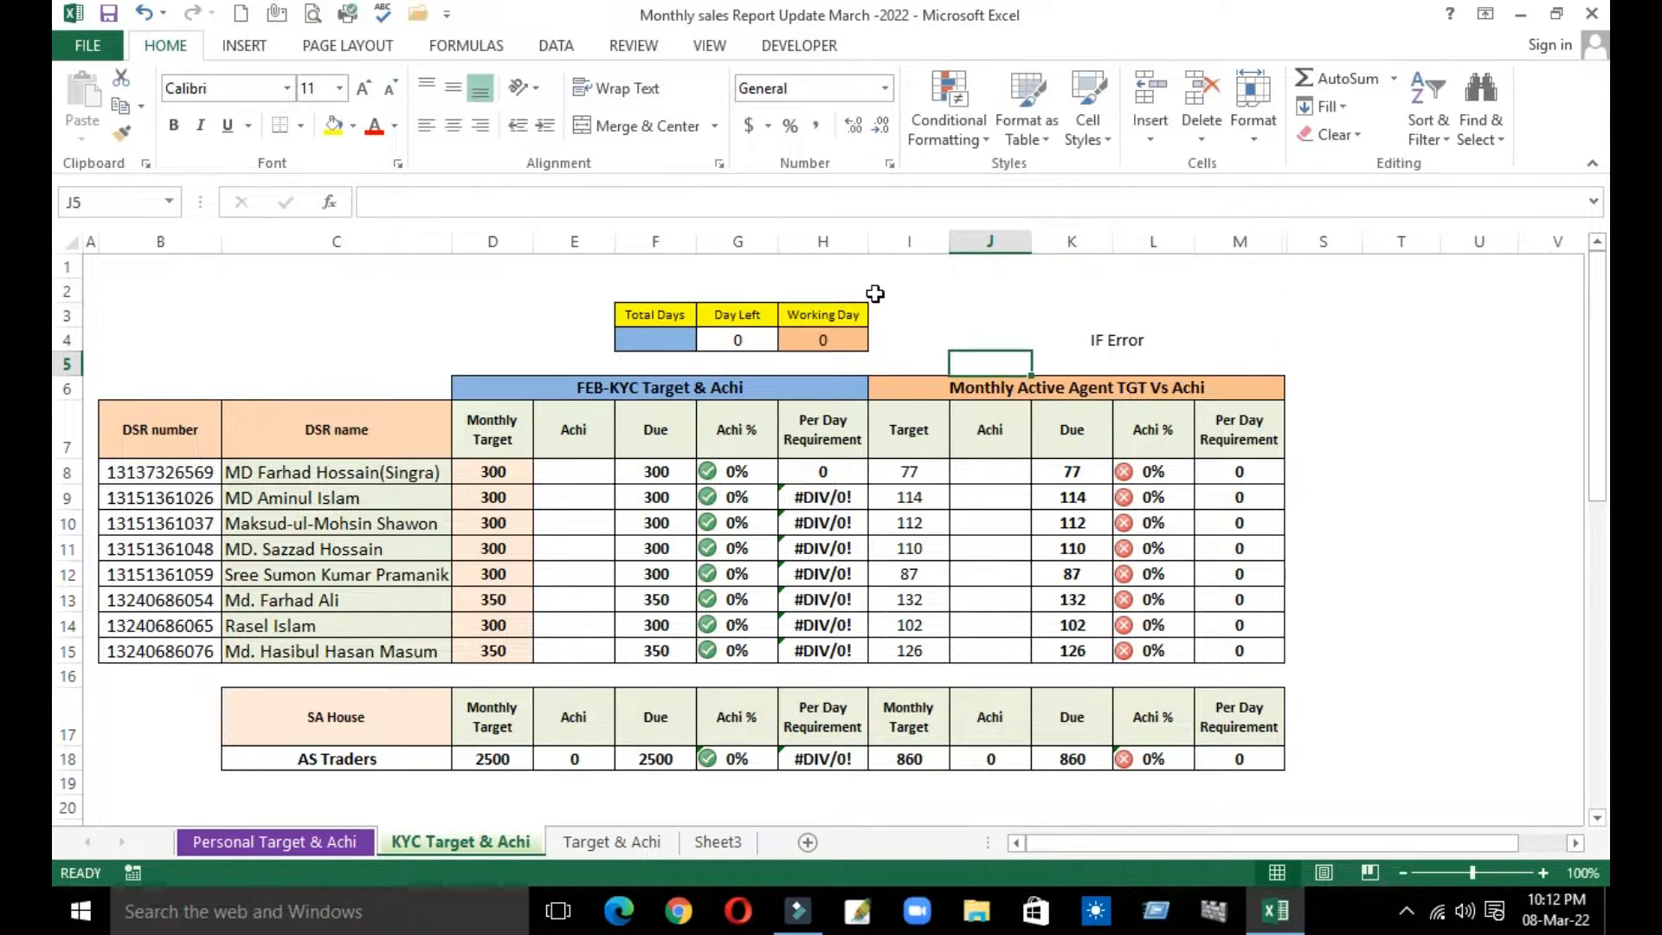
Middle-align the "IF Error" title vertically and enlarge its font to size 18.
click(1043, 323)
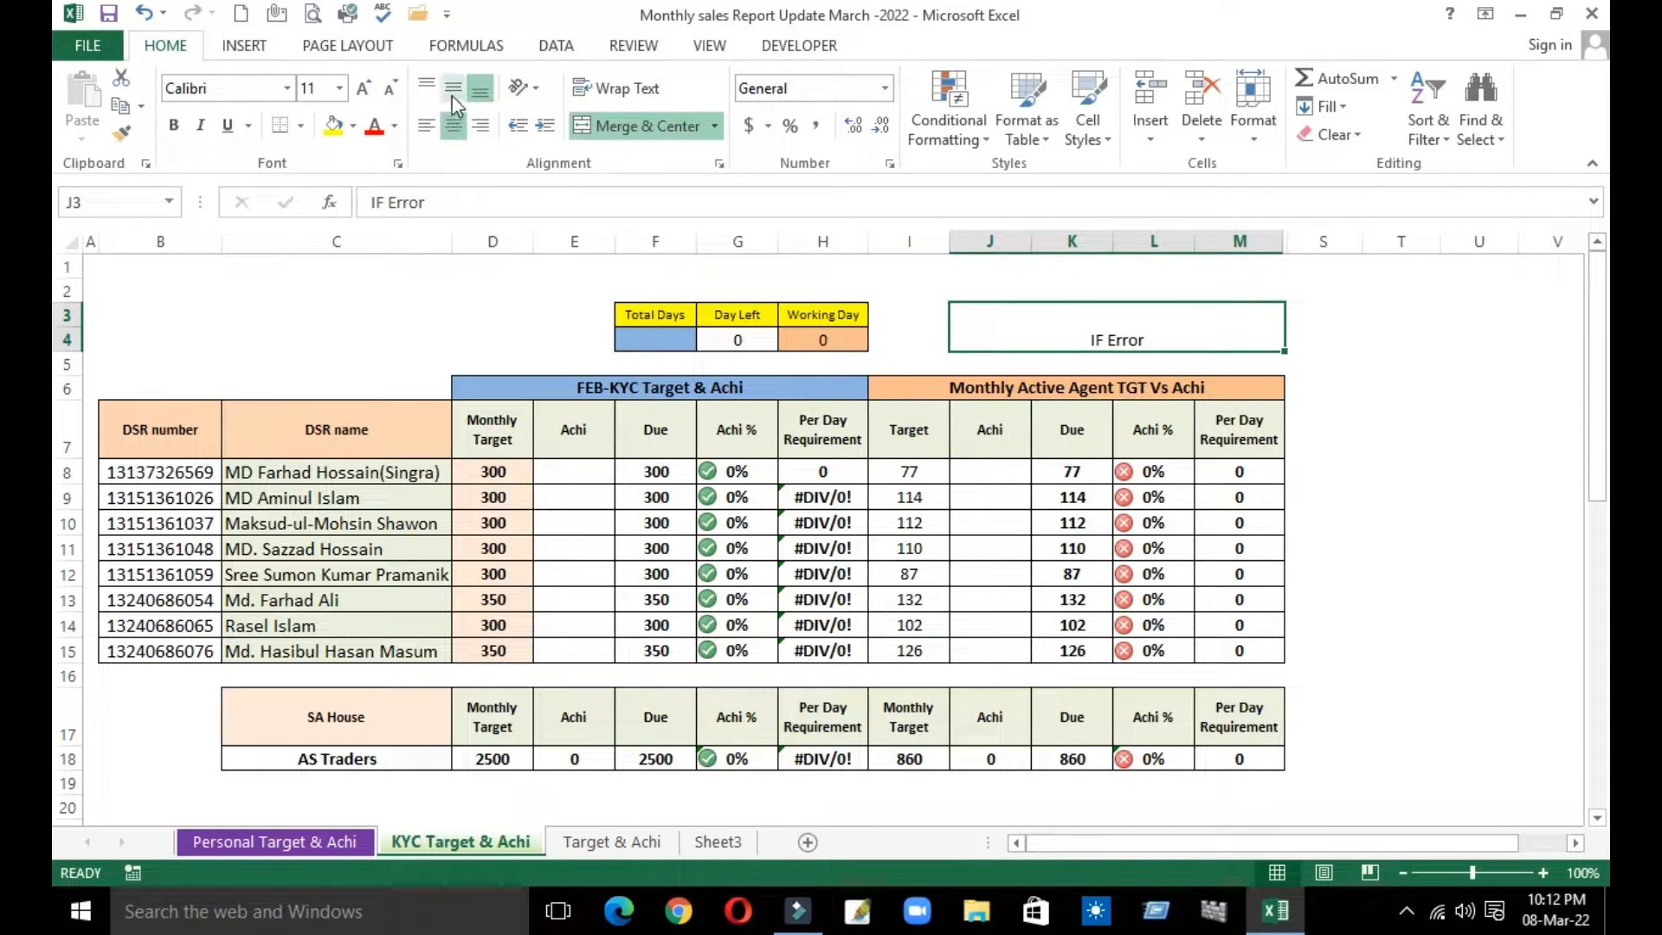
click(452, 88)
click(364, 88)
click(364, 89)
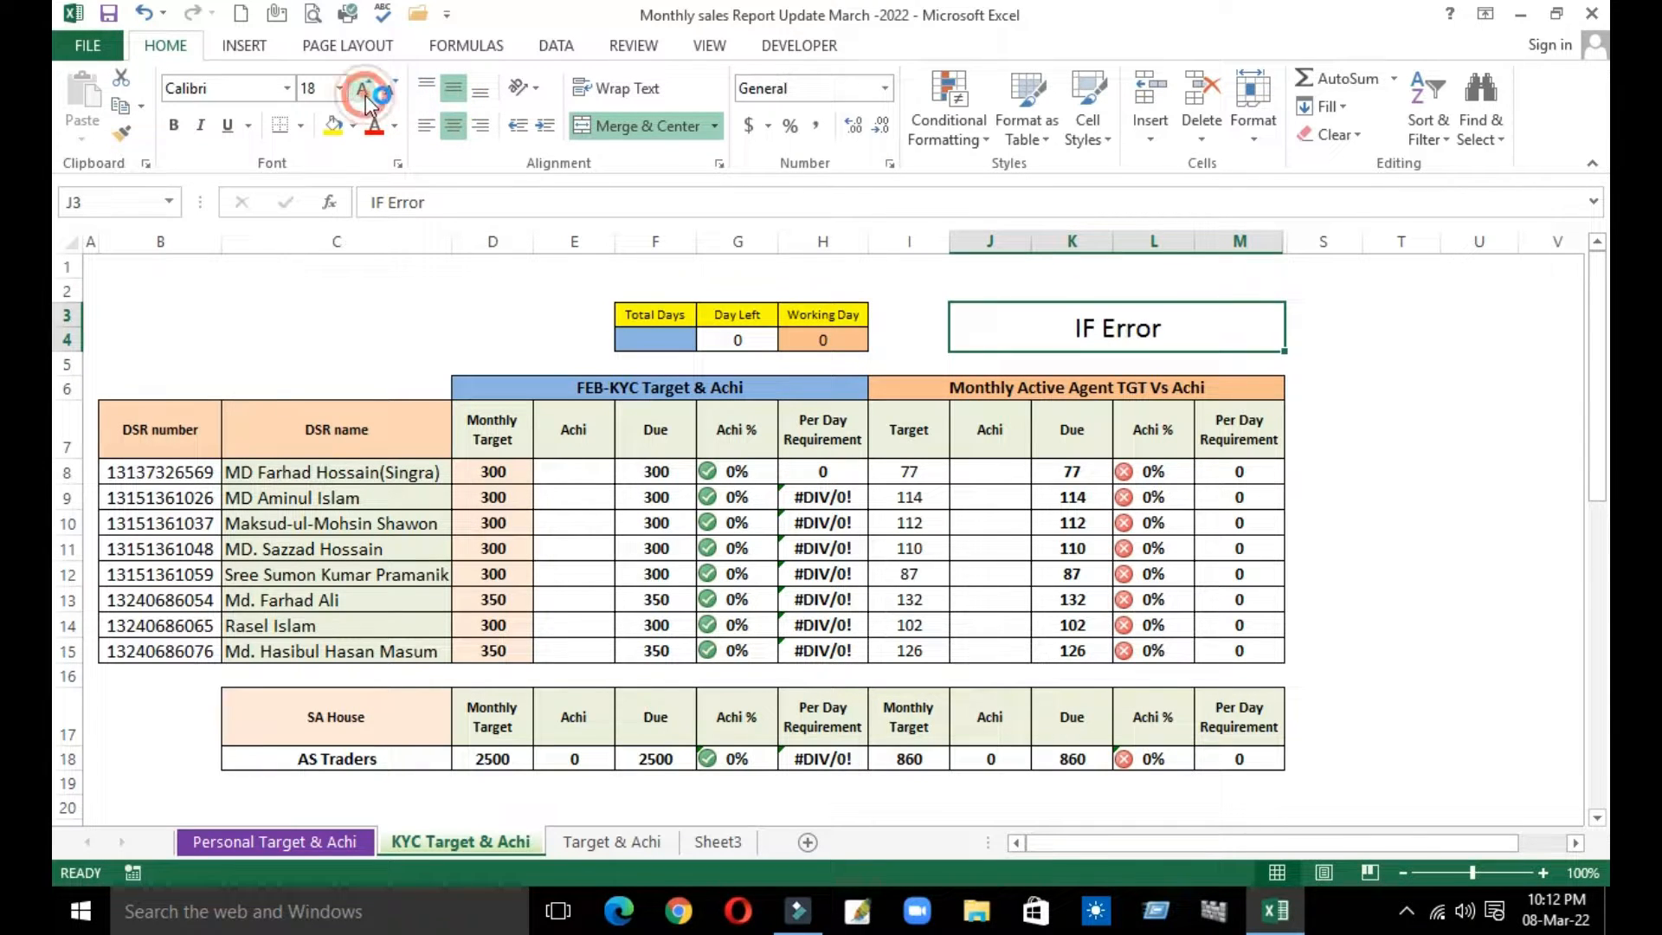
click(364, 88)
click(363, 88)
click(1338, 349)
Fill the merged "IF Error" title cell with yellow.
click(1175, 329)
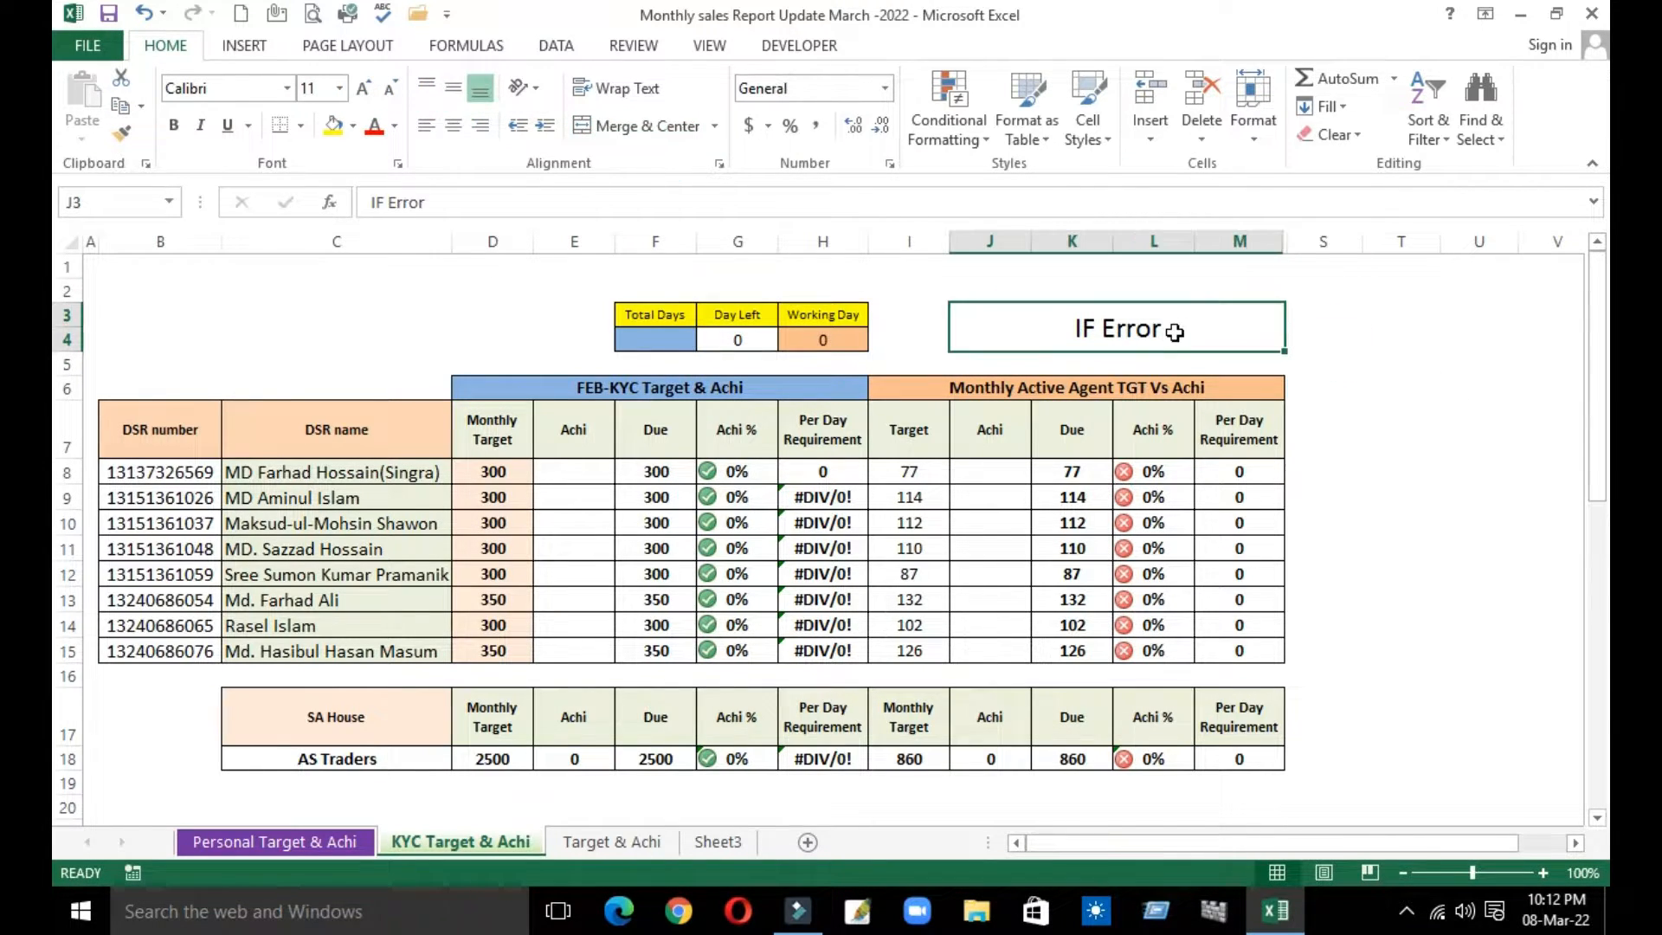
click(348, 122)
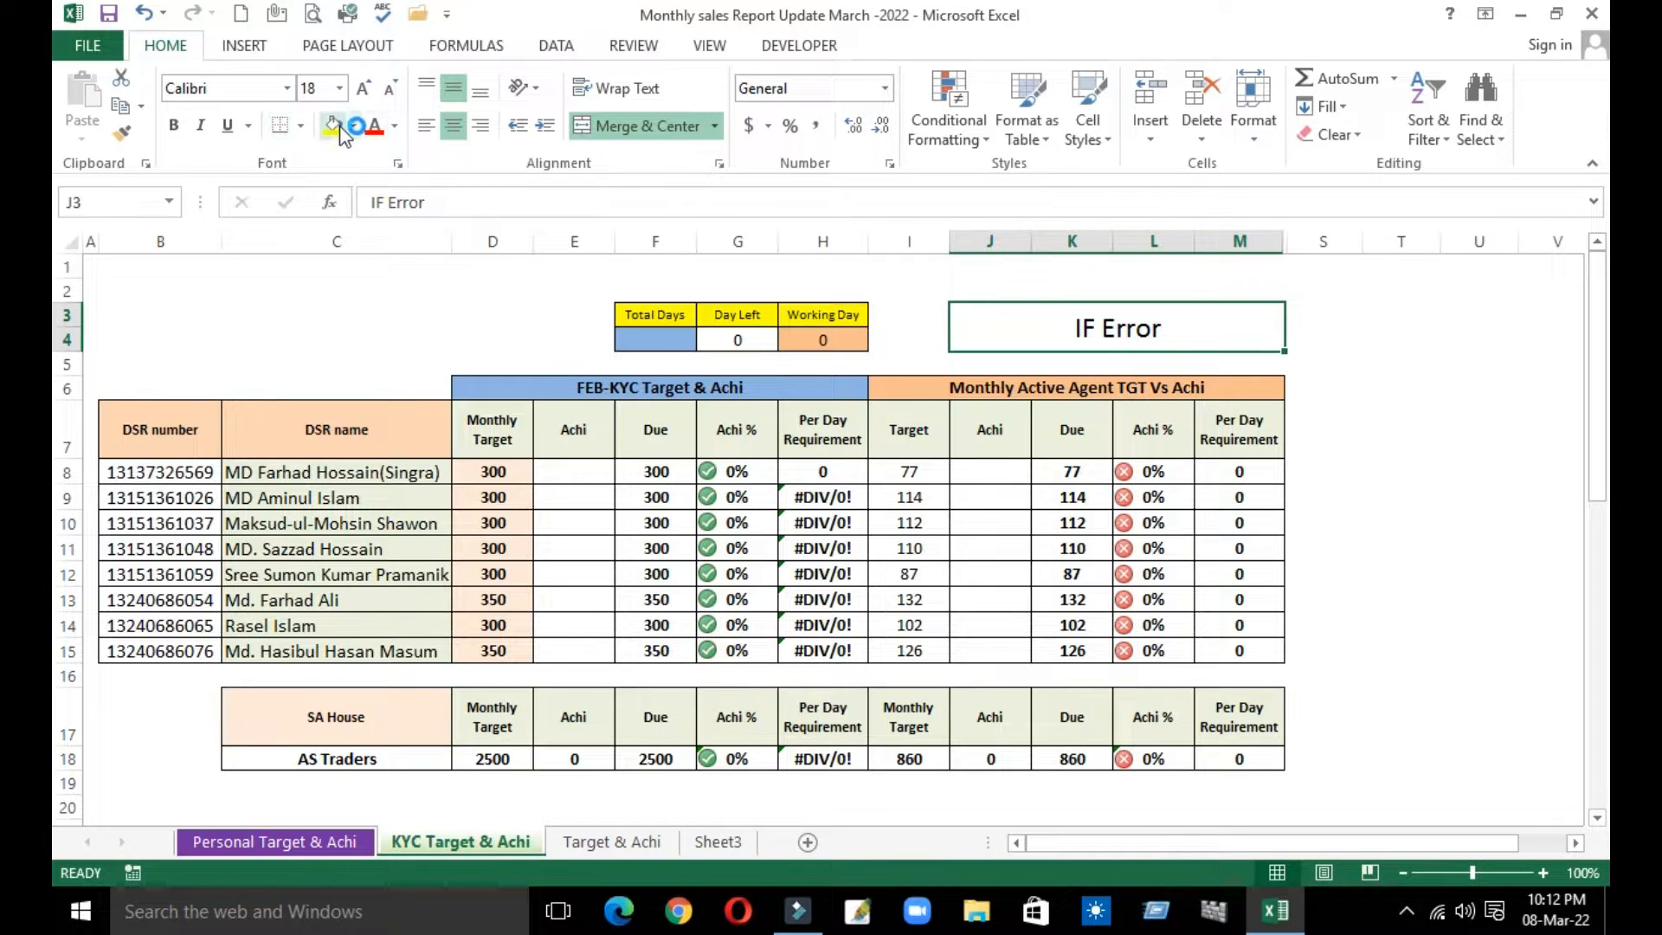
click(336, 126)
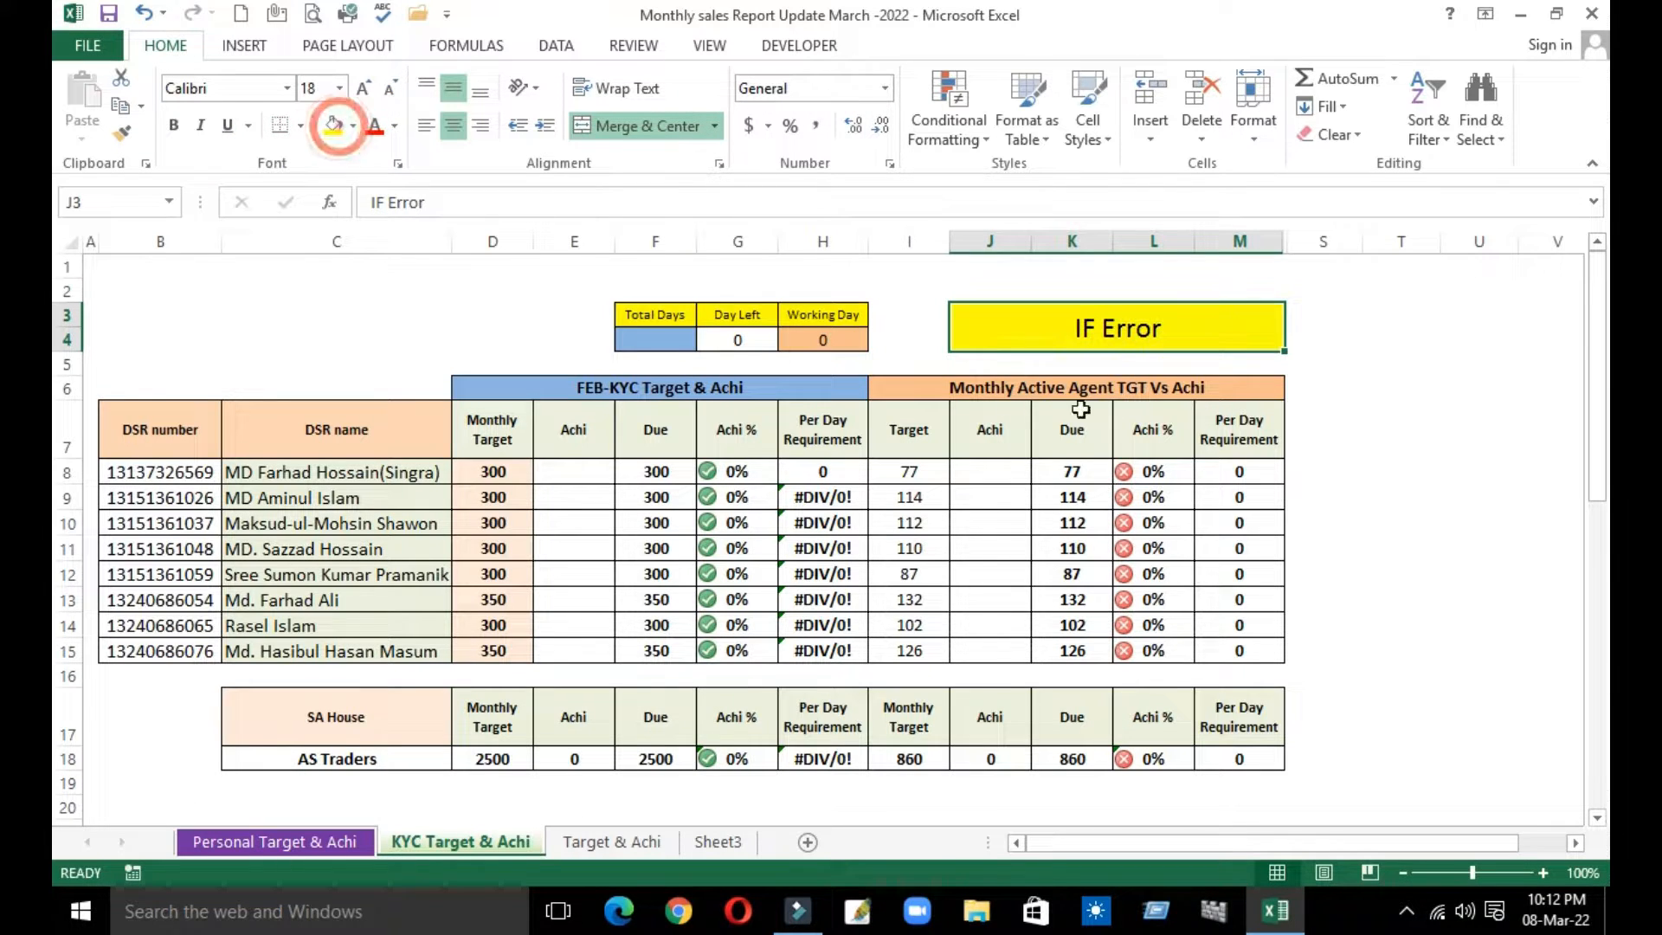
click(1475, 372)
click(1141, 329)
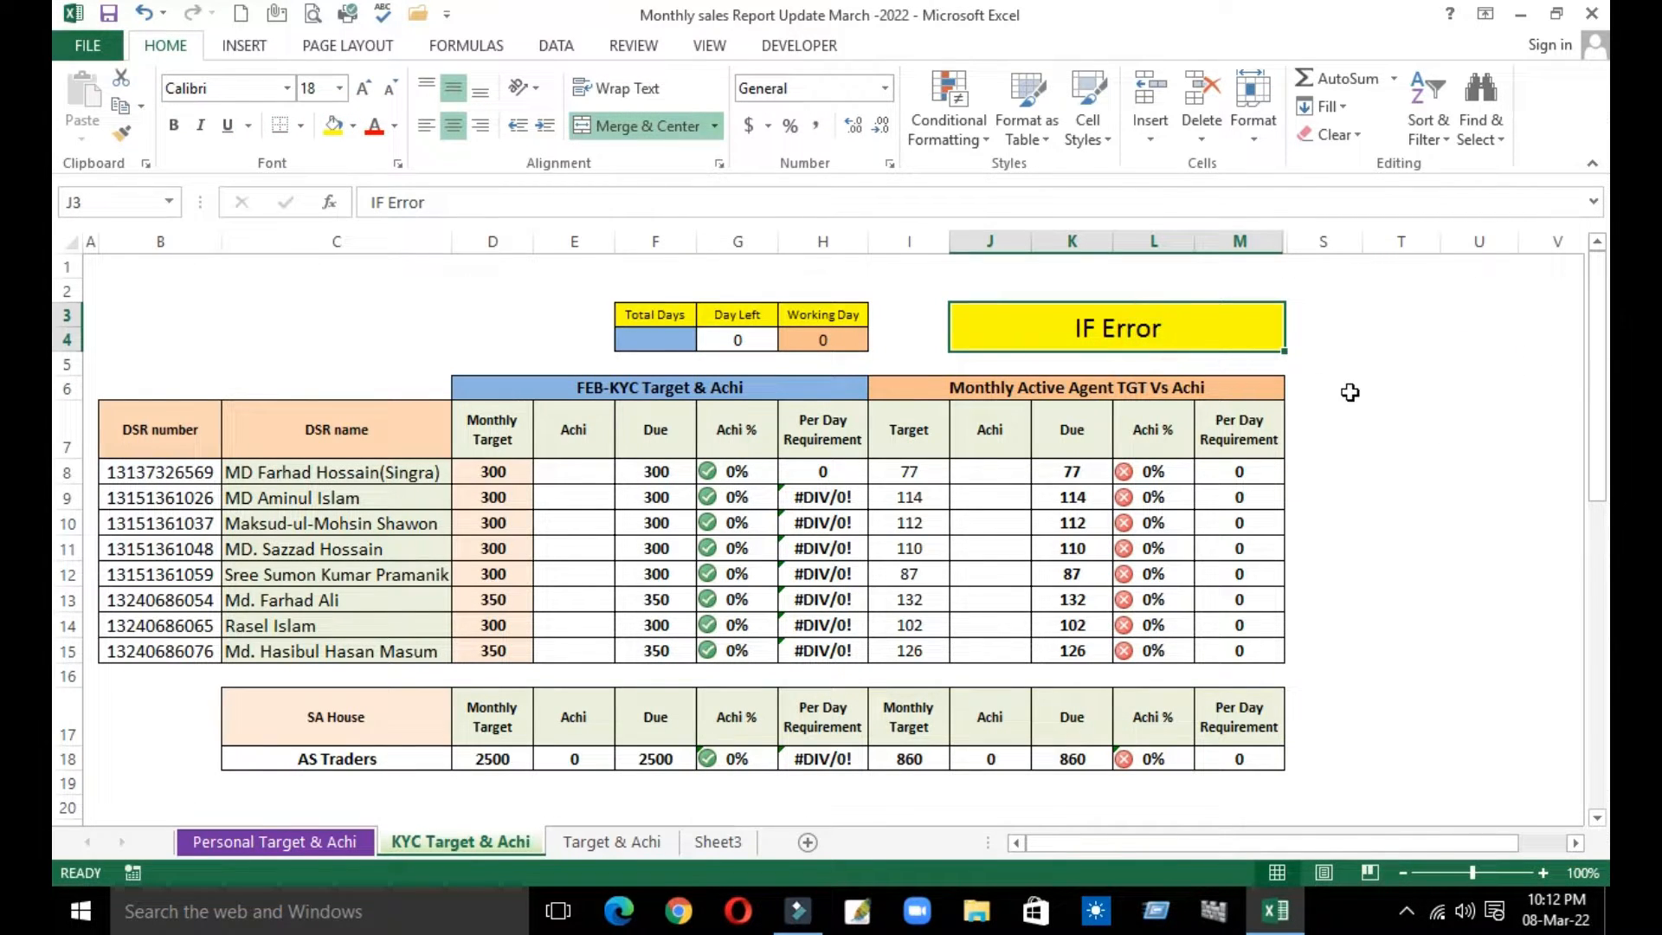
Compare the Per Day Requirement formulas in H8 and H9 to examine how each handles division by the working days.
click(967, 480)
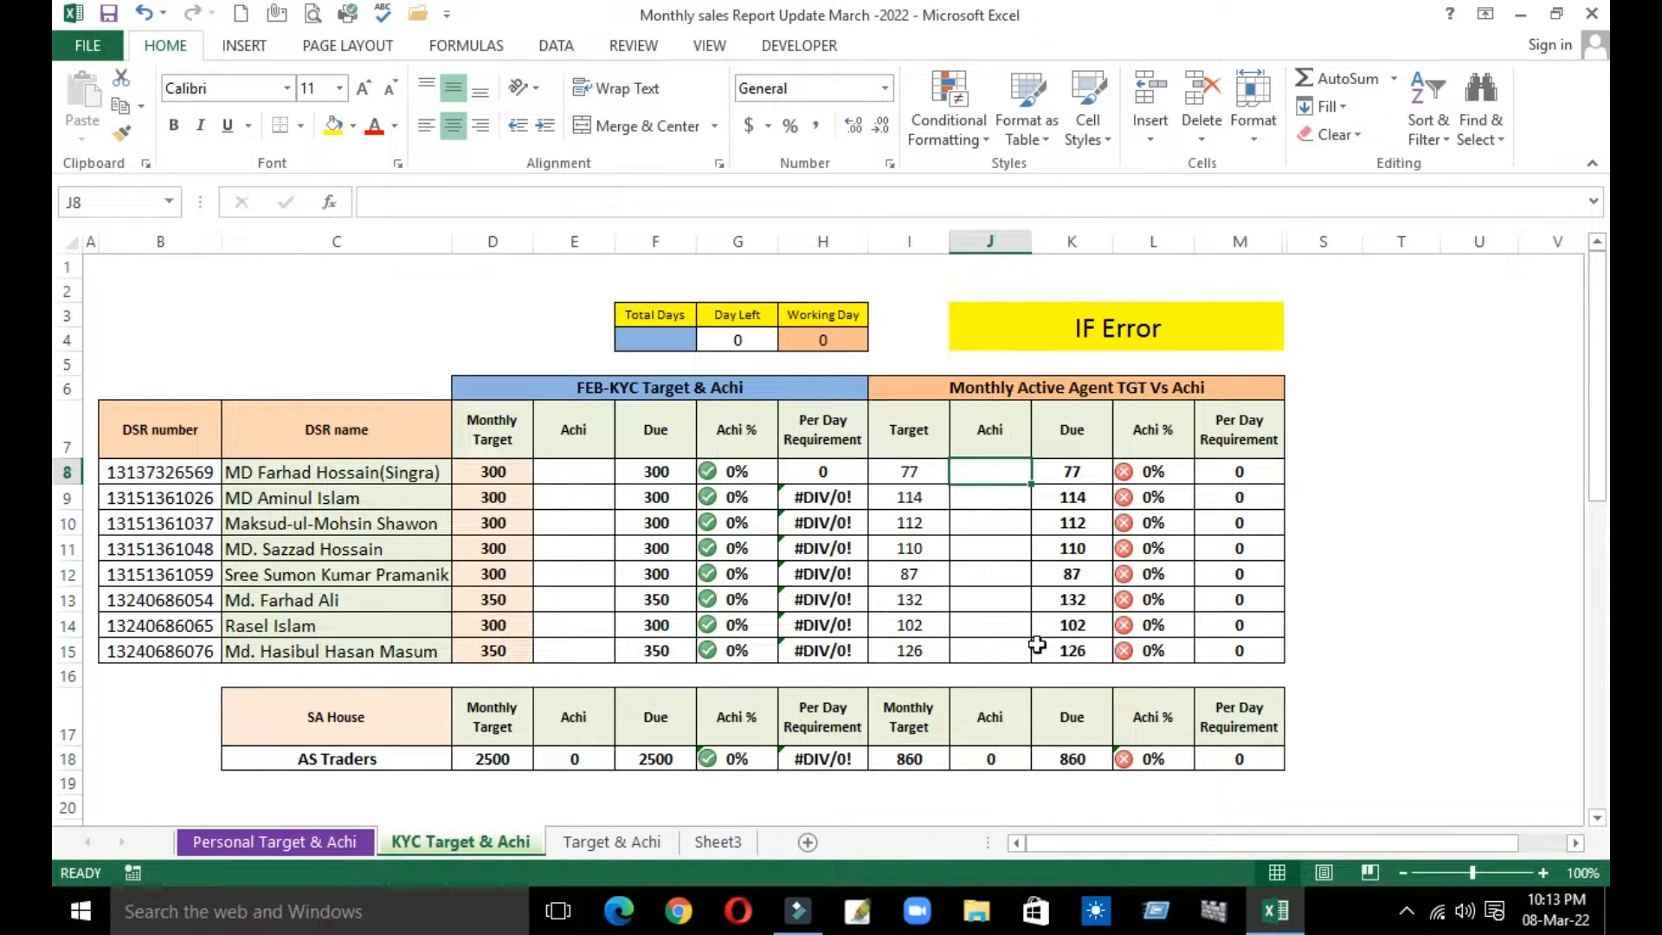
click(821, 500)
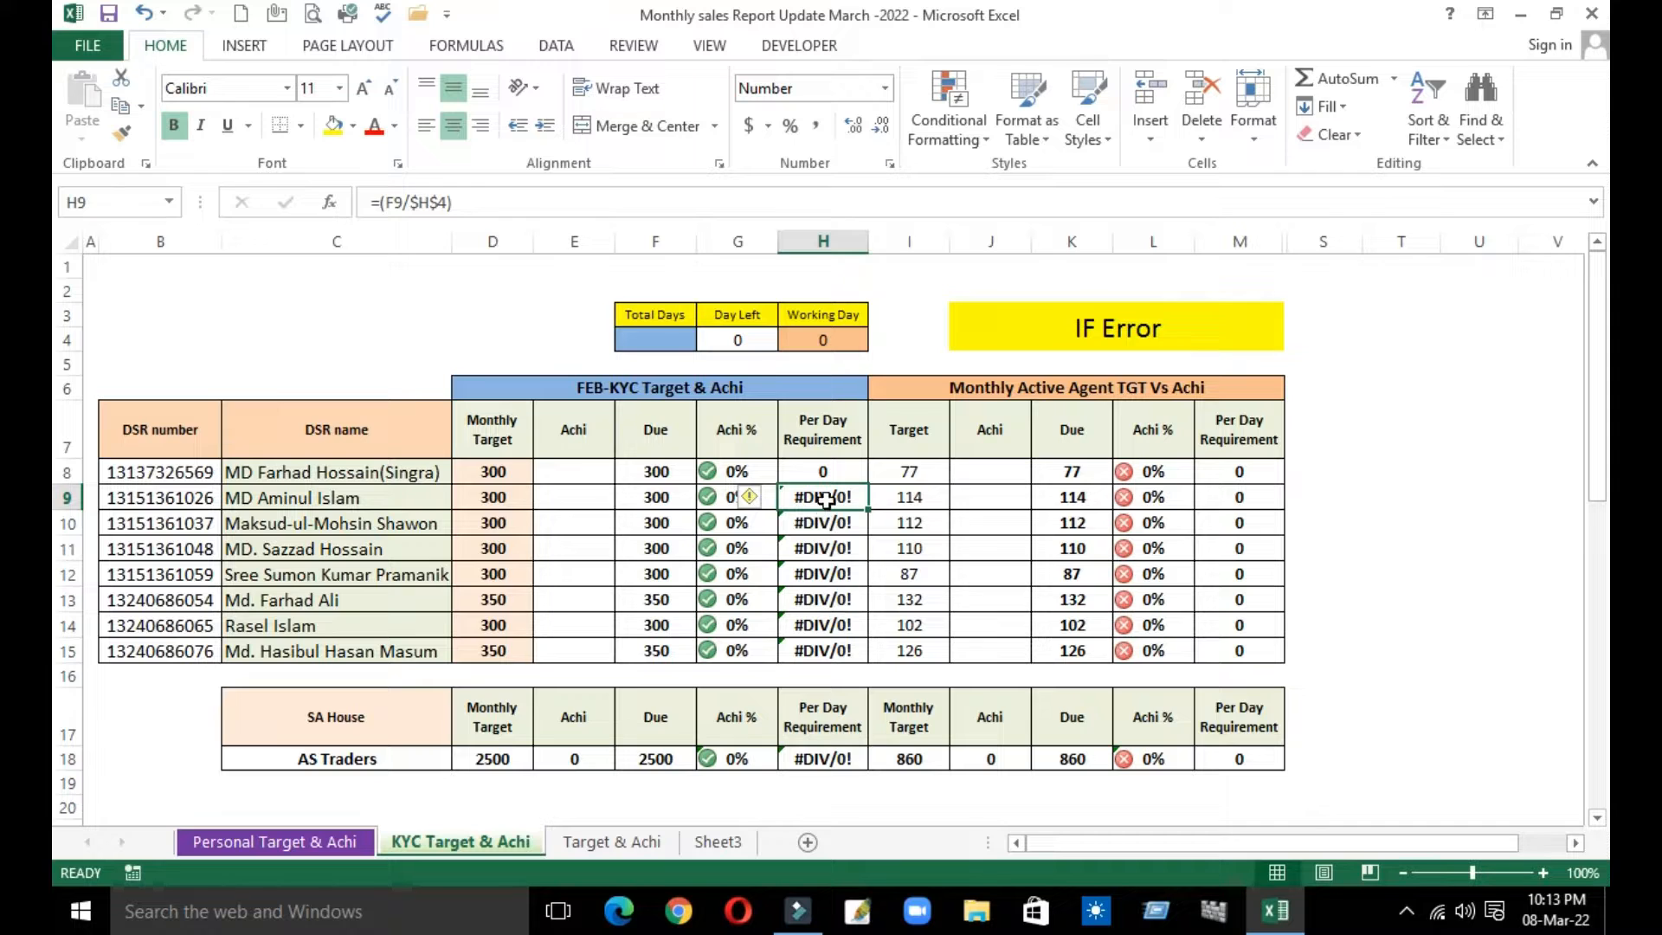
click(856, 462)
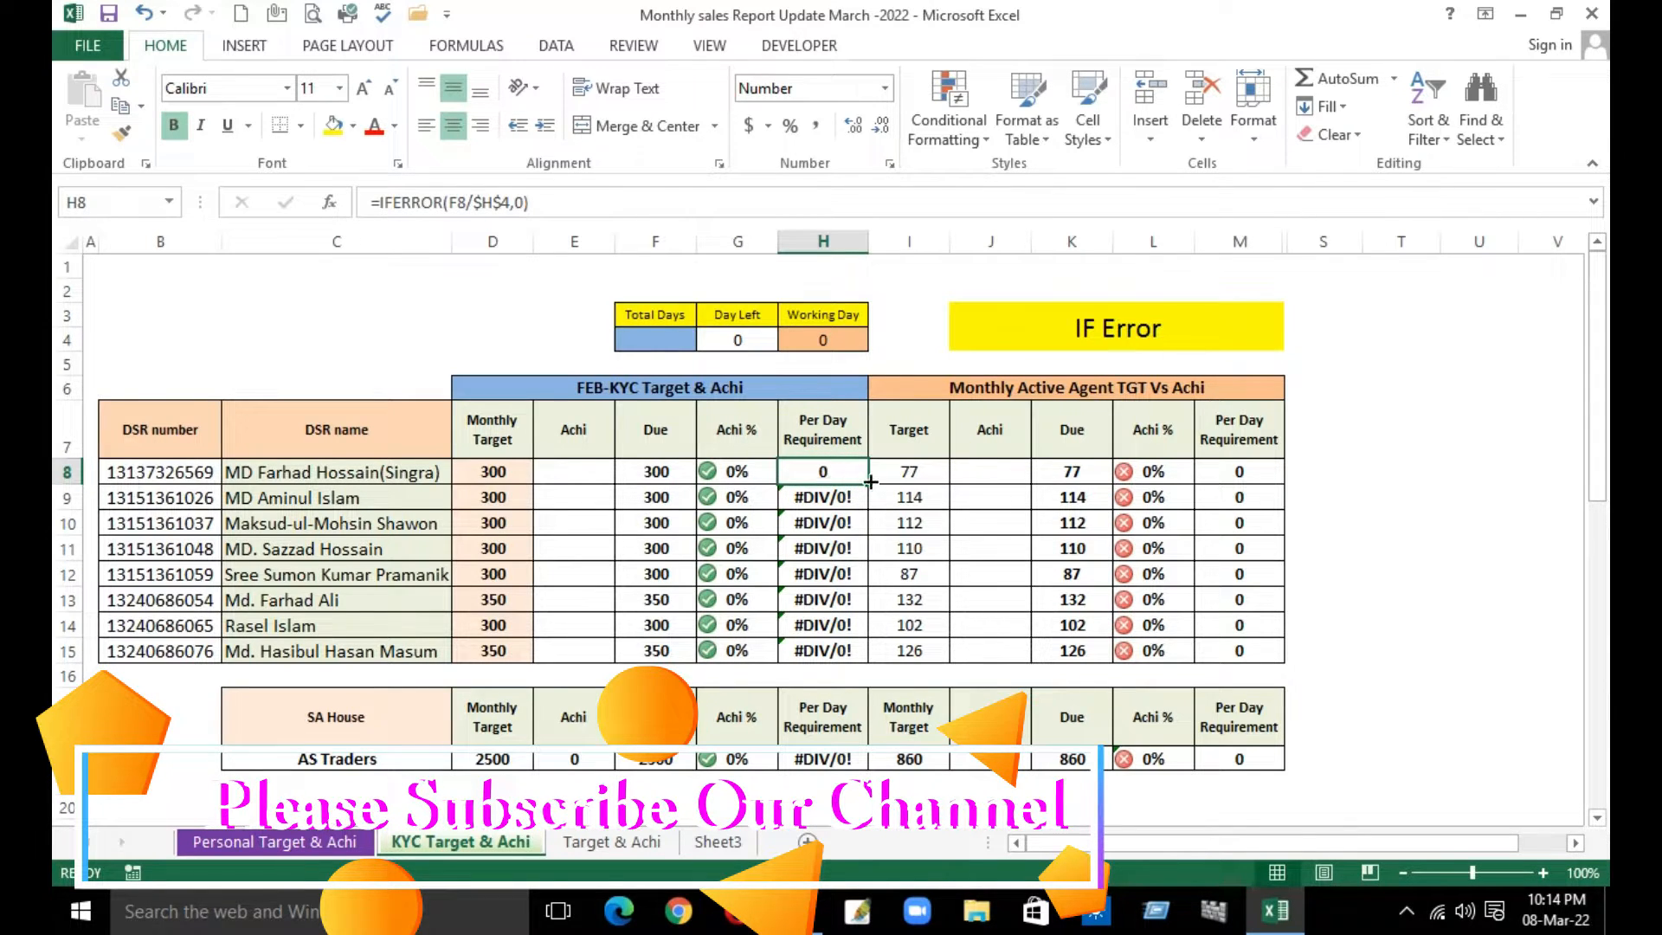
click(990, 473)
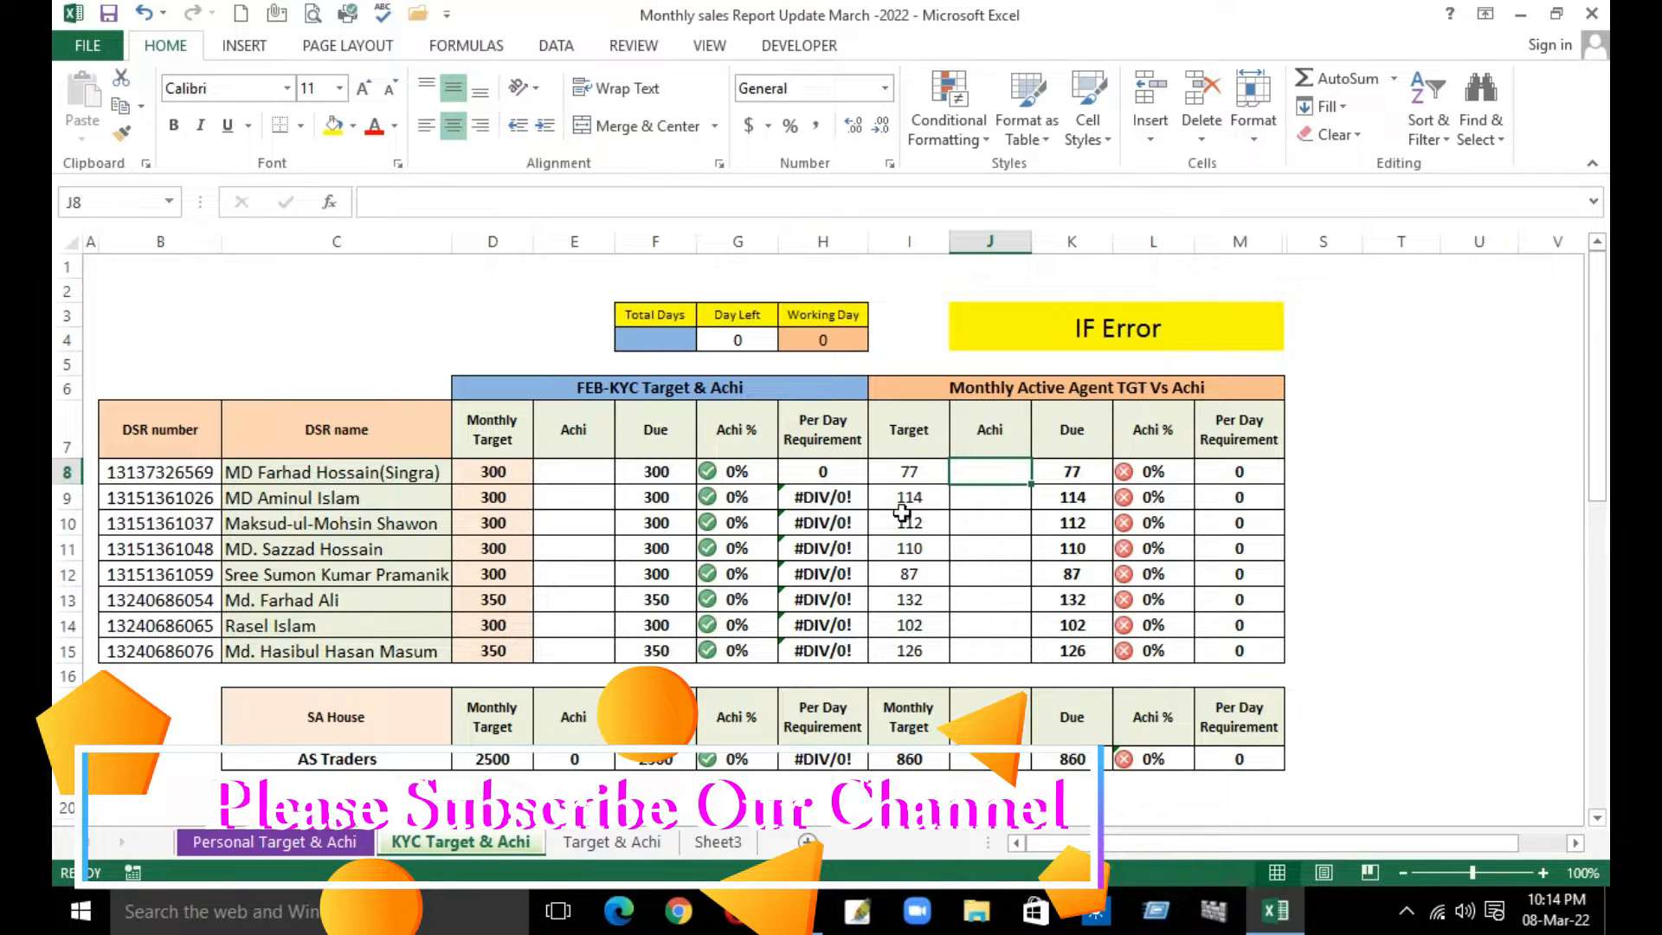
click(858, 479)
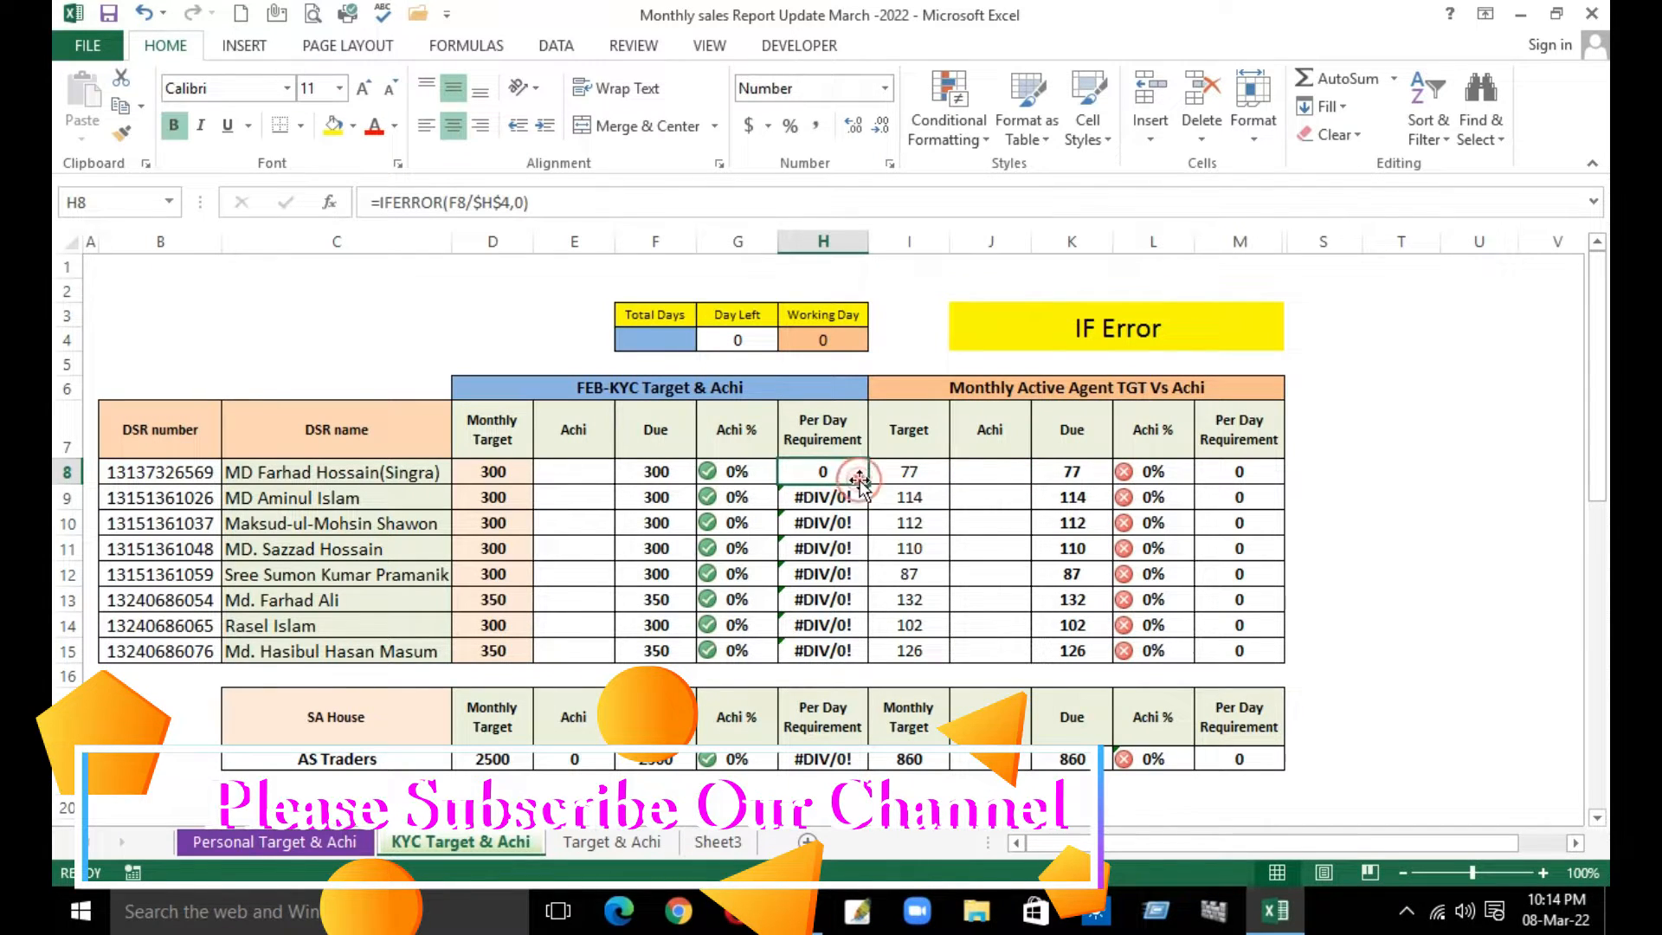
click(836, 500)
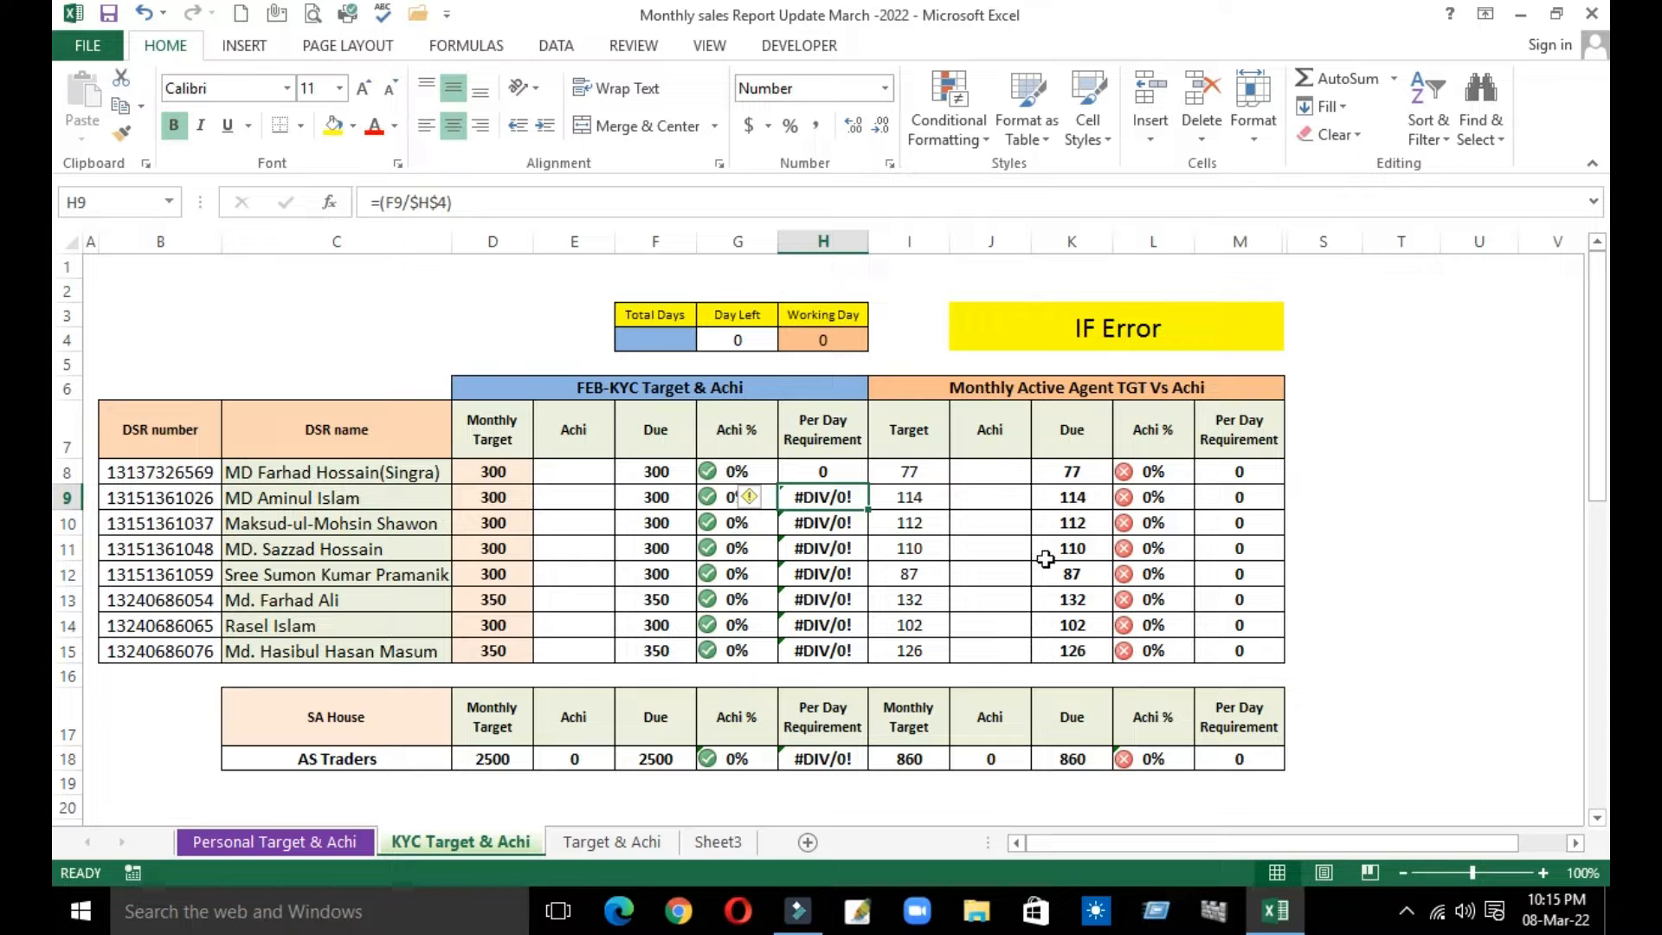
click(1000, 465)
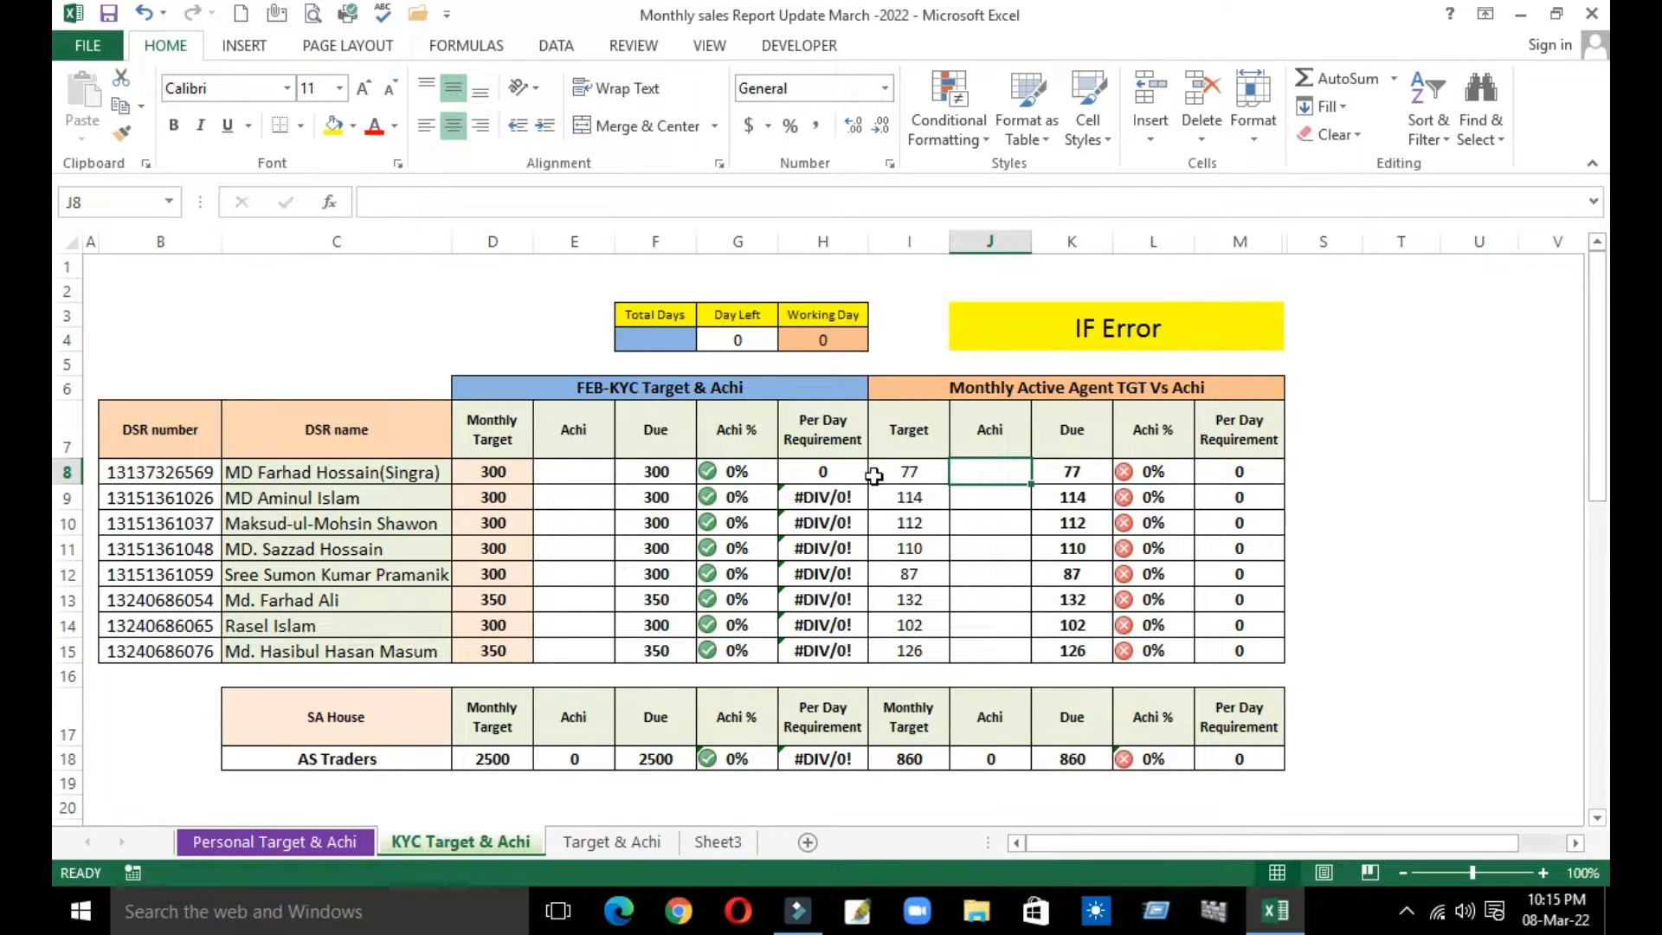
Test the Per Day Requirement formulas by entering 31 as Total Days in F4, and clear that cell again.
click(637, 342)
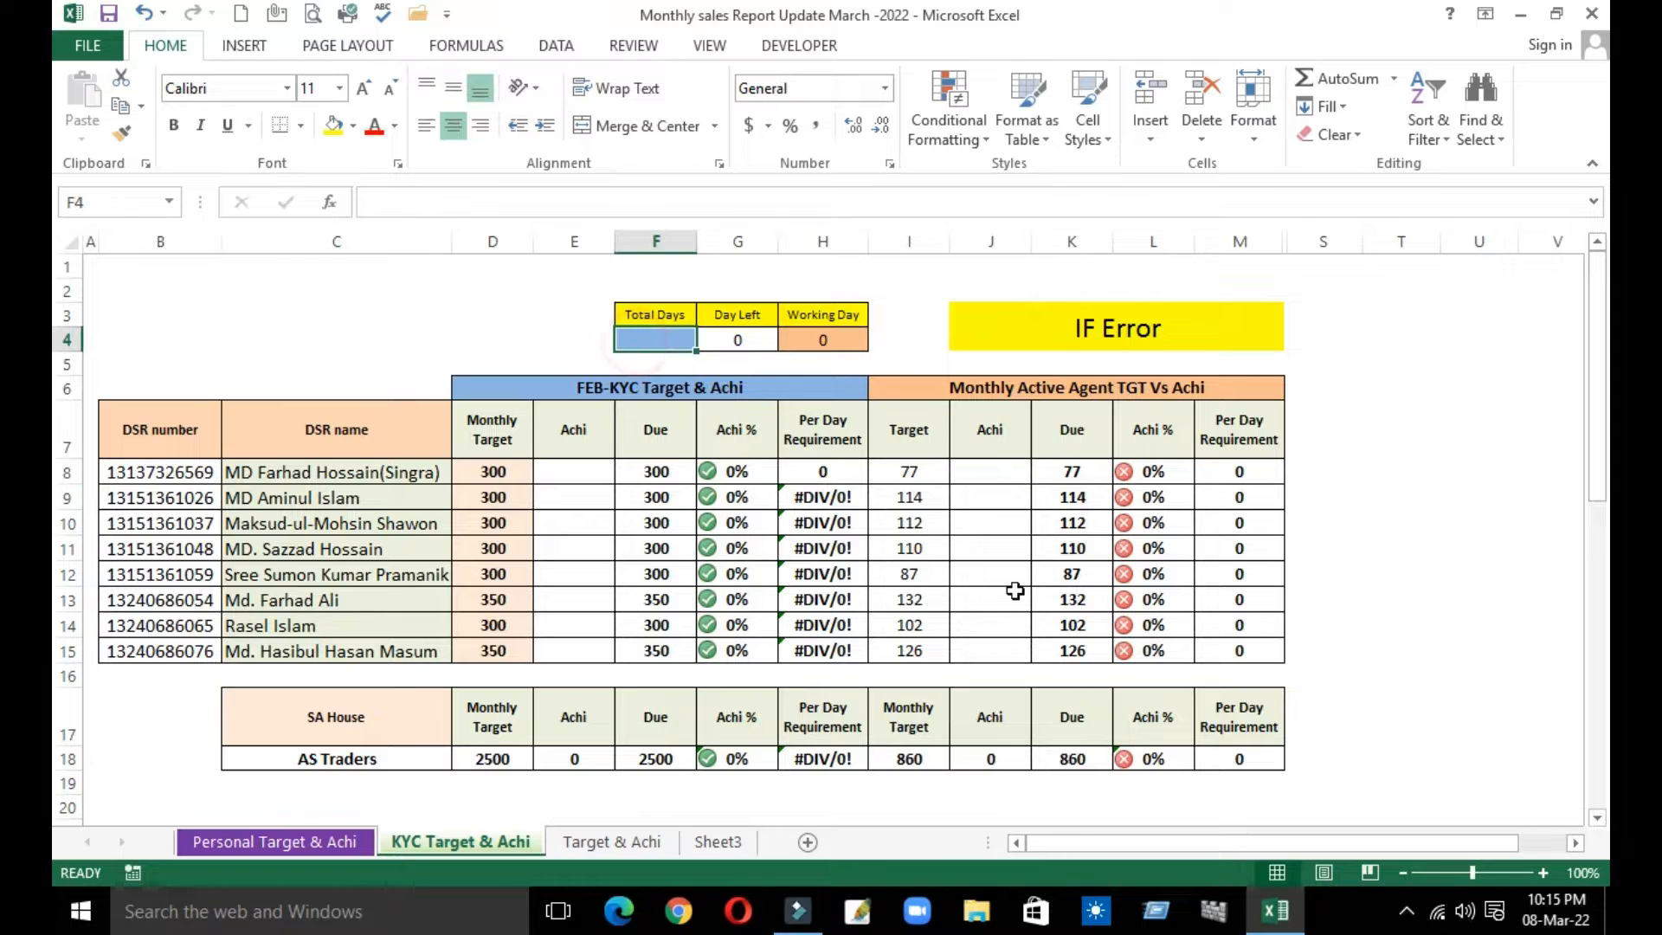
text(31)
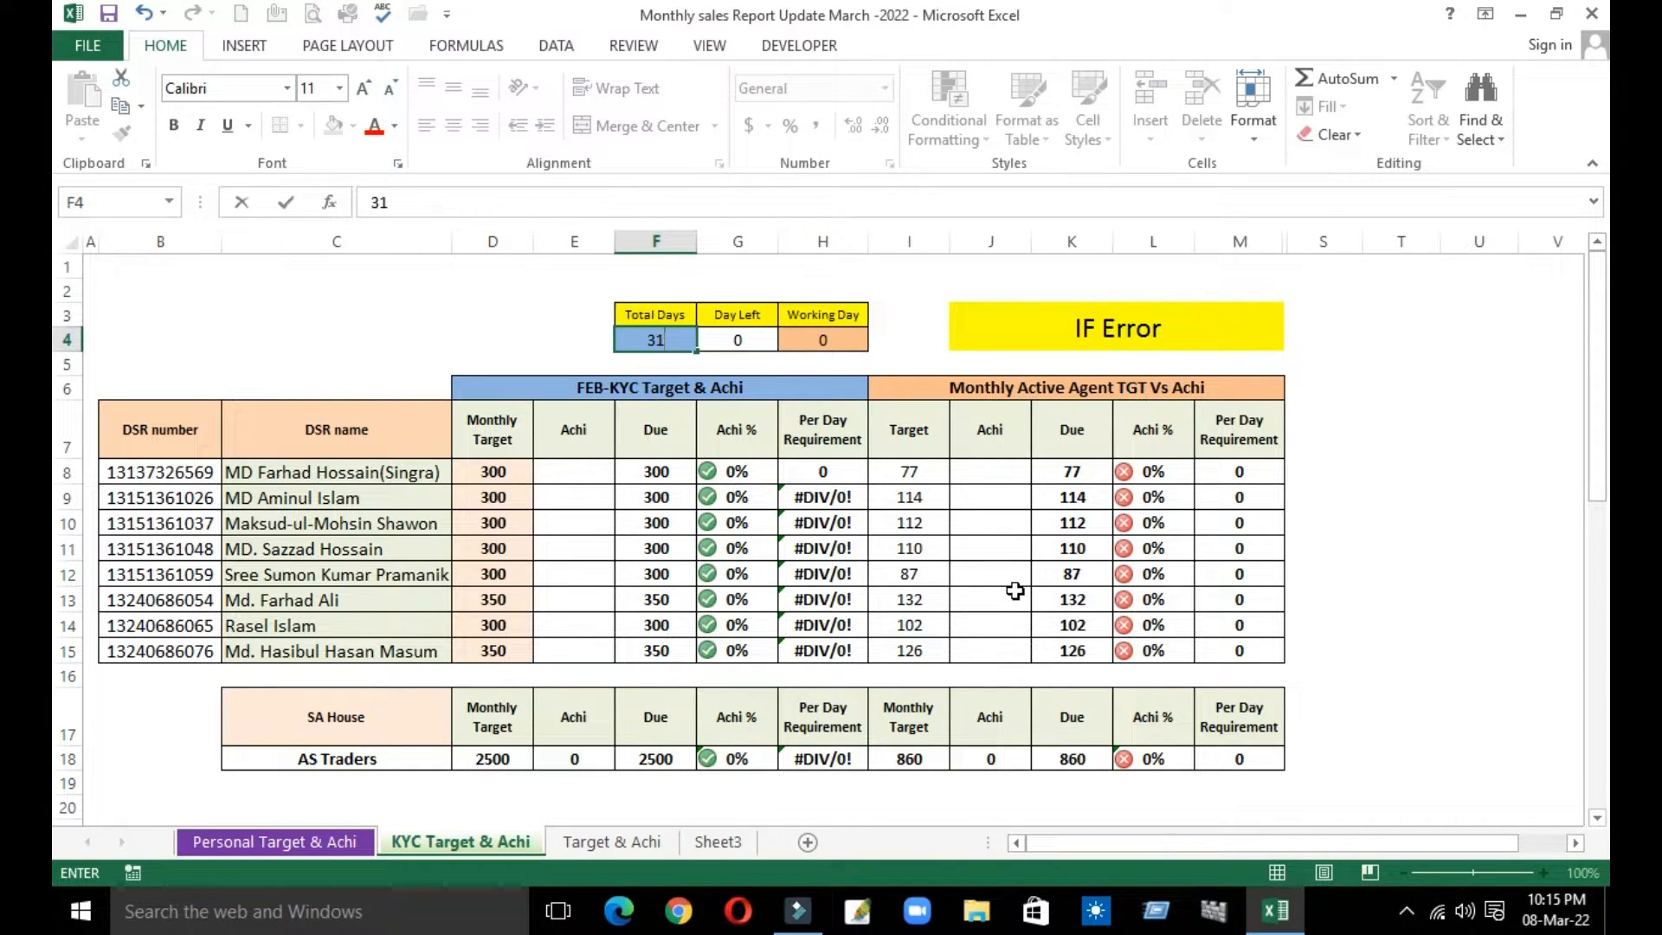
key(Return)
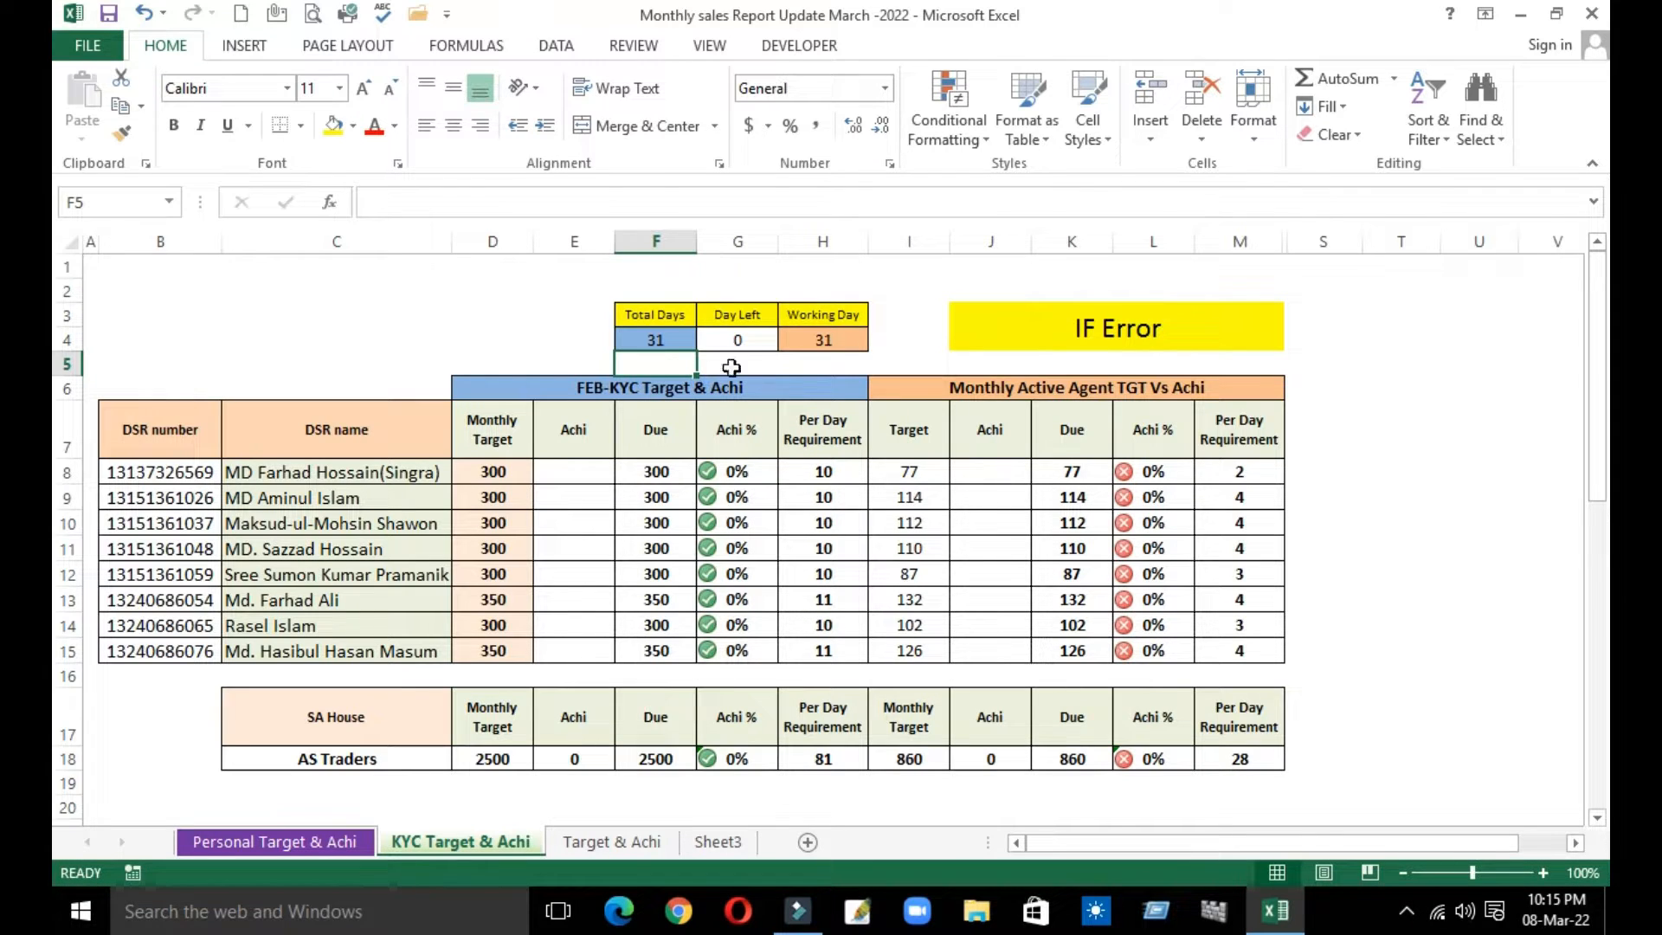
click(658, 335)
key(Delete)
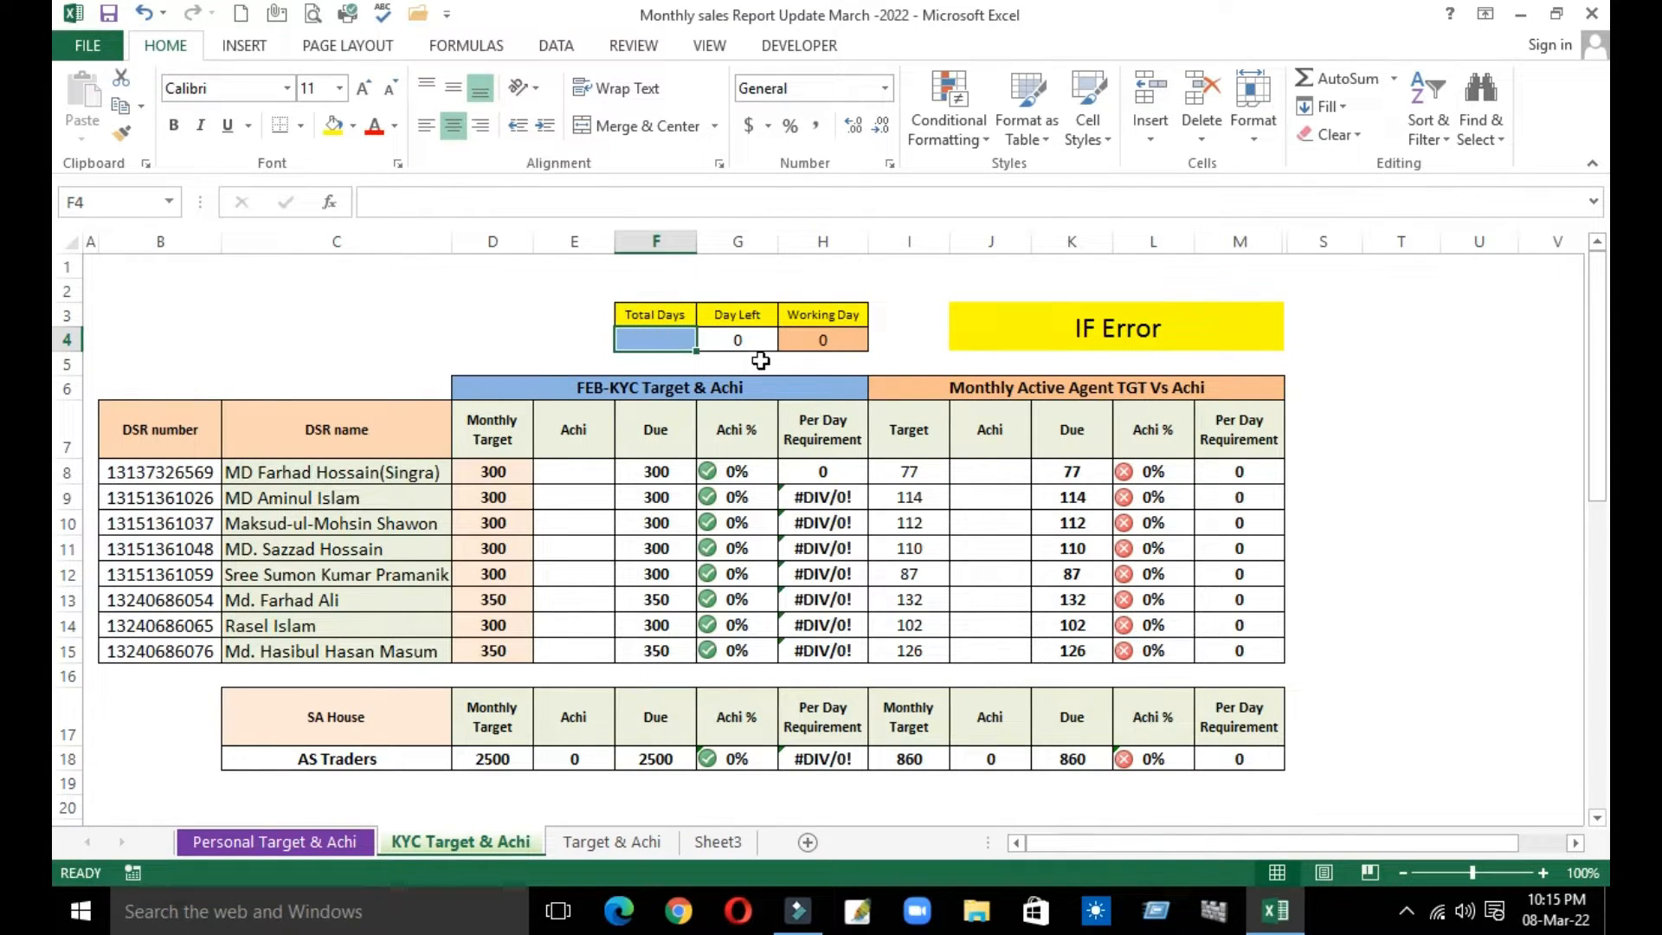
Clear the existing IFERROR formula from the first Per Day Requirement cell, H8.
click(855, 473)
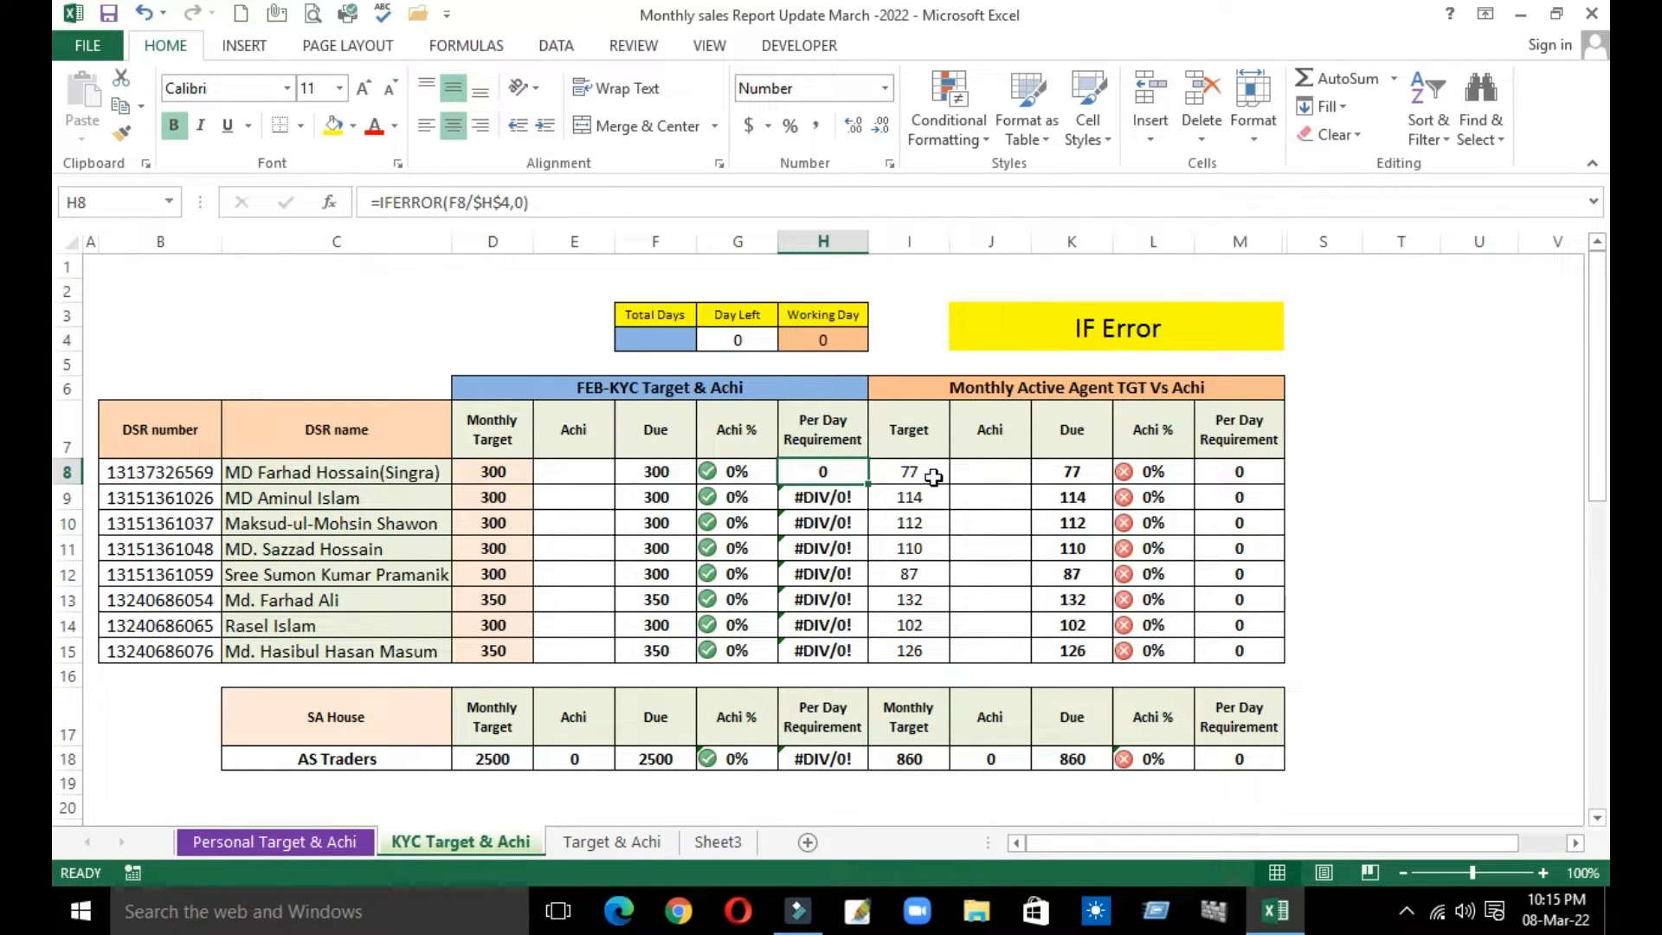
key(F2)
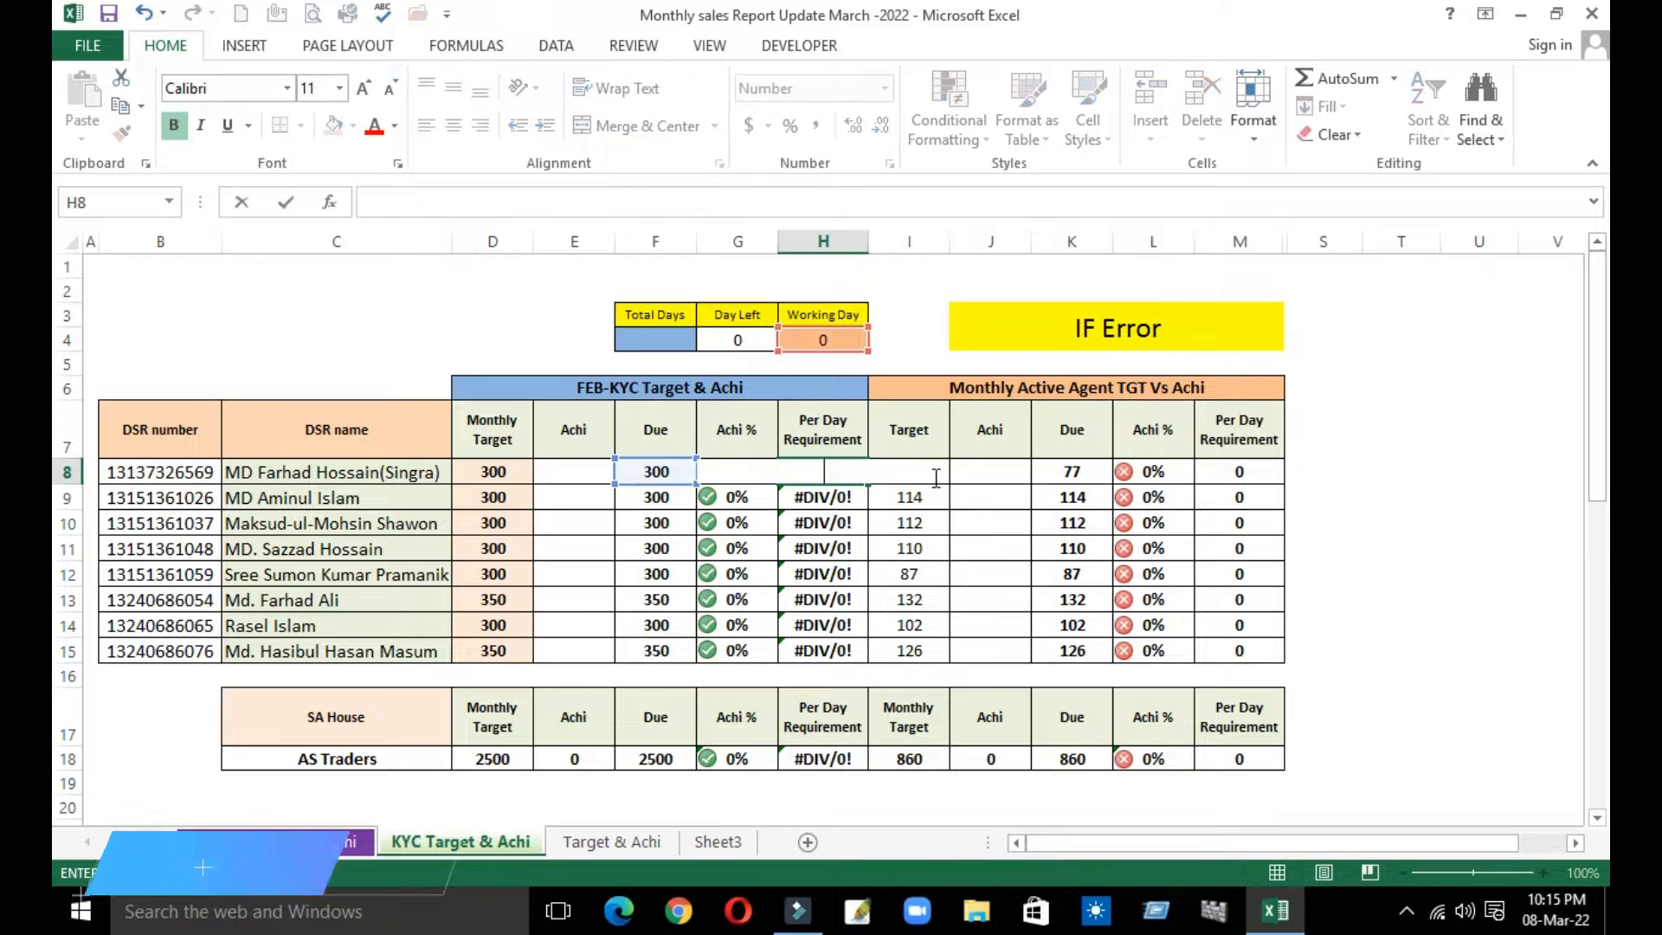
key(Left)
key(BackSpace)
text("")
key(Return)
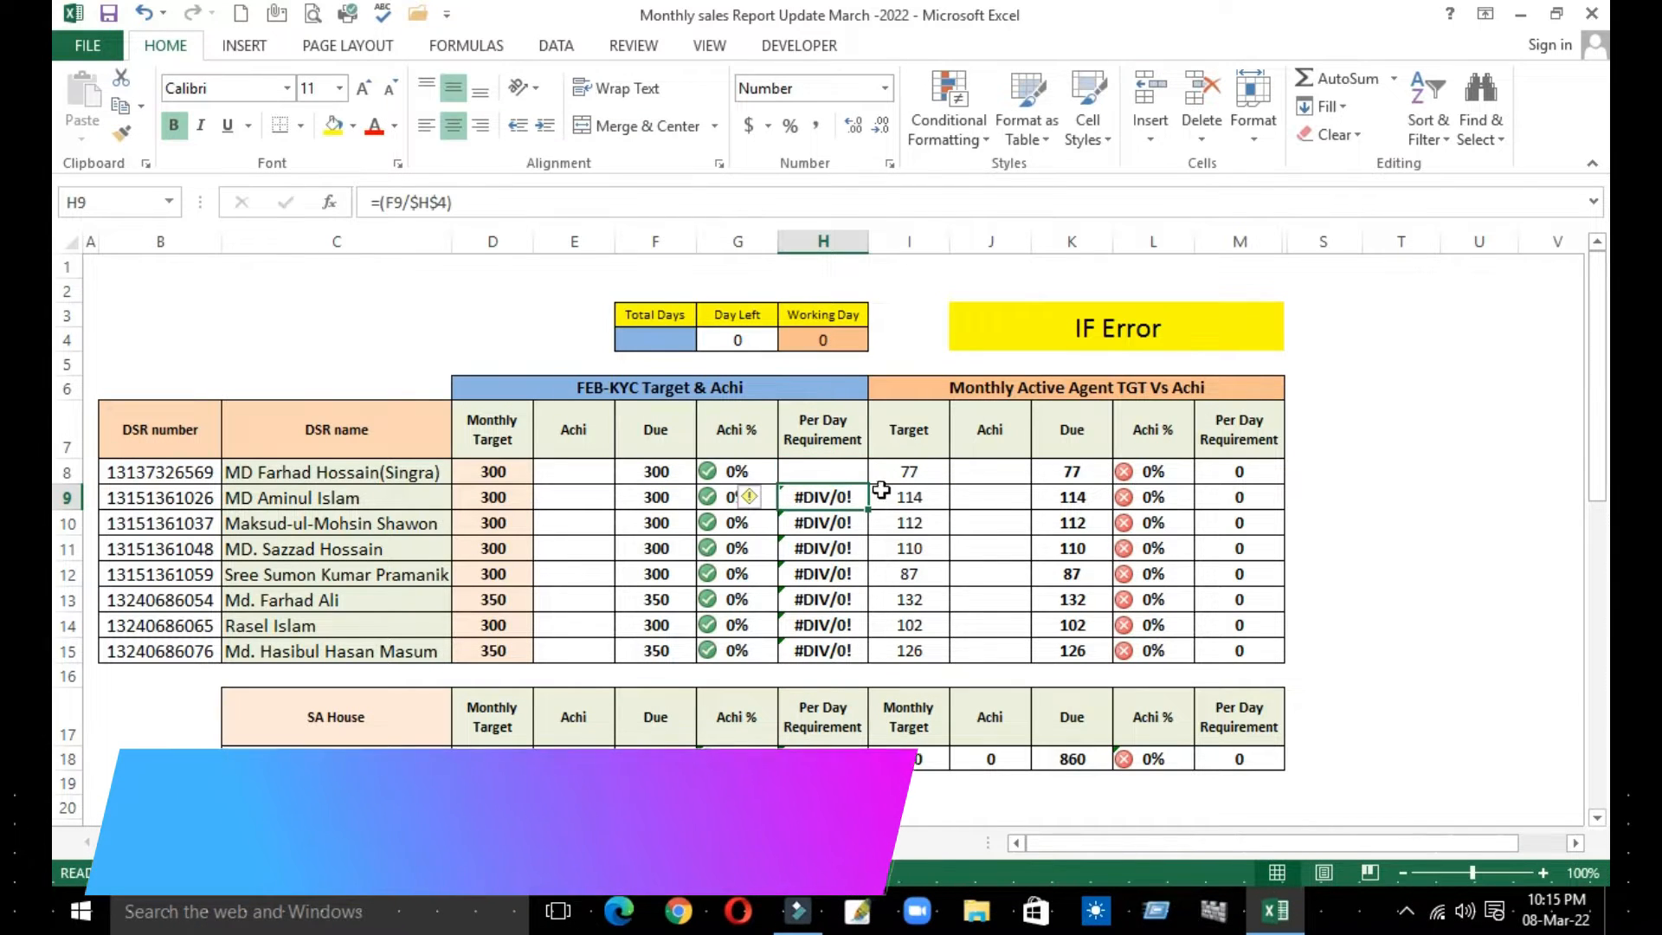
Start a new formula in H8 with the IFERROR function.
click(823, 474)
text(=)
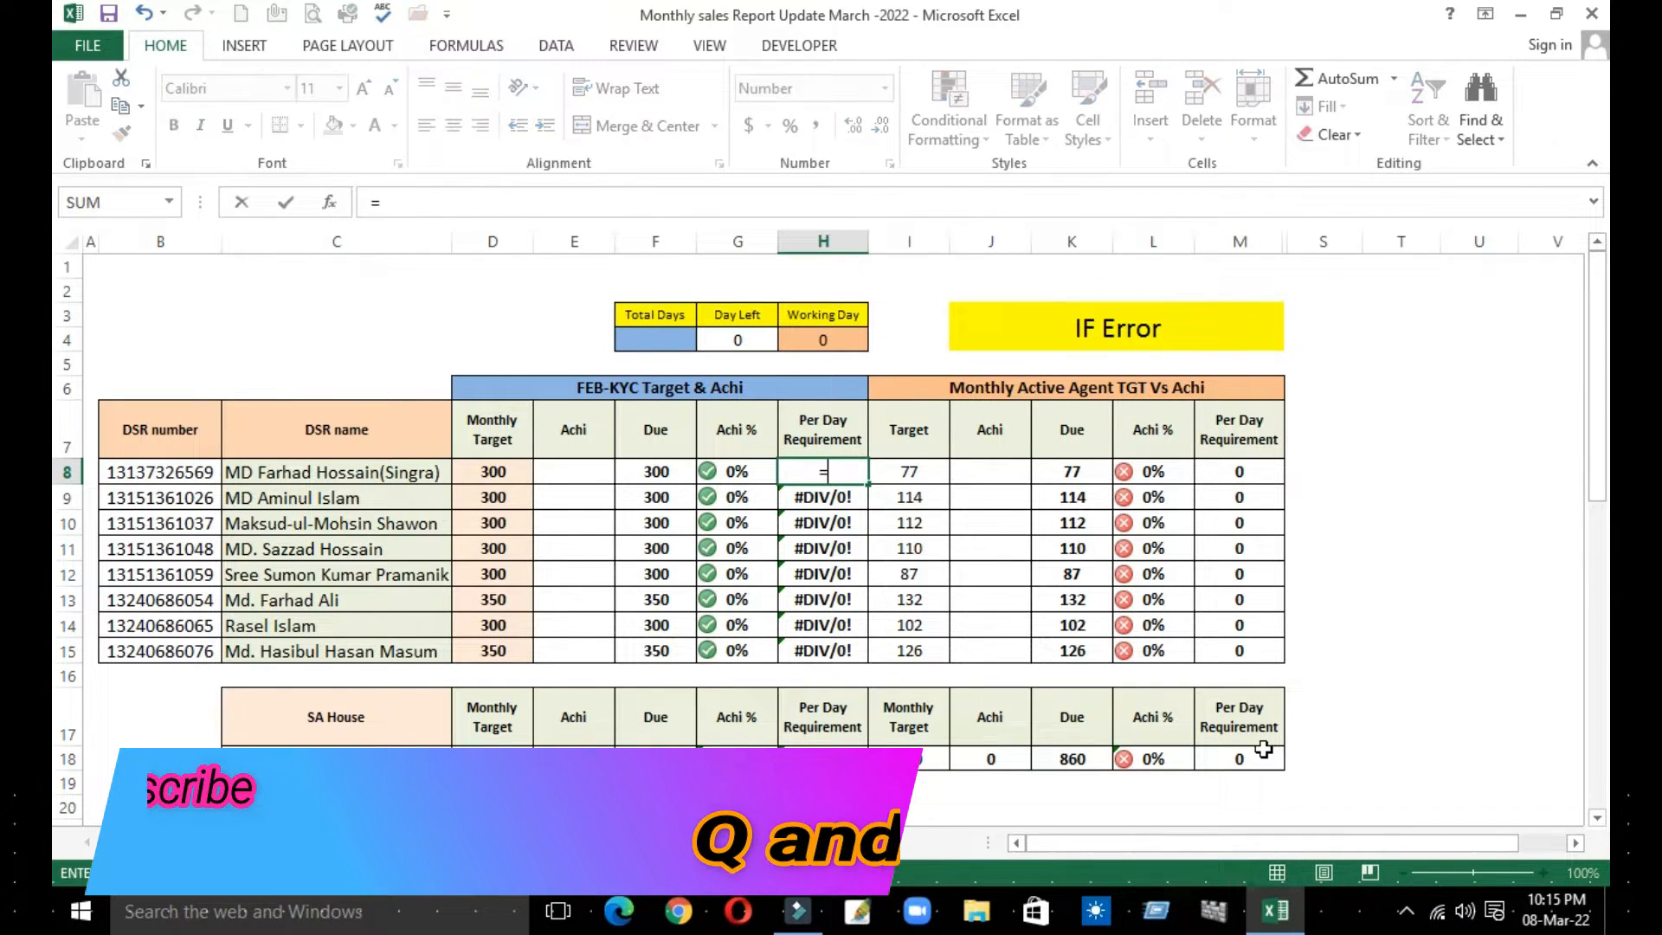
text(IF)
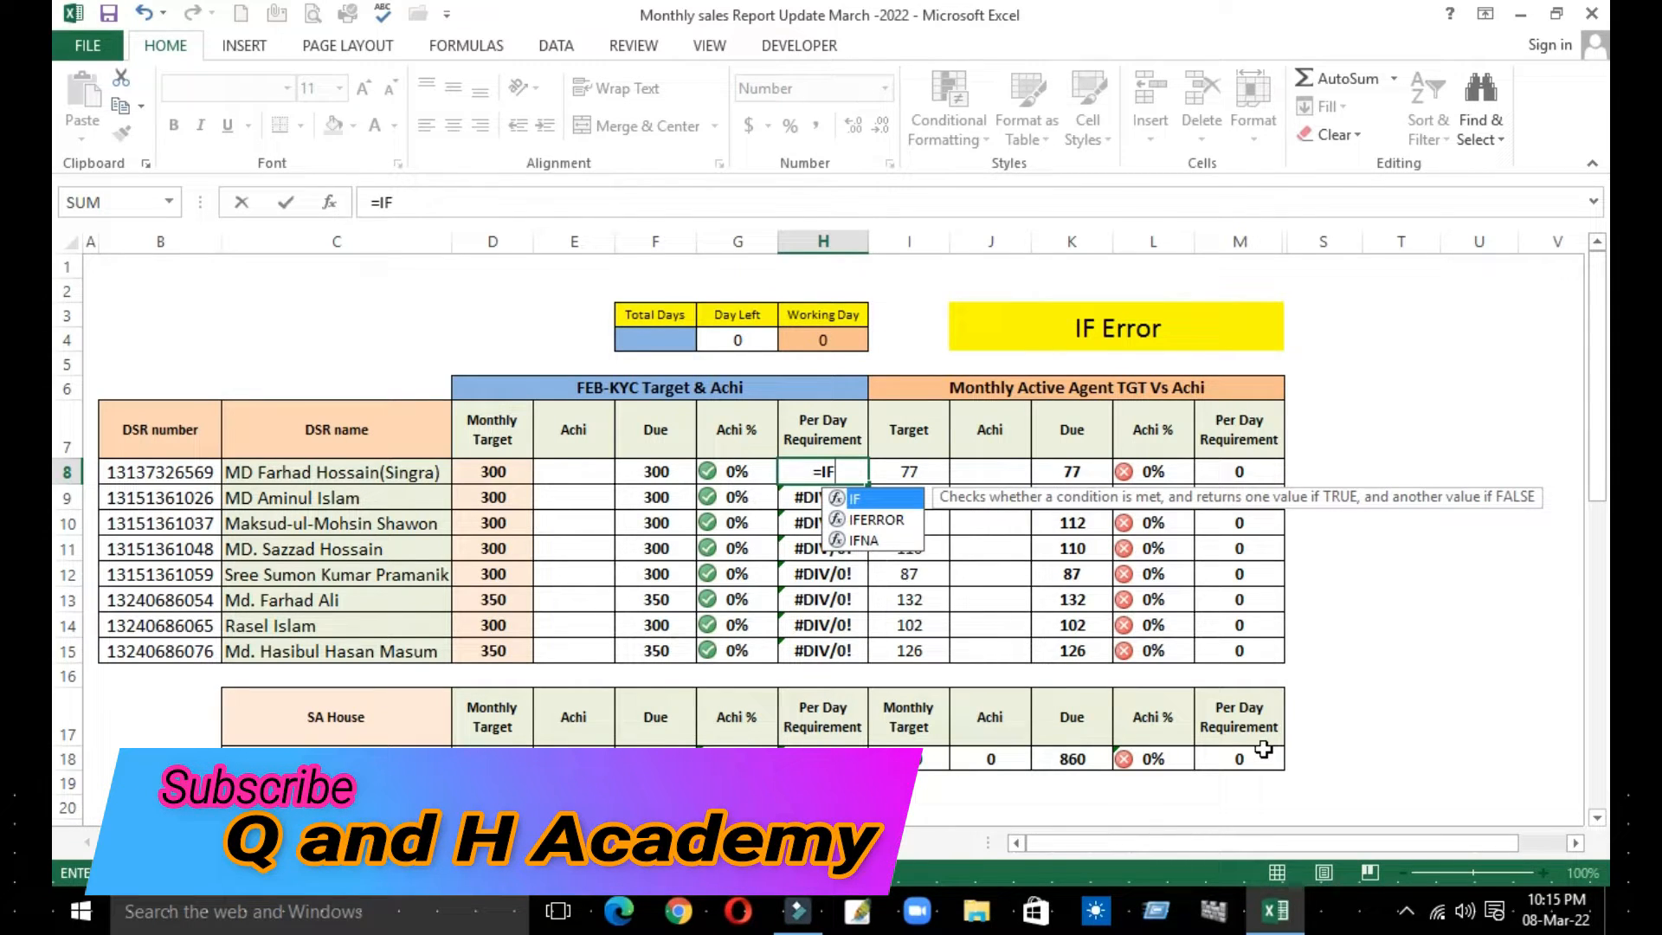
double_click(874, 521)
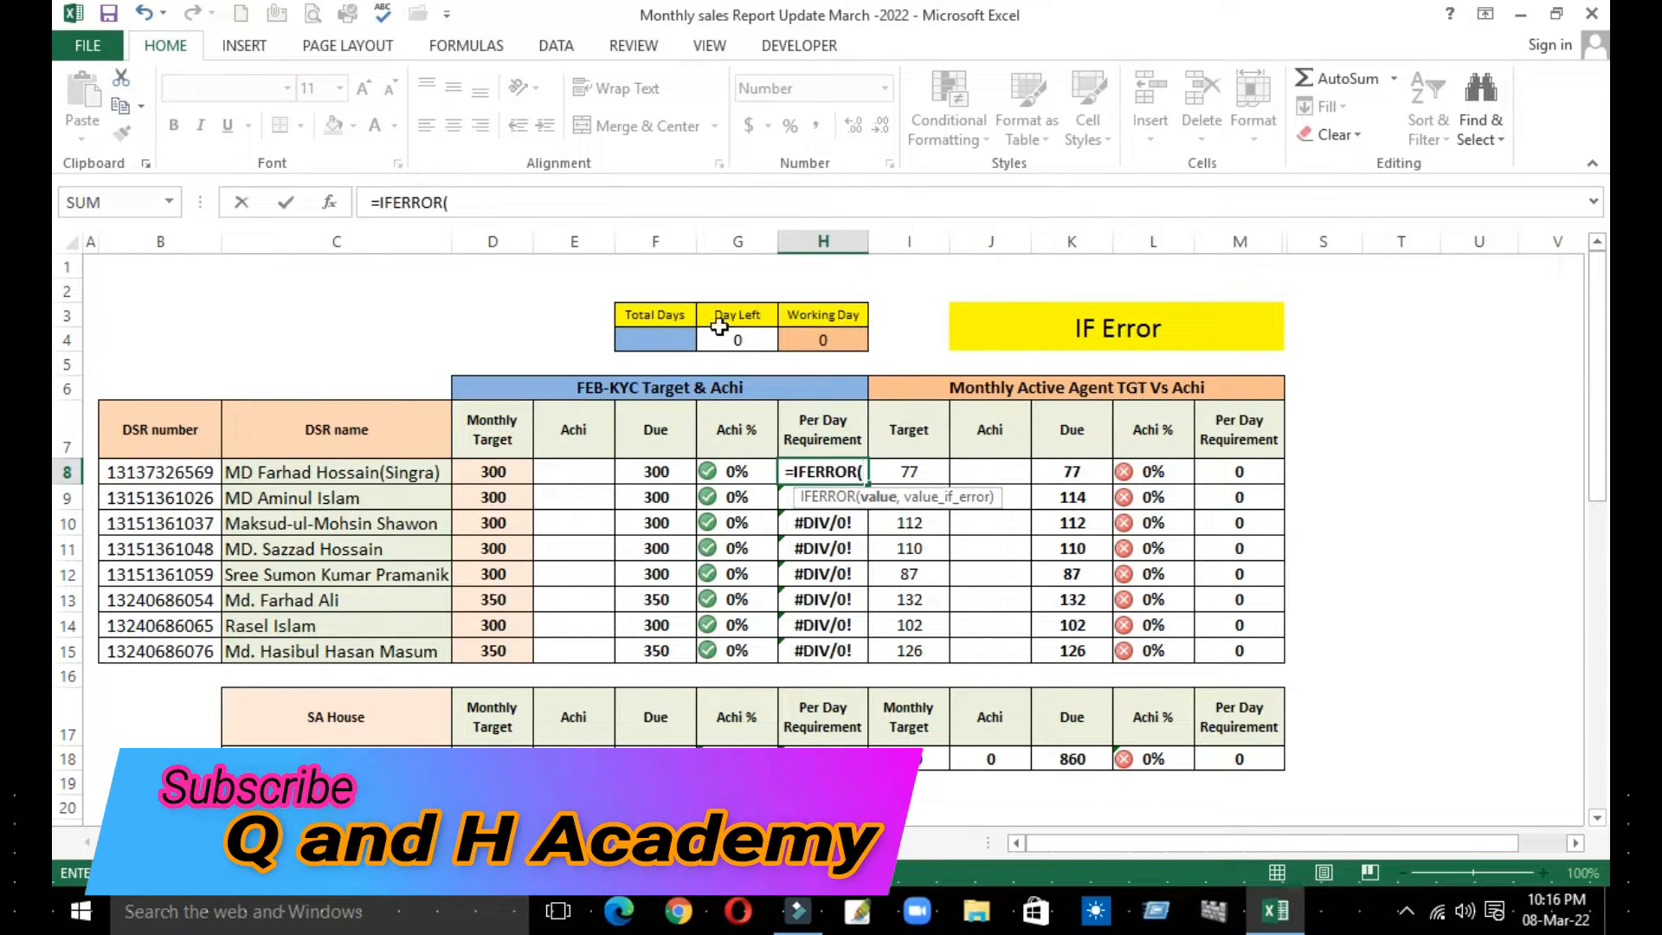
click(683, 338)
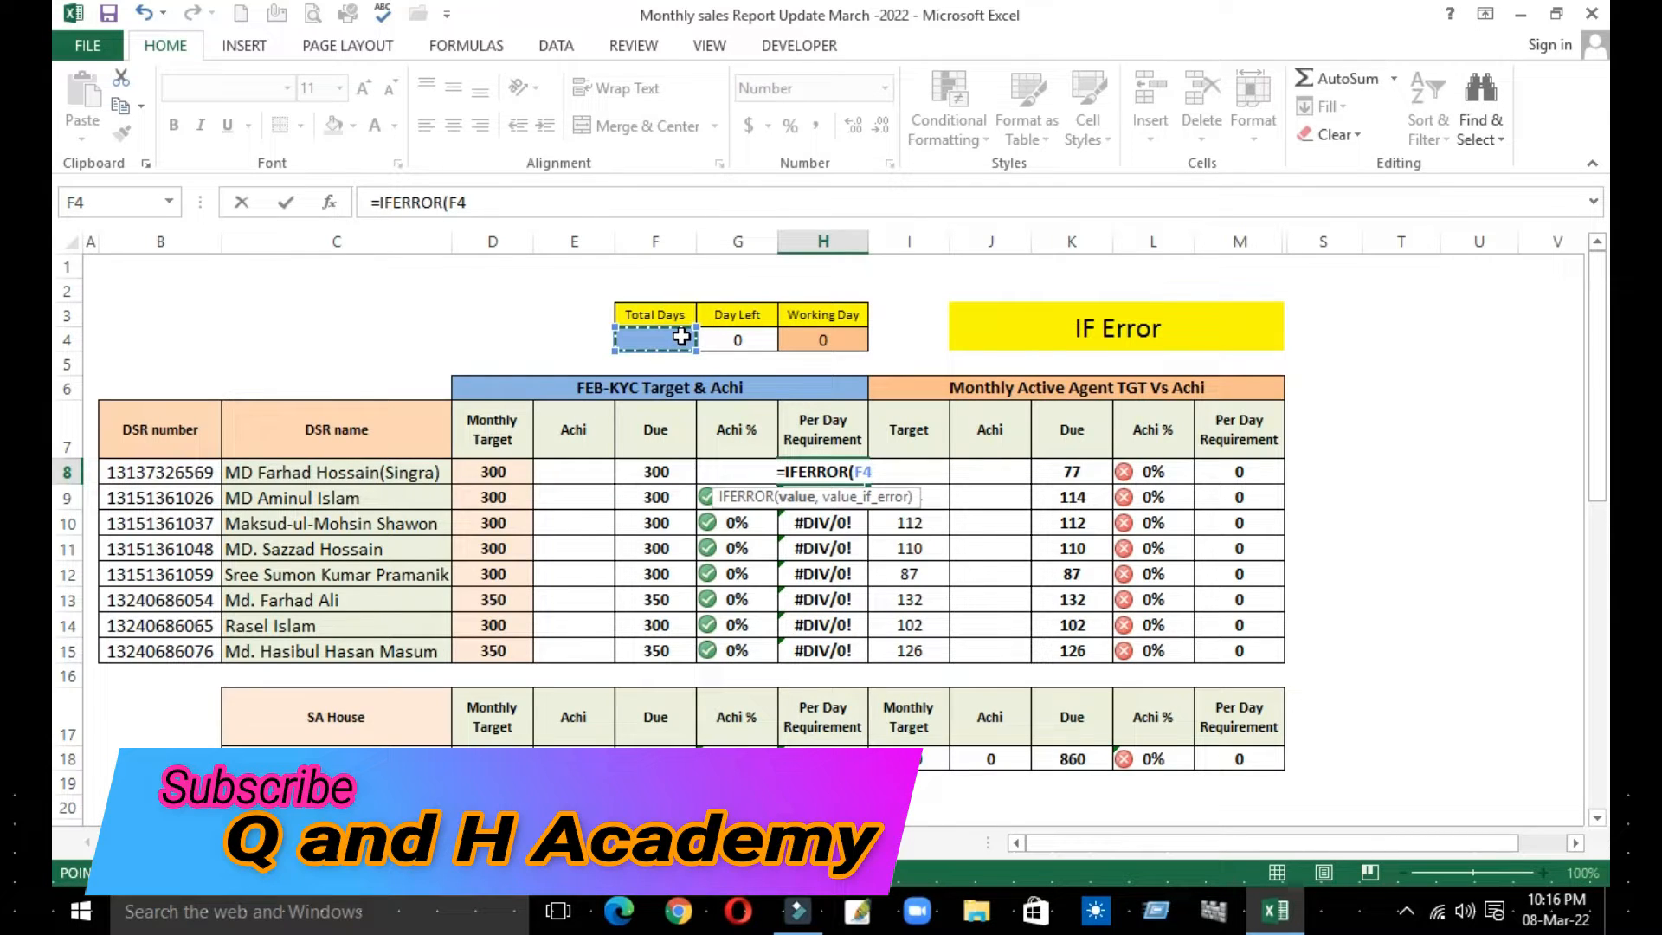
text(/)
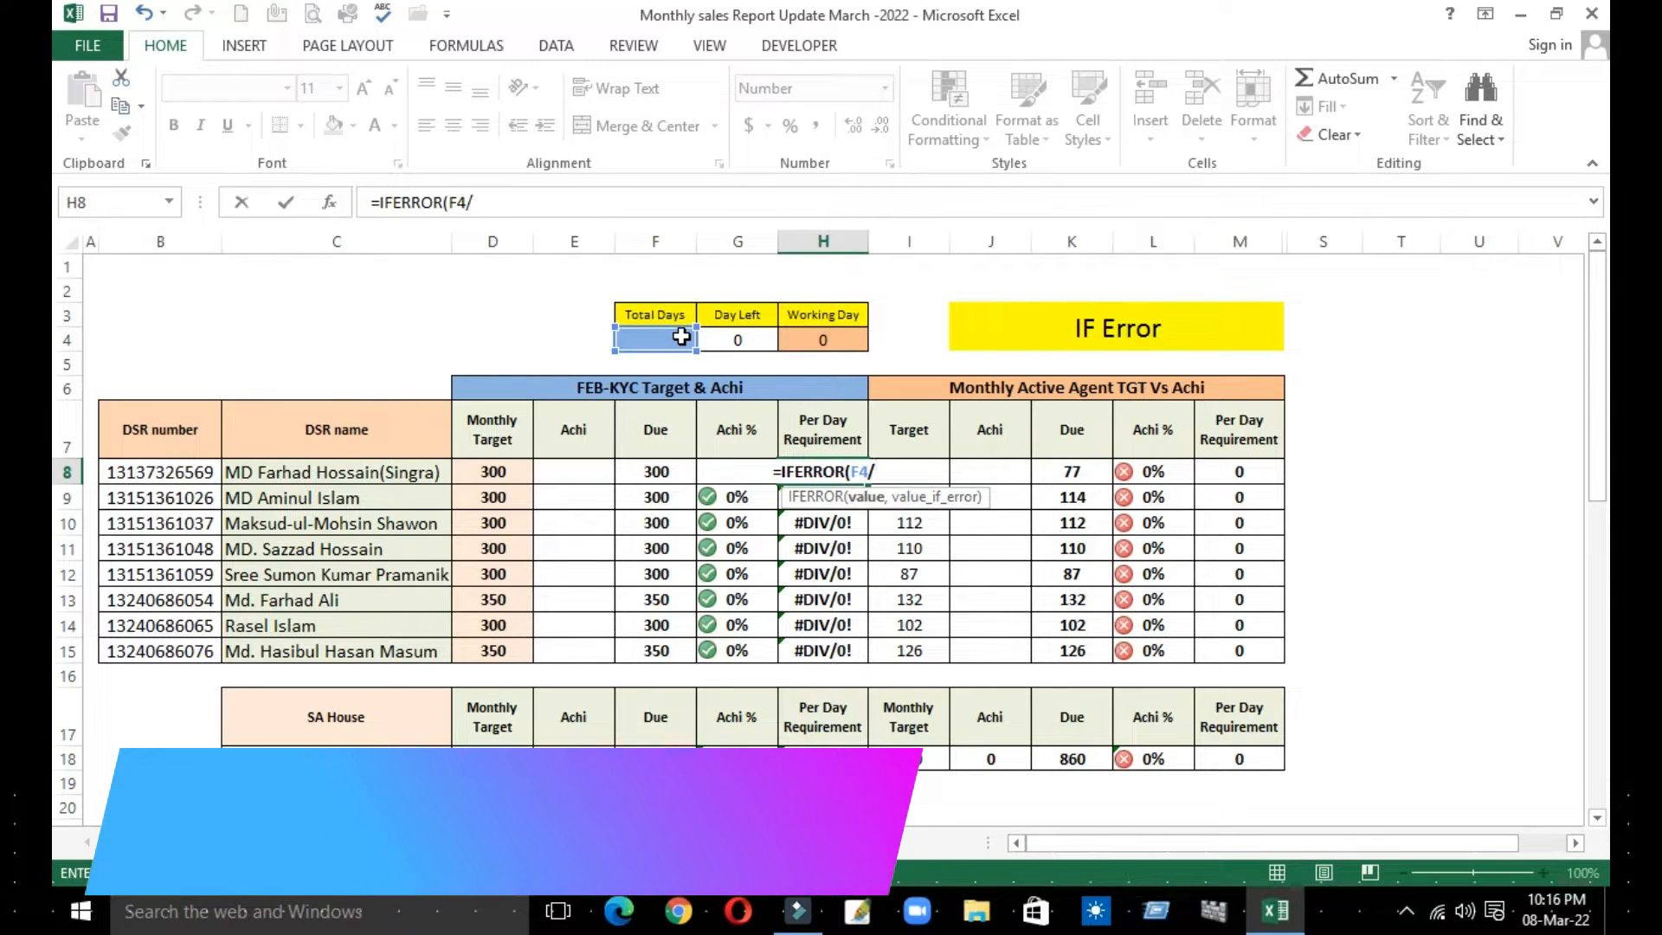
click(851, 344)
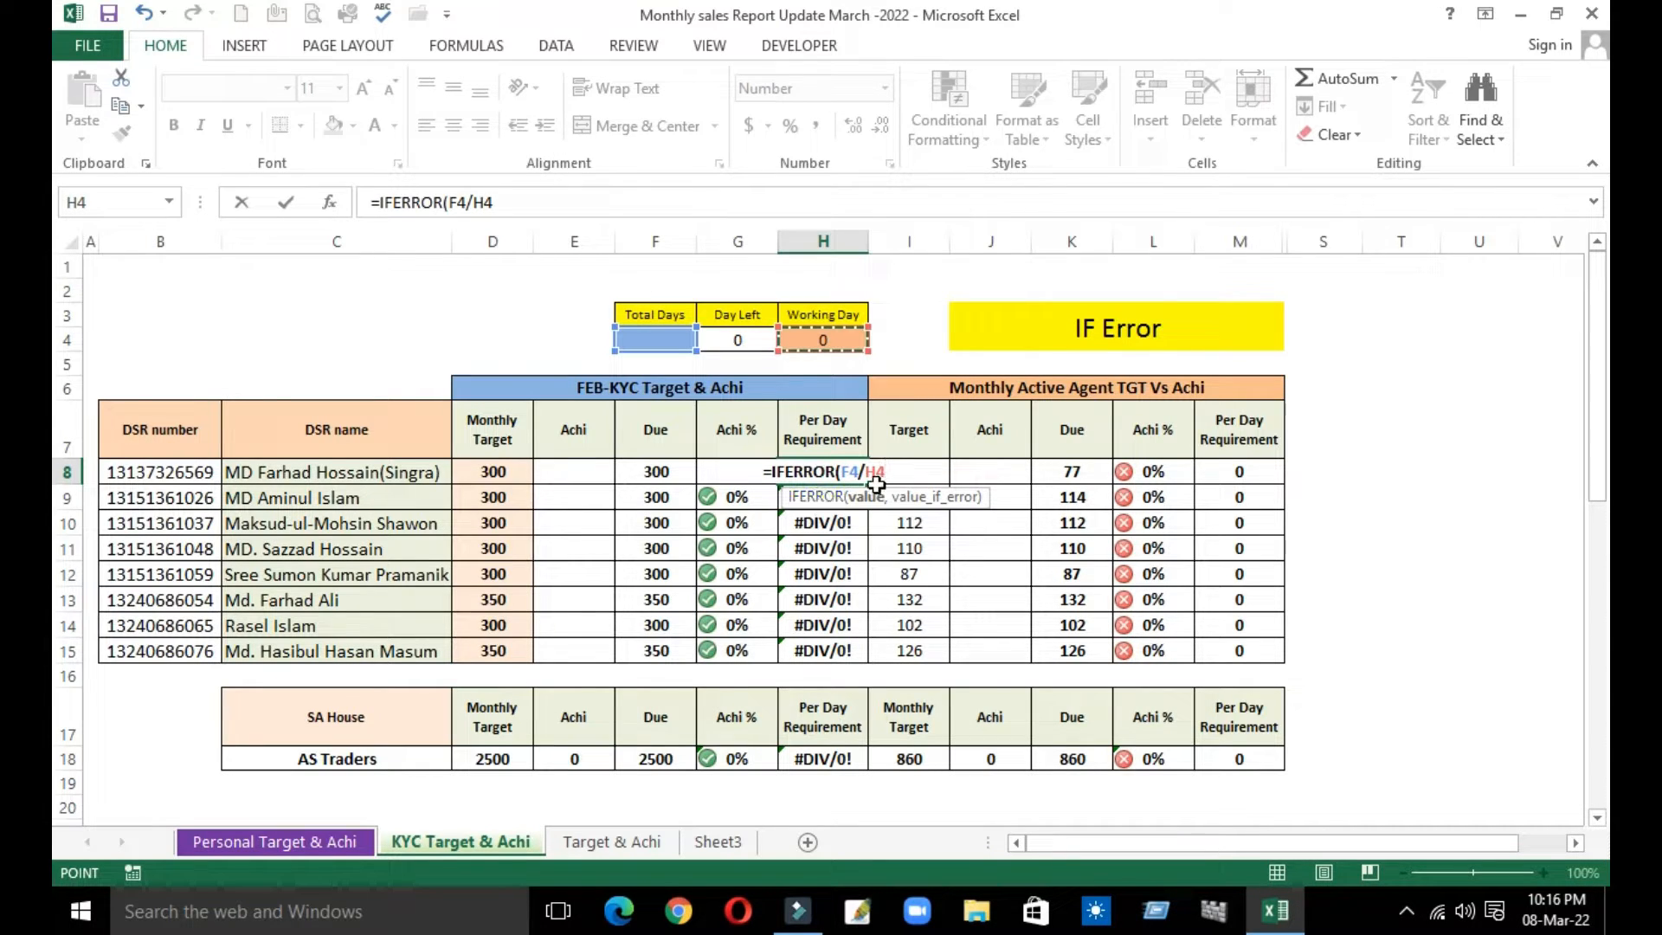
drag(840, 472, 889, 472)
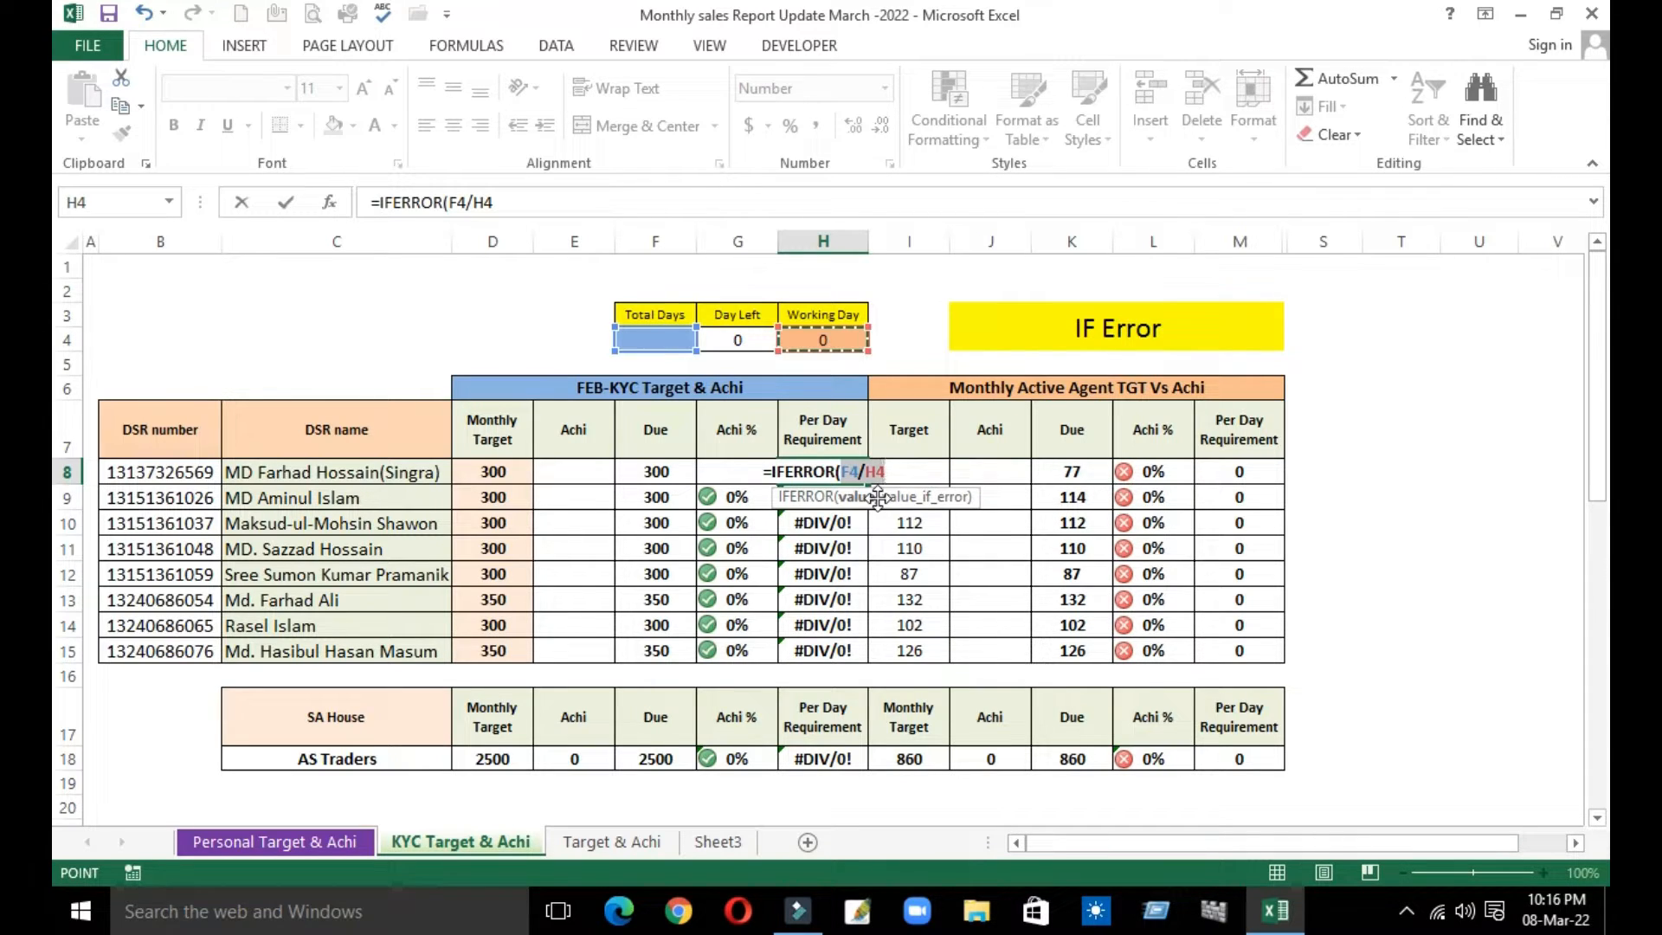
text(,)
key(BackSpace)
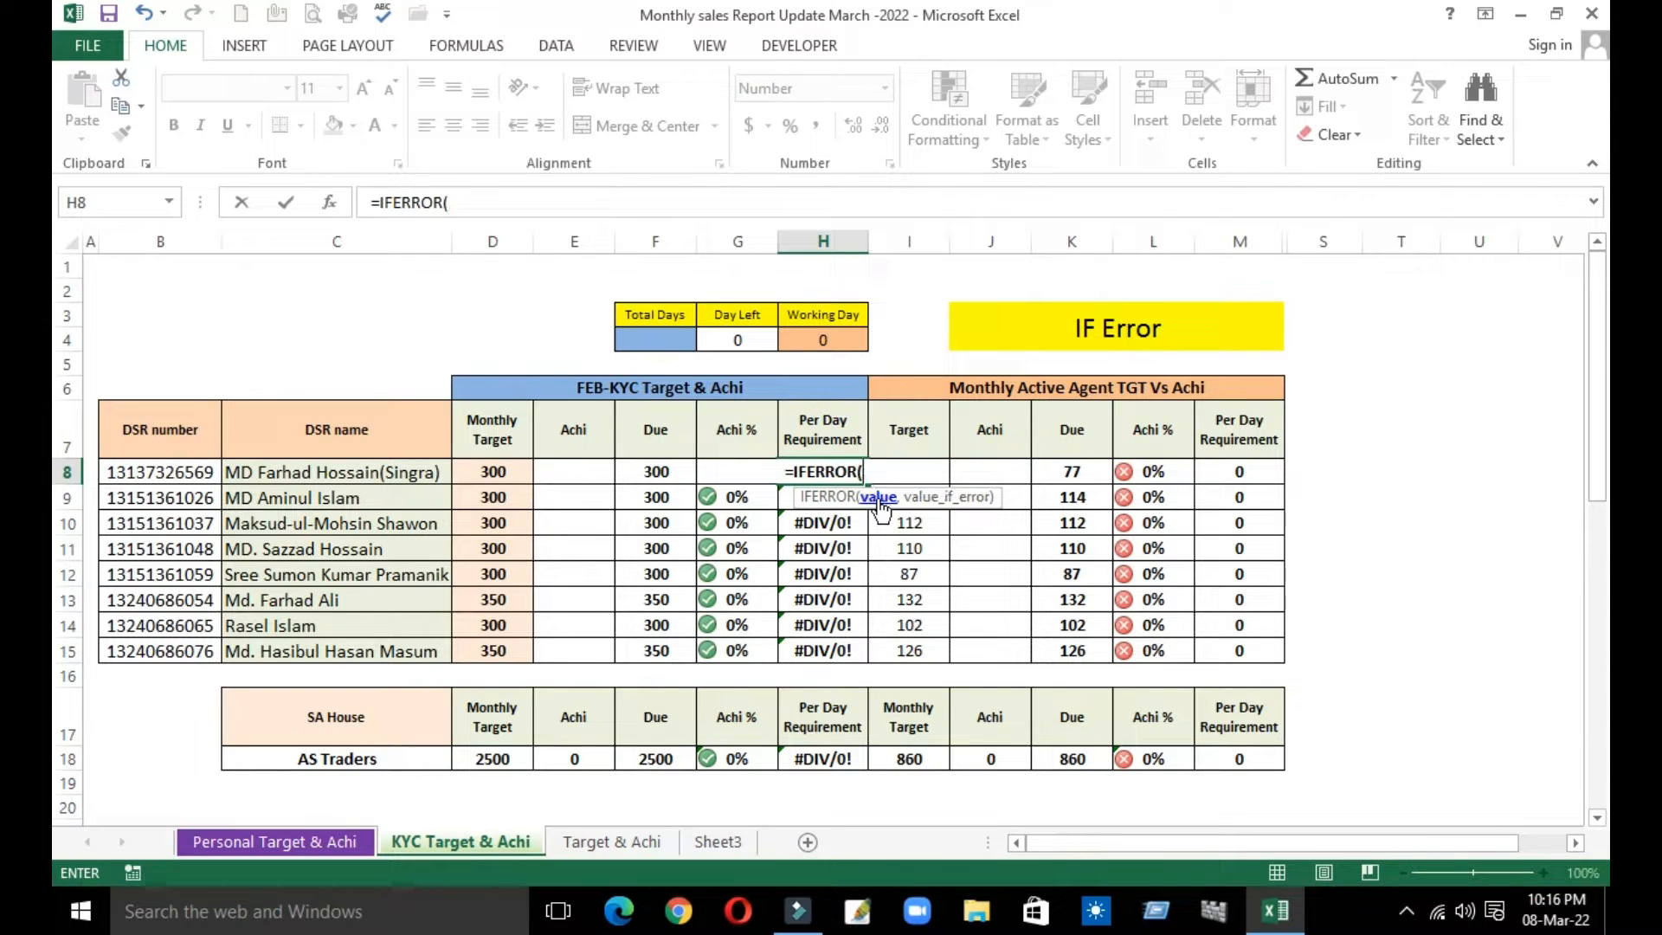
Complete the H8 formula as =IFERROR(F4/H4,0) and fill it down the Per Day Requirement column through H15.
key(ctrl+z)
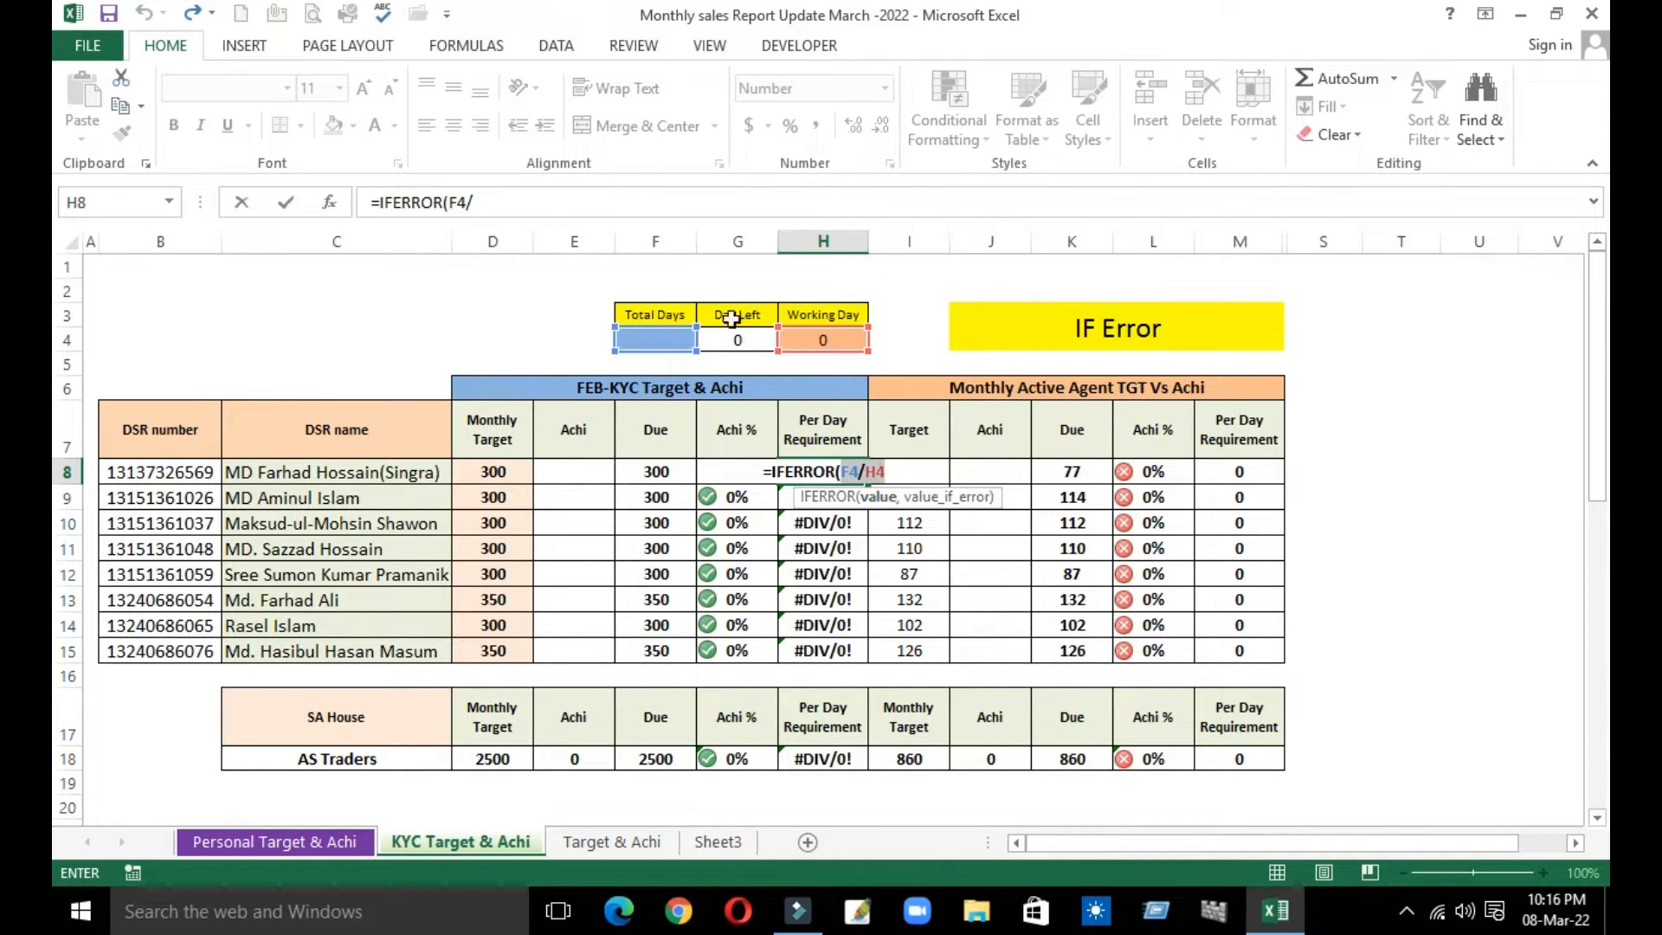
click(912, 472)
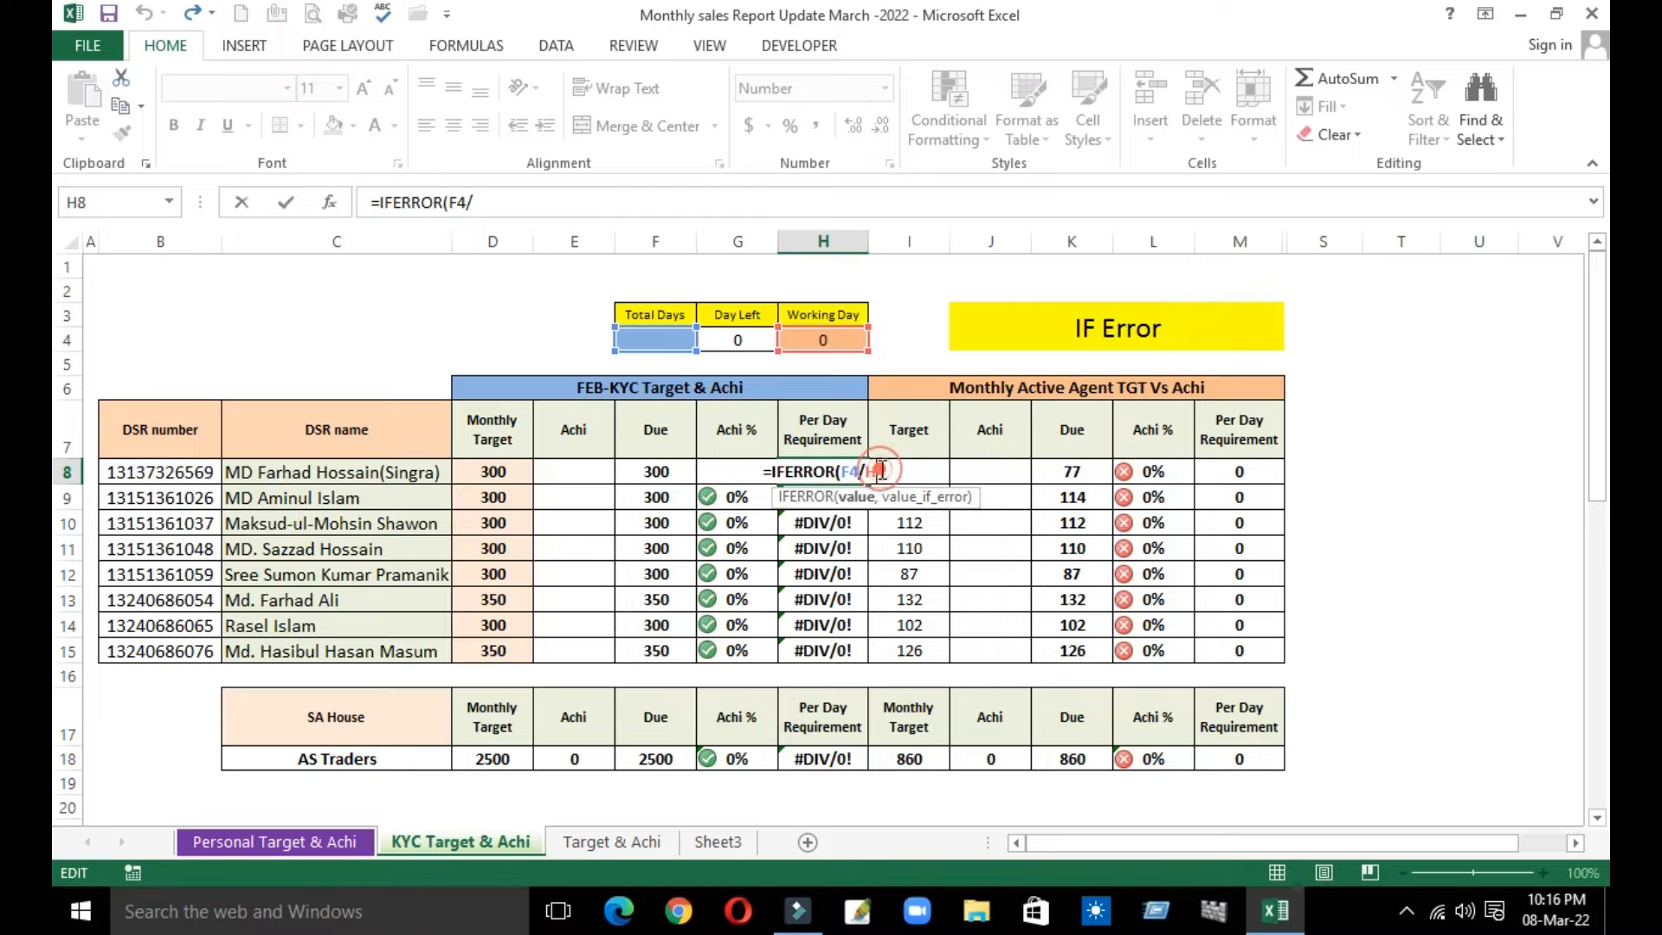
text(,)
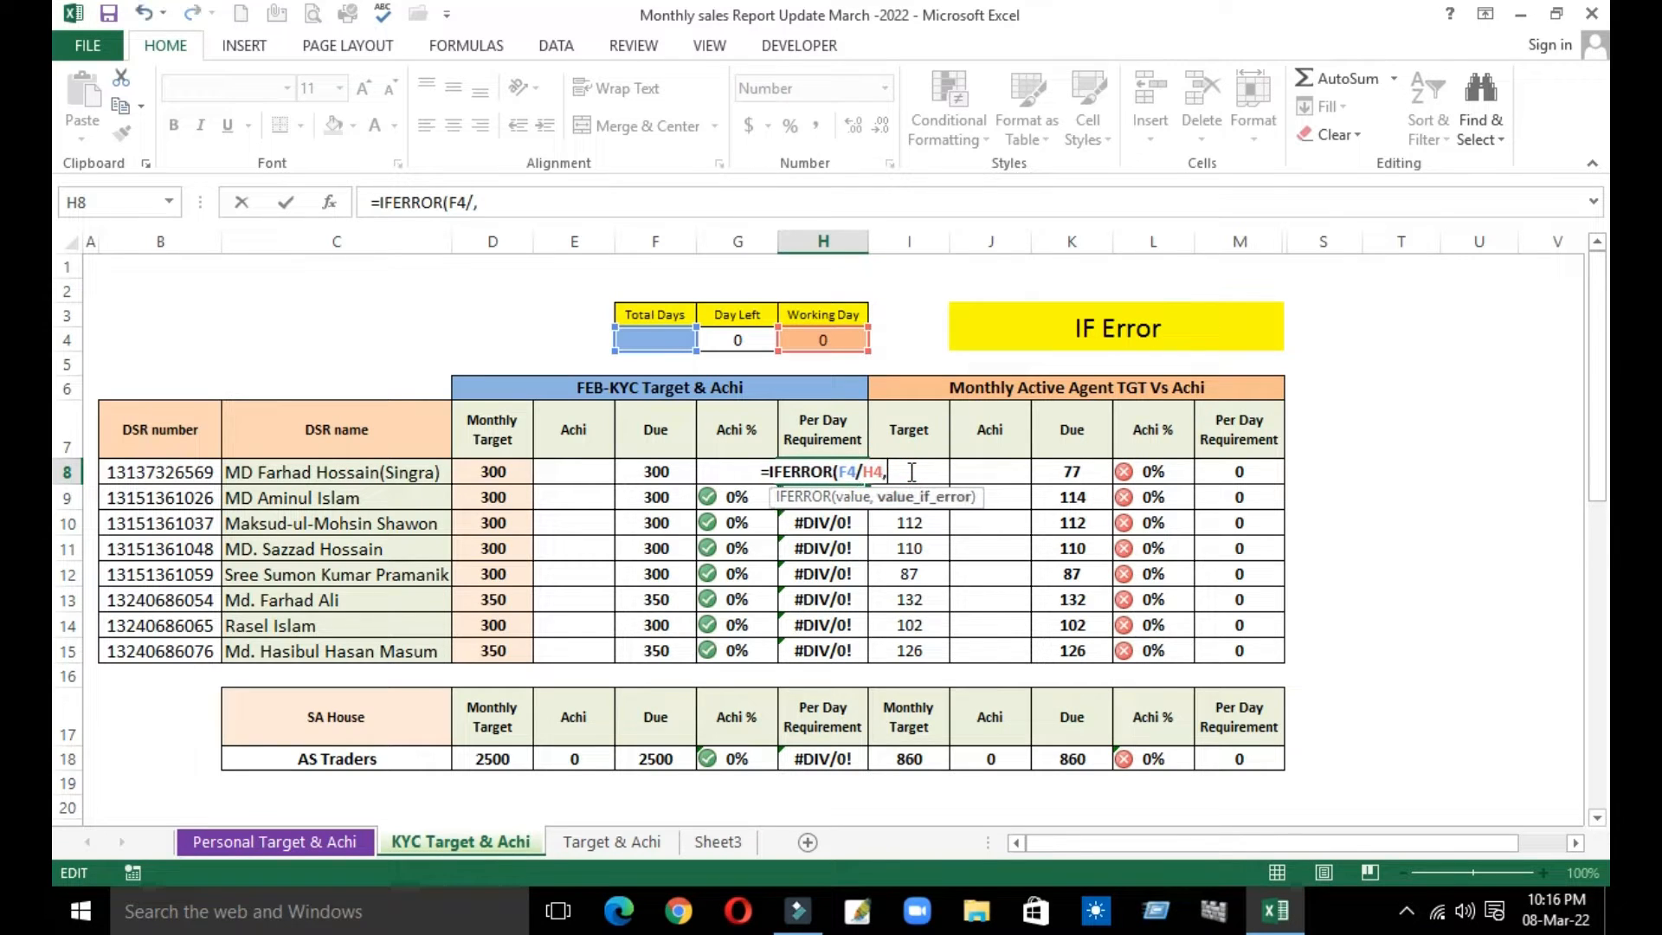
text(0)
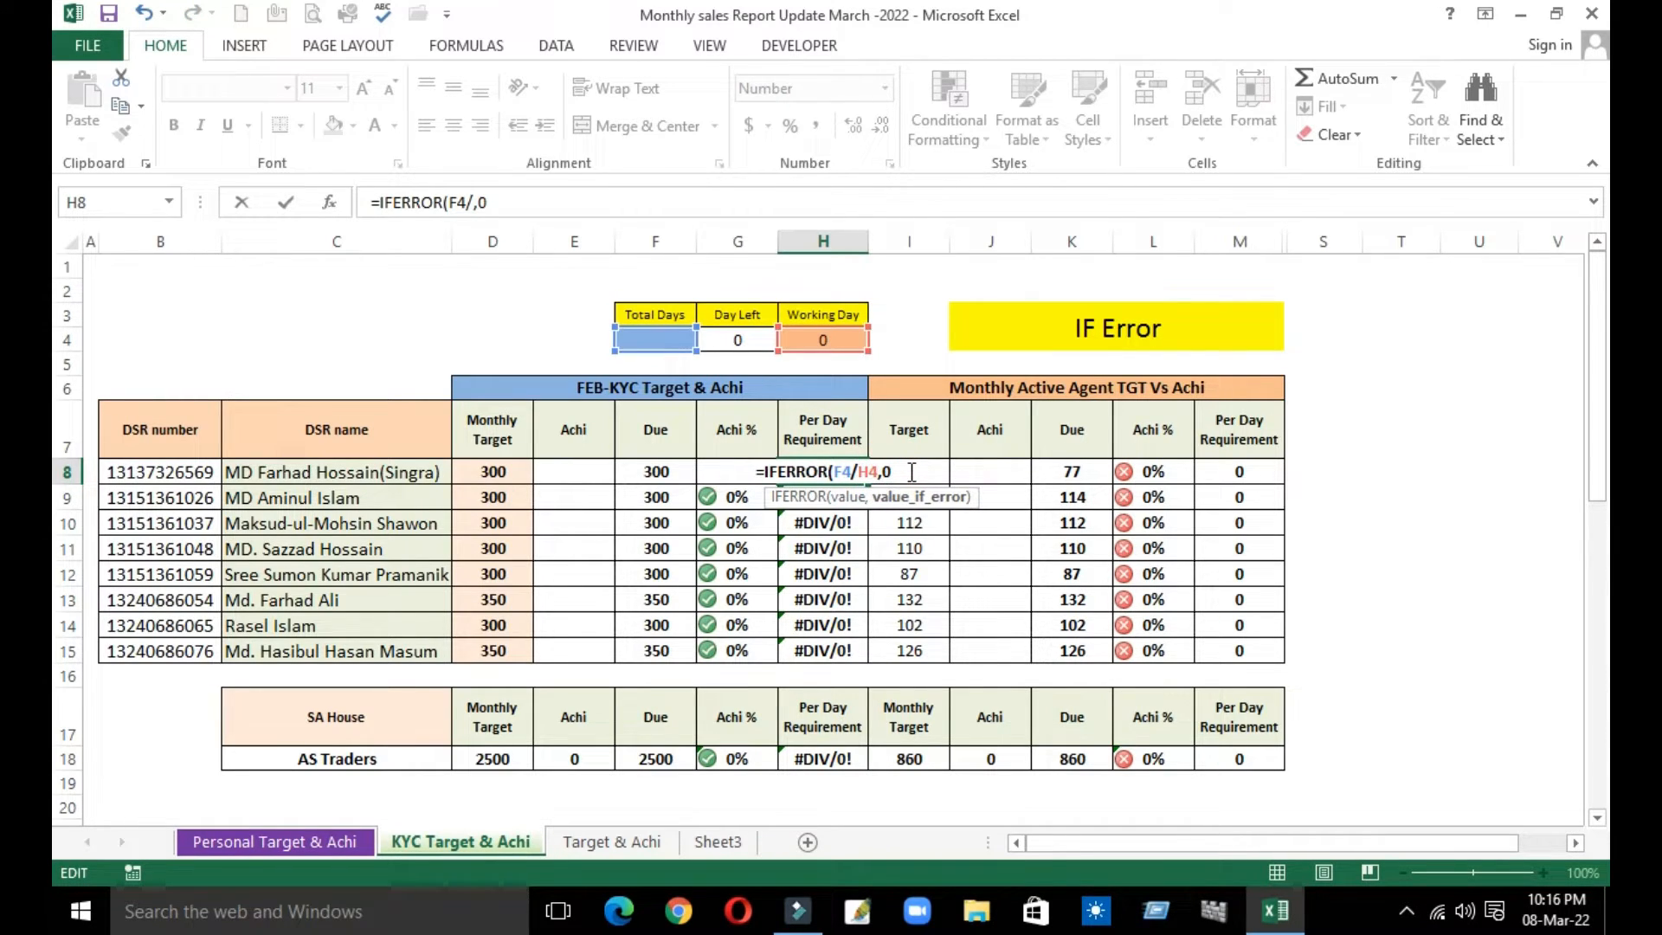
text())
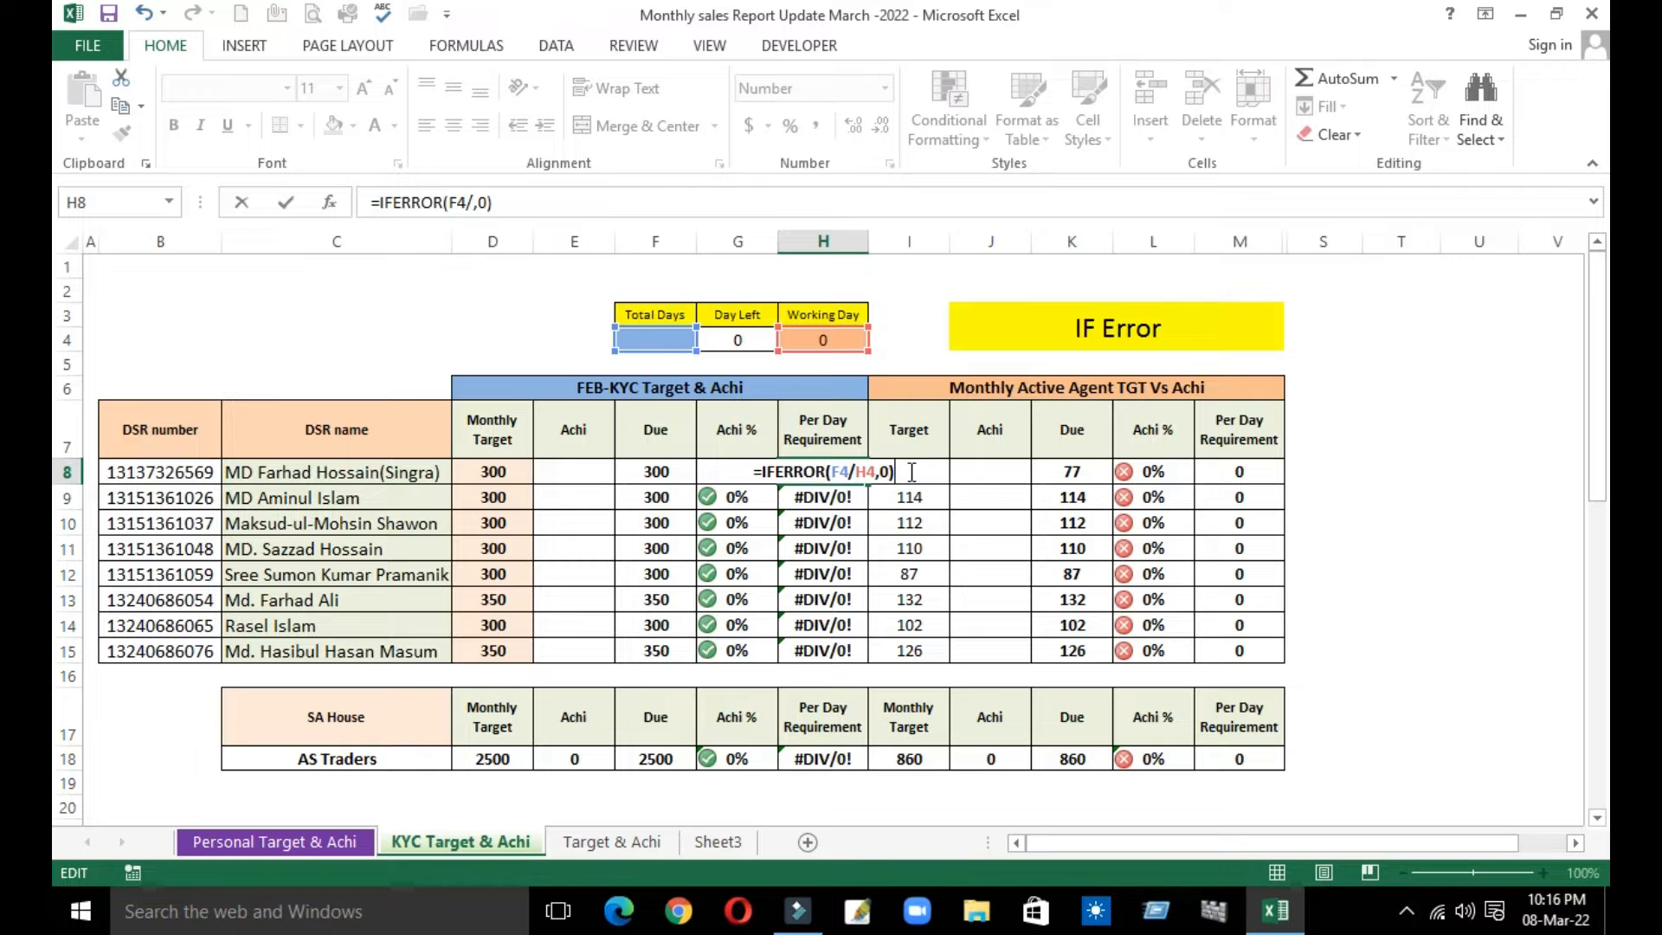
key(Return)
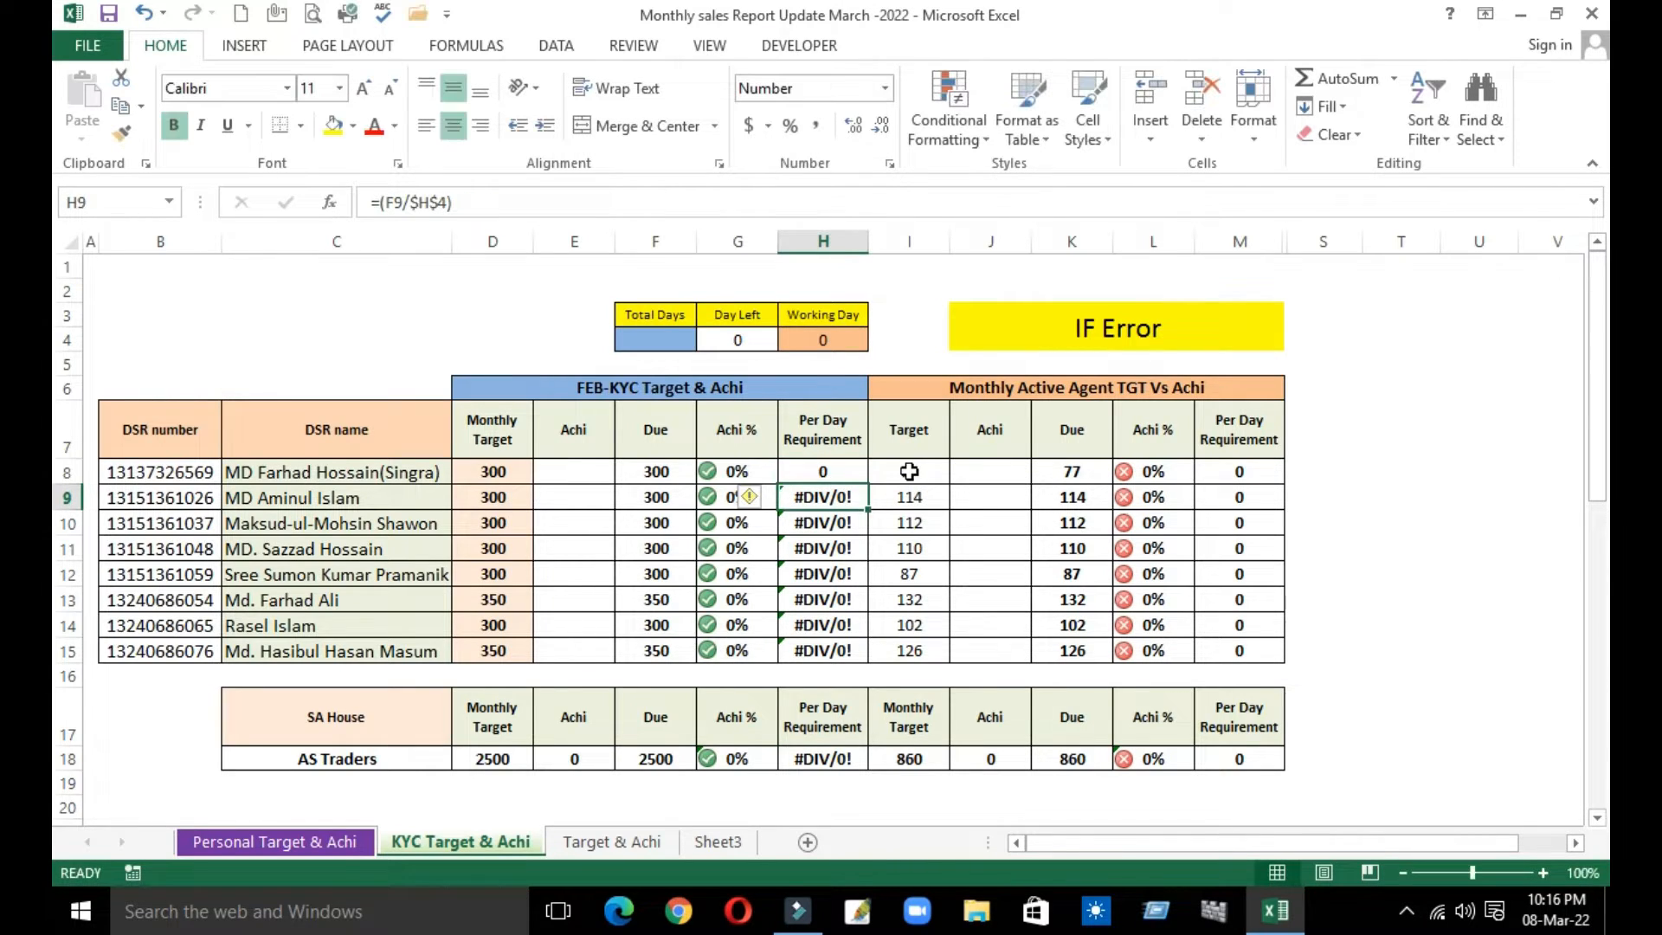
click(840, 473)
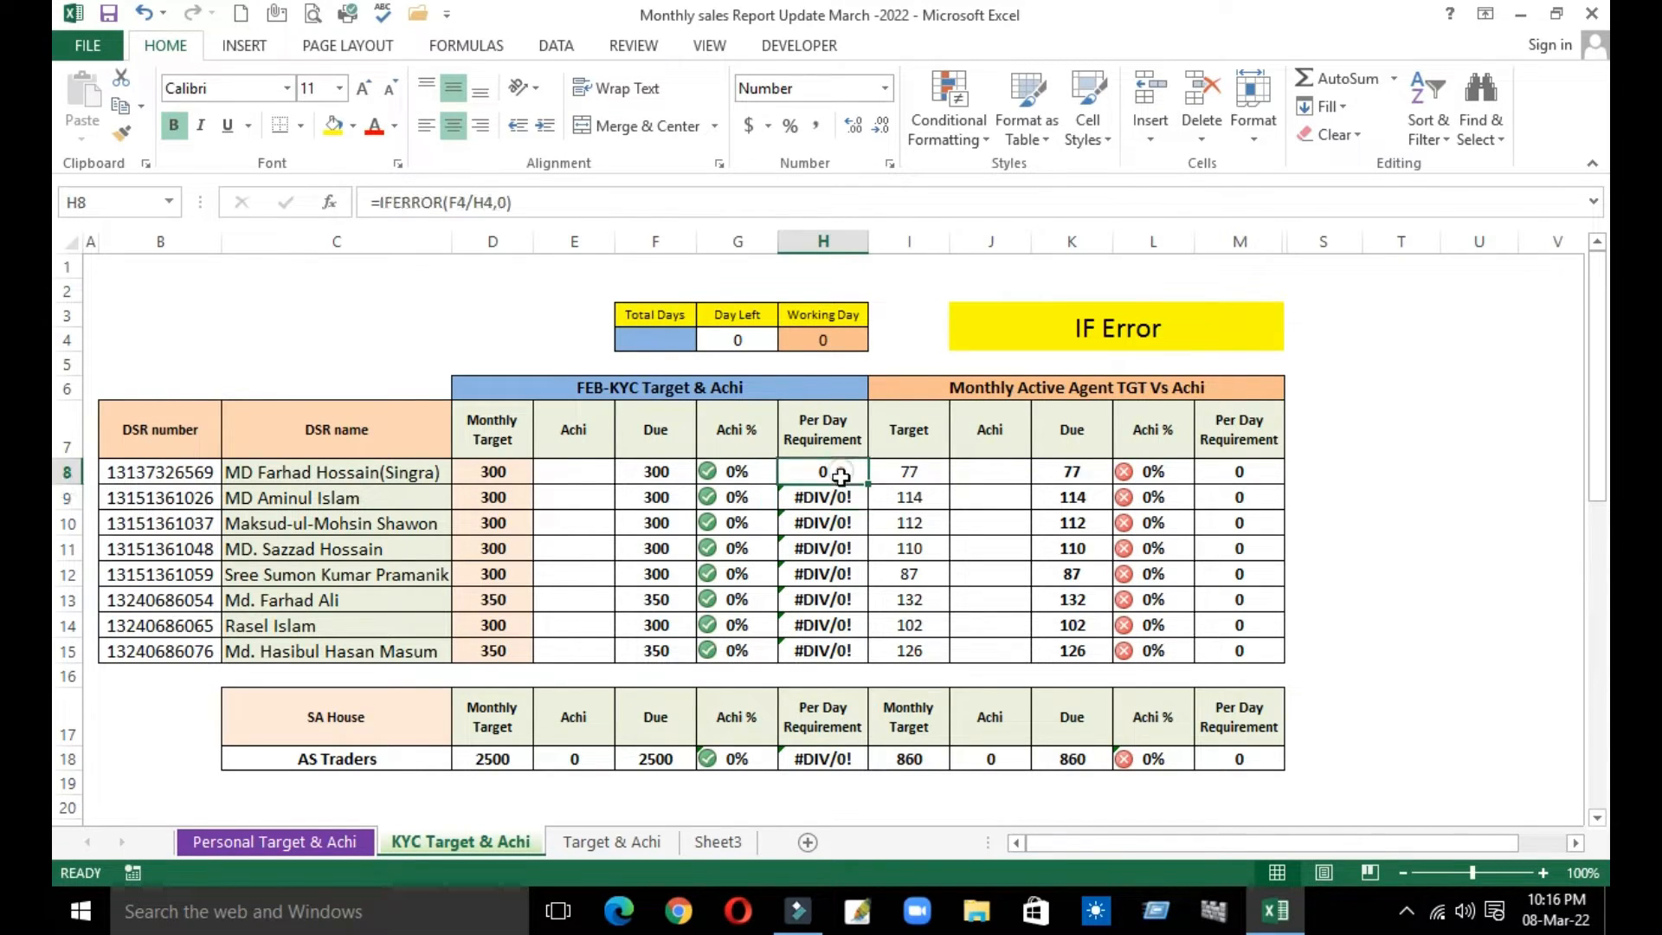
double_click(870, 485)
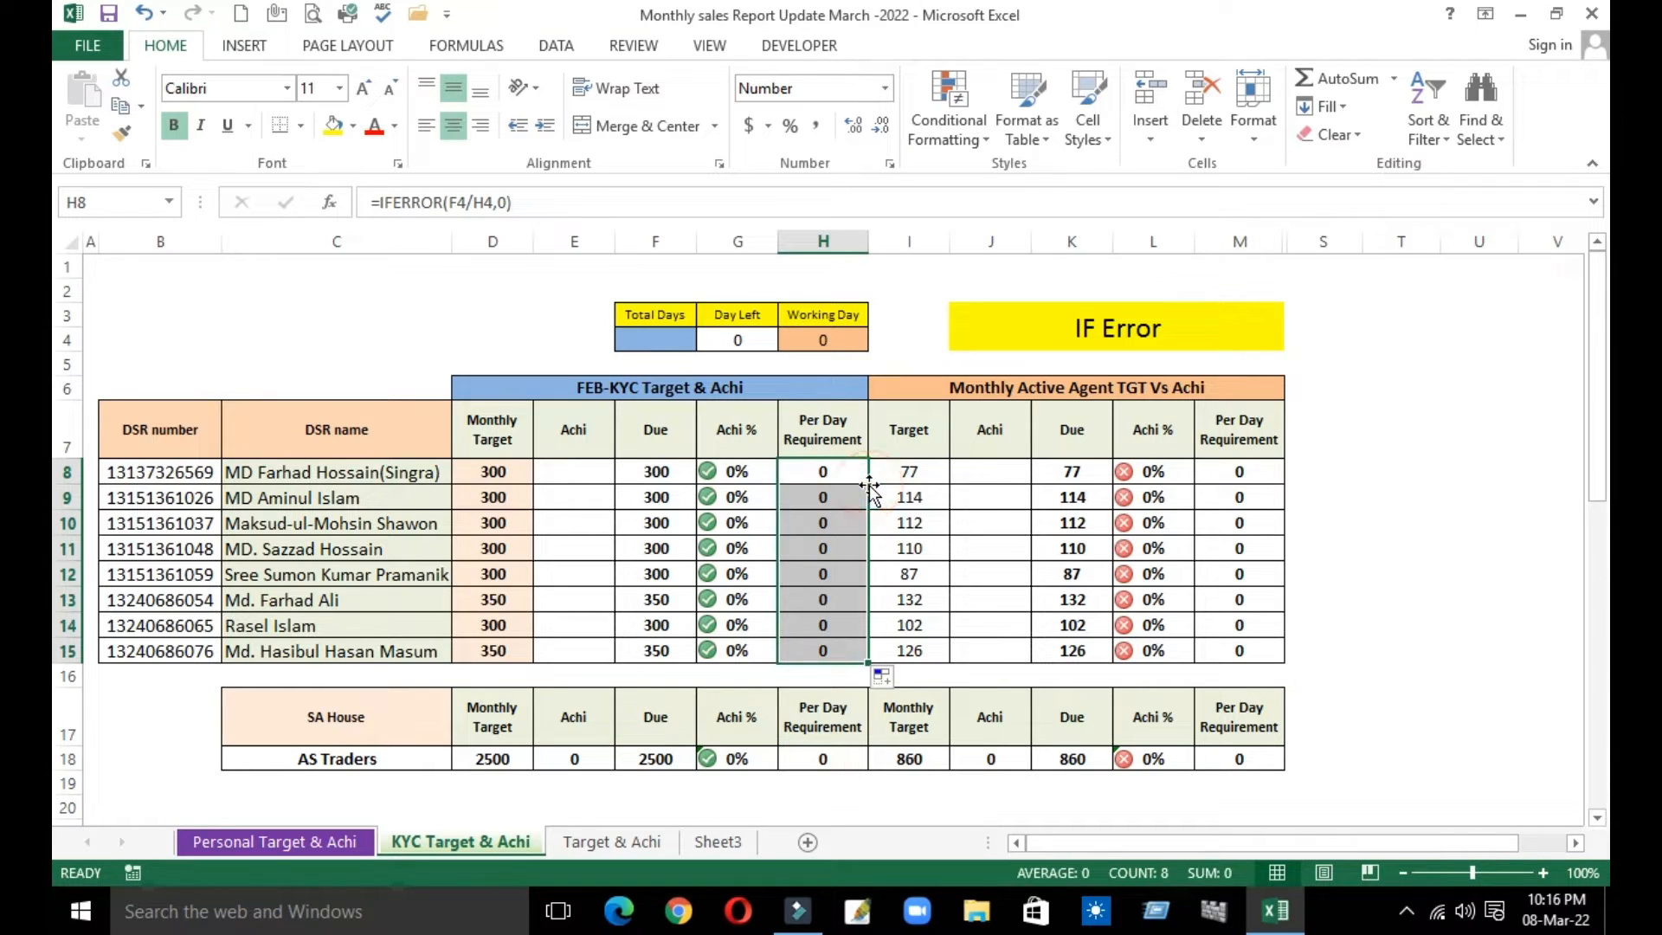
Examine the cell references of the copied IFERROR formulas in the Per Day Requirement cells H8 to H15.
click(847, 504)
click(839, 551)
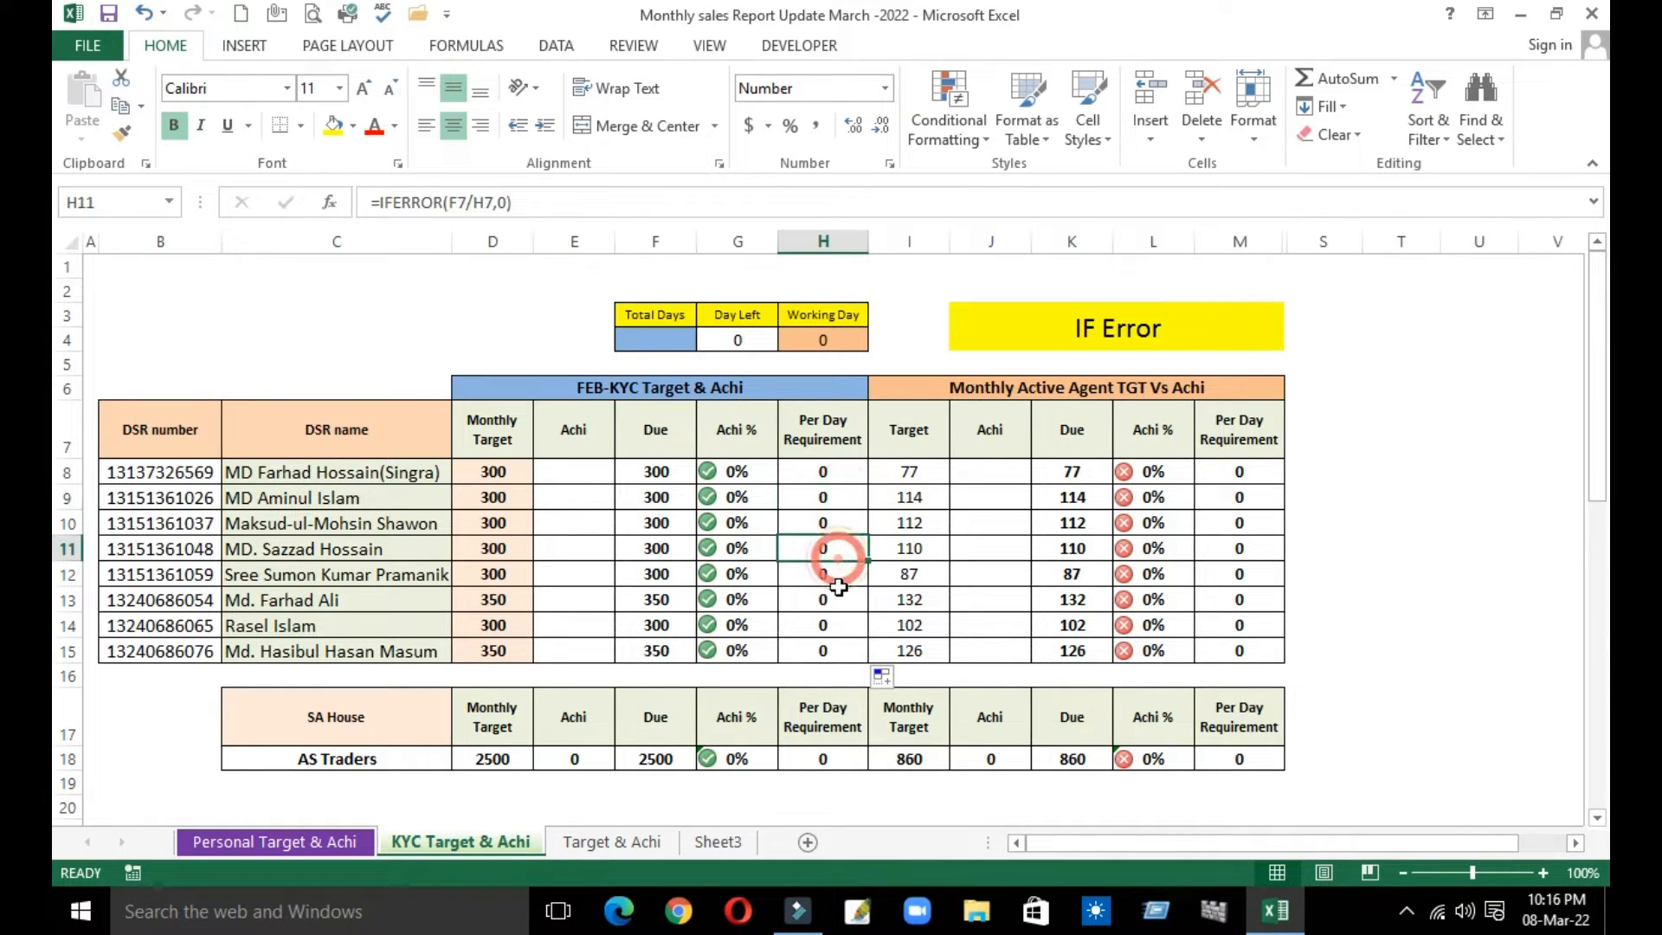
click(839, 593)
click(838, 627)
click(834, 648)
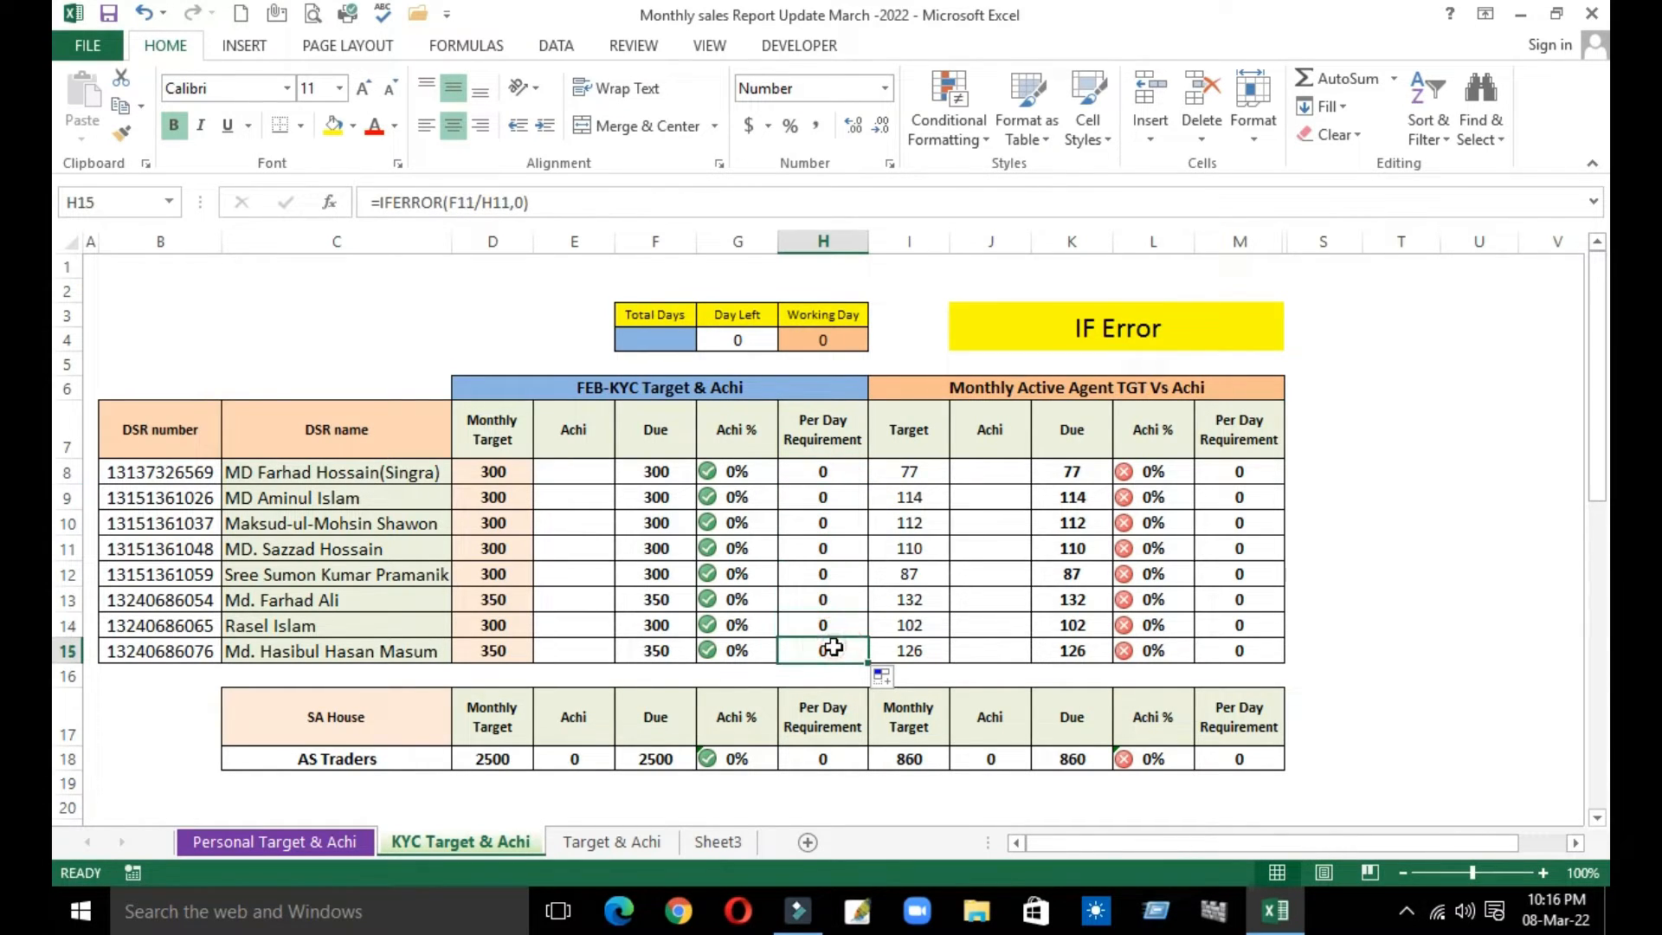
click(840, 601)
click(831, 522)
click(827, 472)
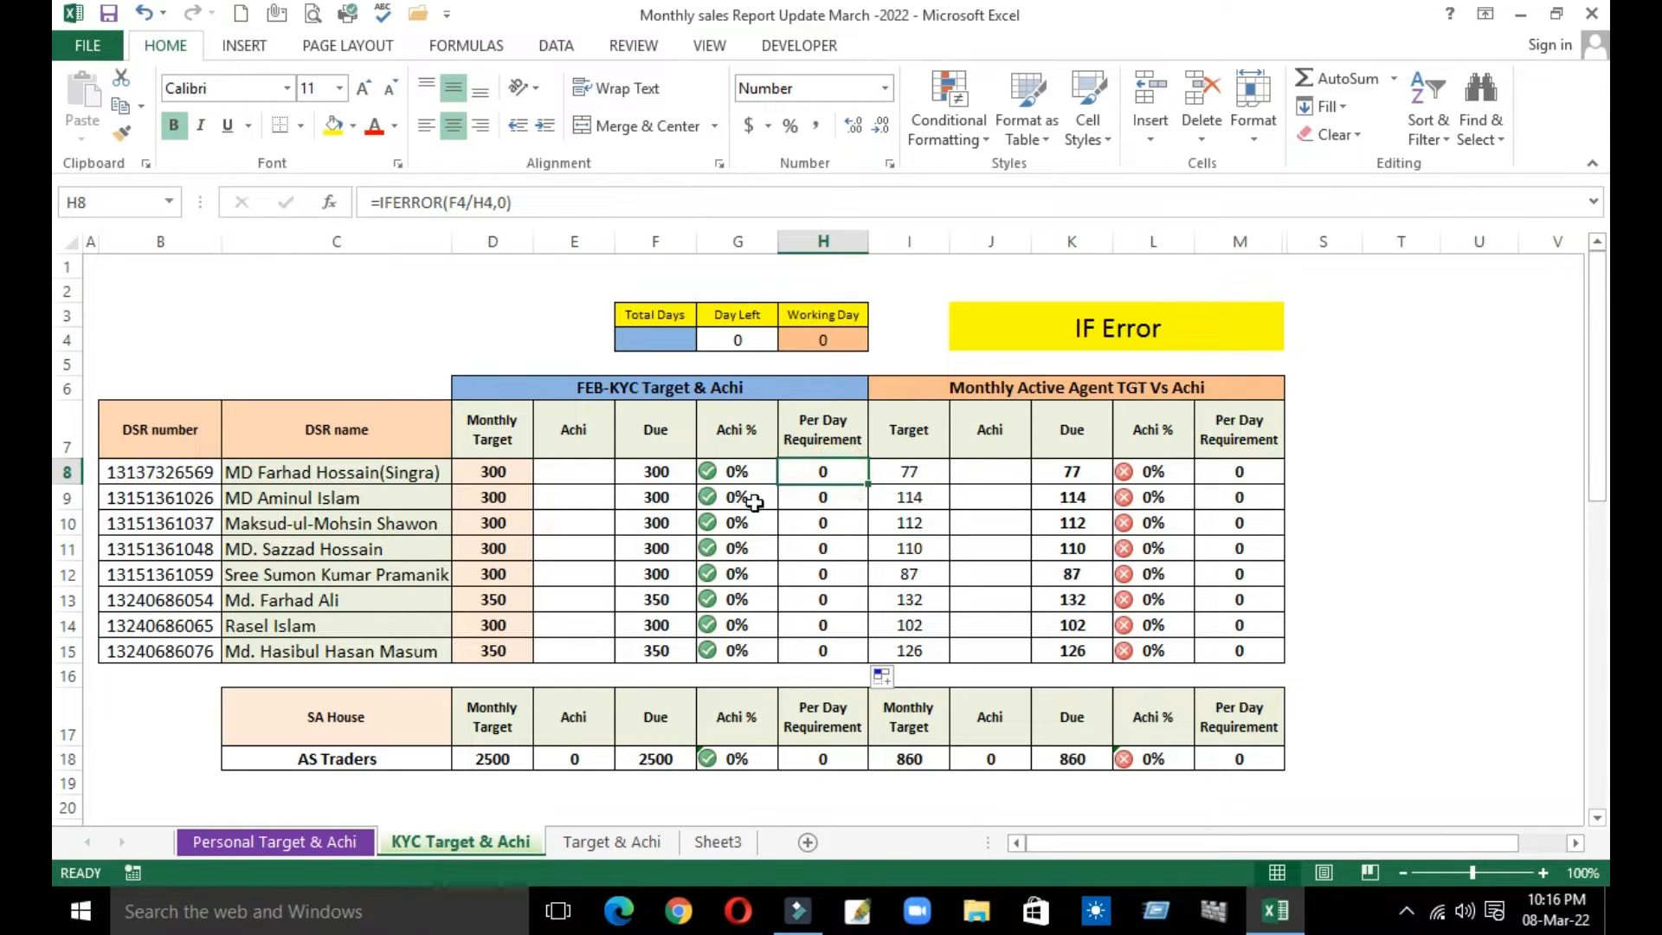
click(834, 572)
click(834, 634)
click(831, 574)
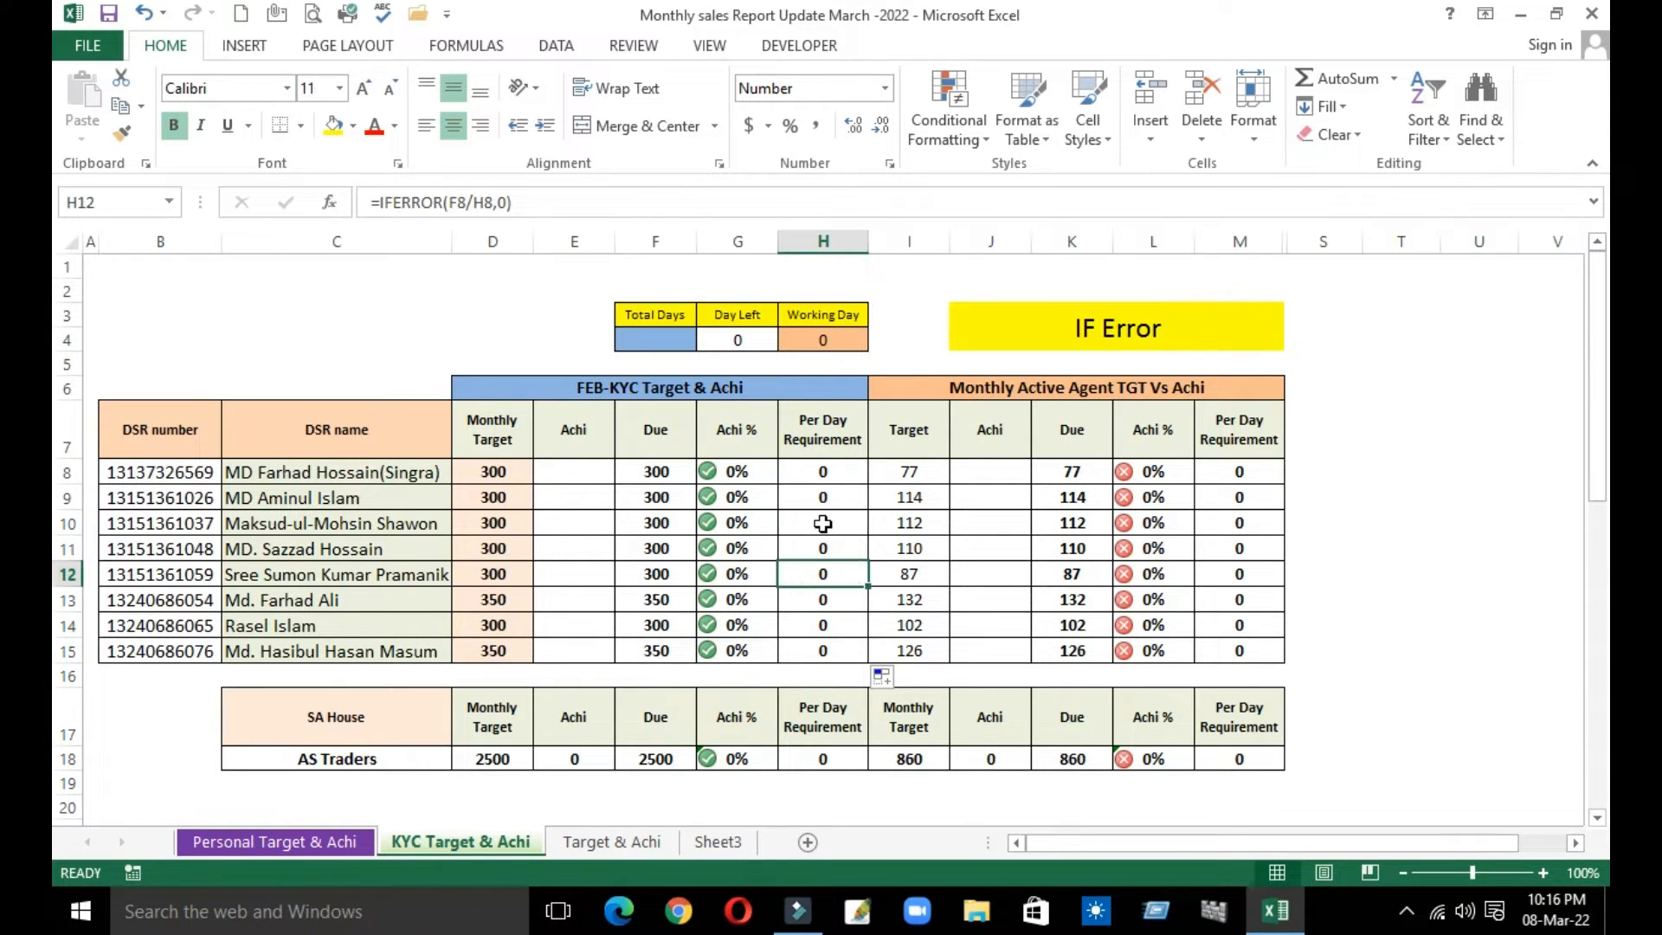
click(823, 525)
click(823, 471)
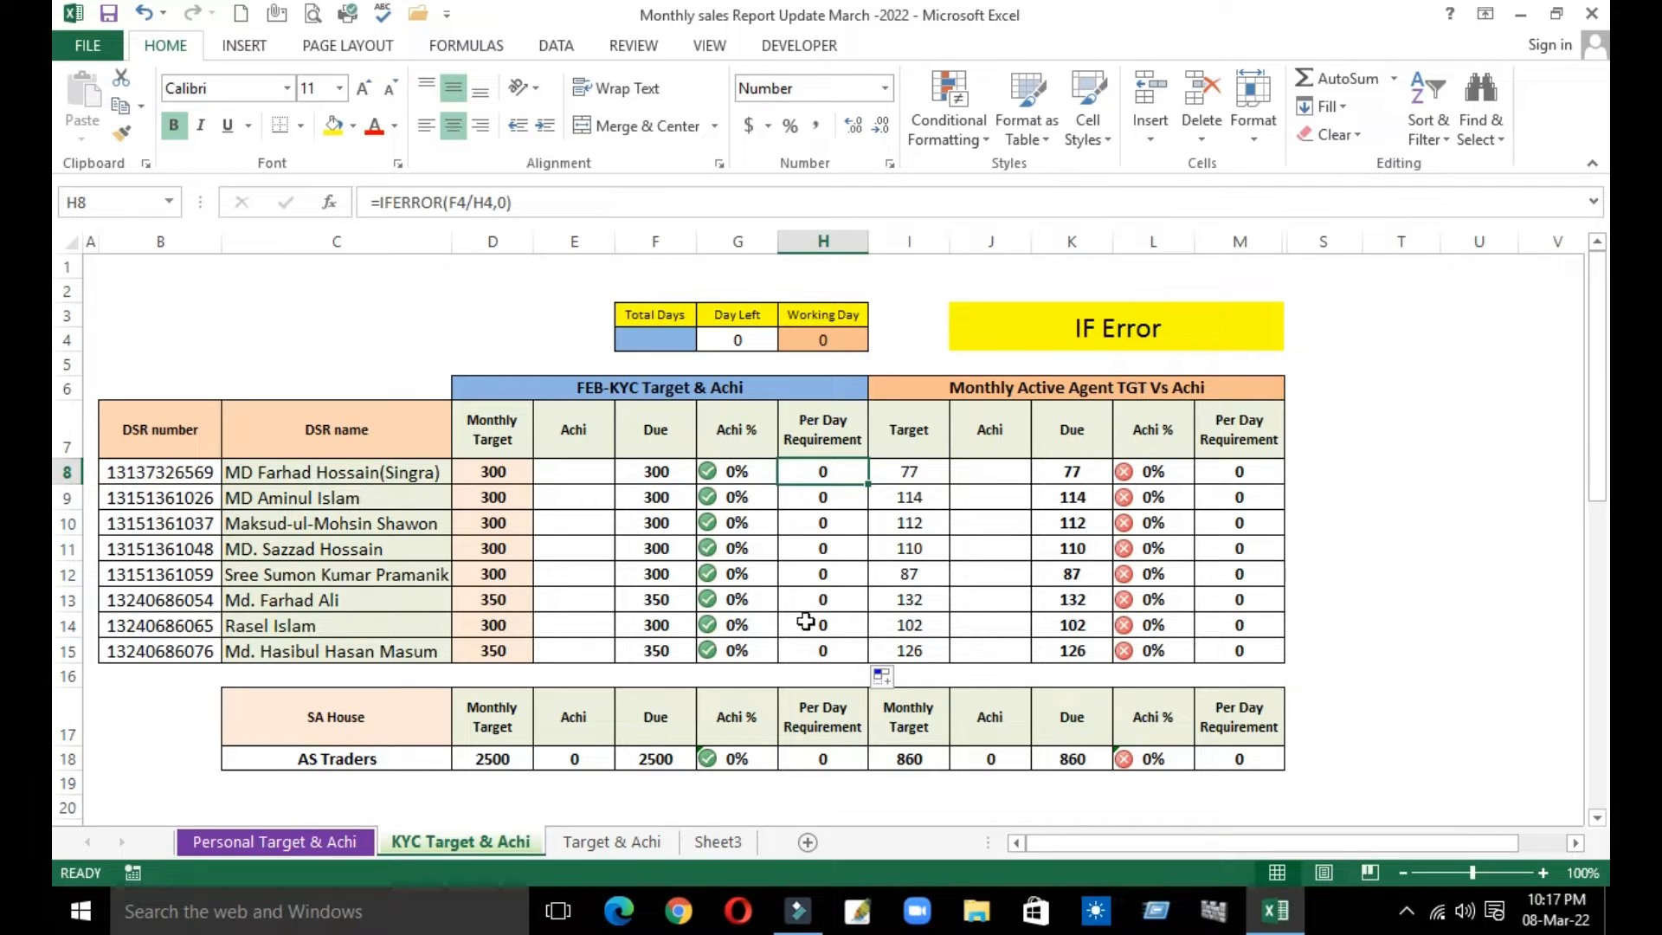
Enter 31 as Total Days in F4.
click(662, 336)
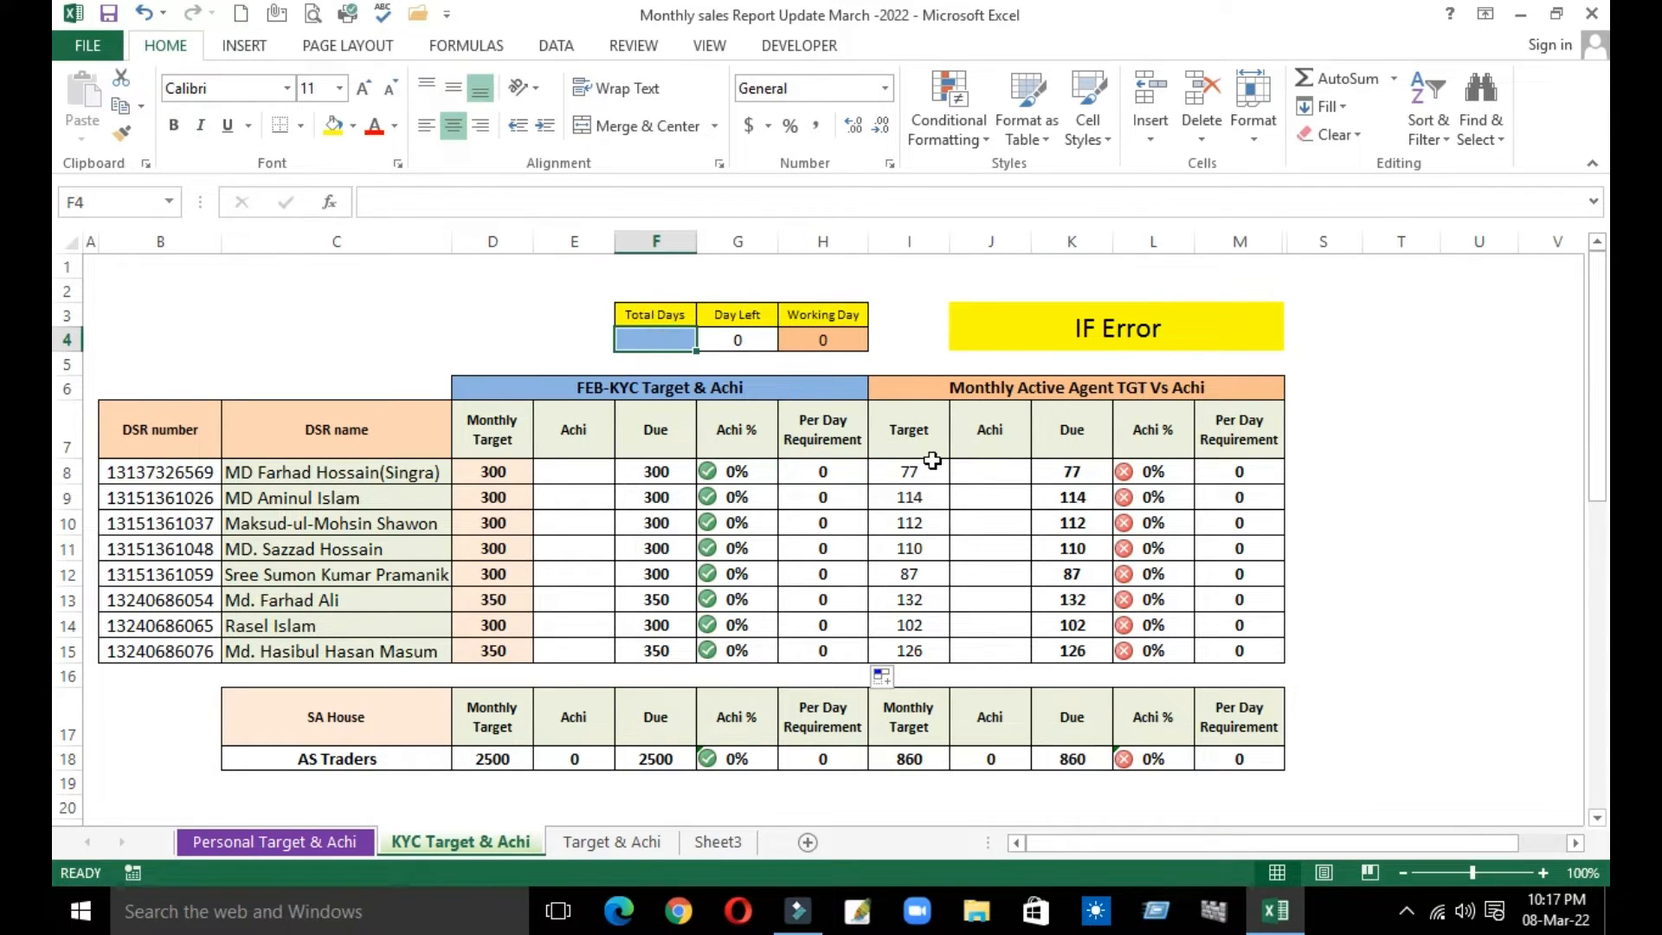
text(31)
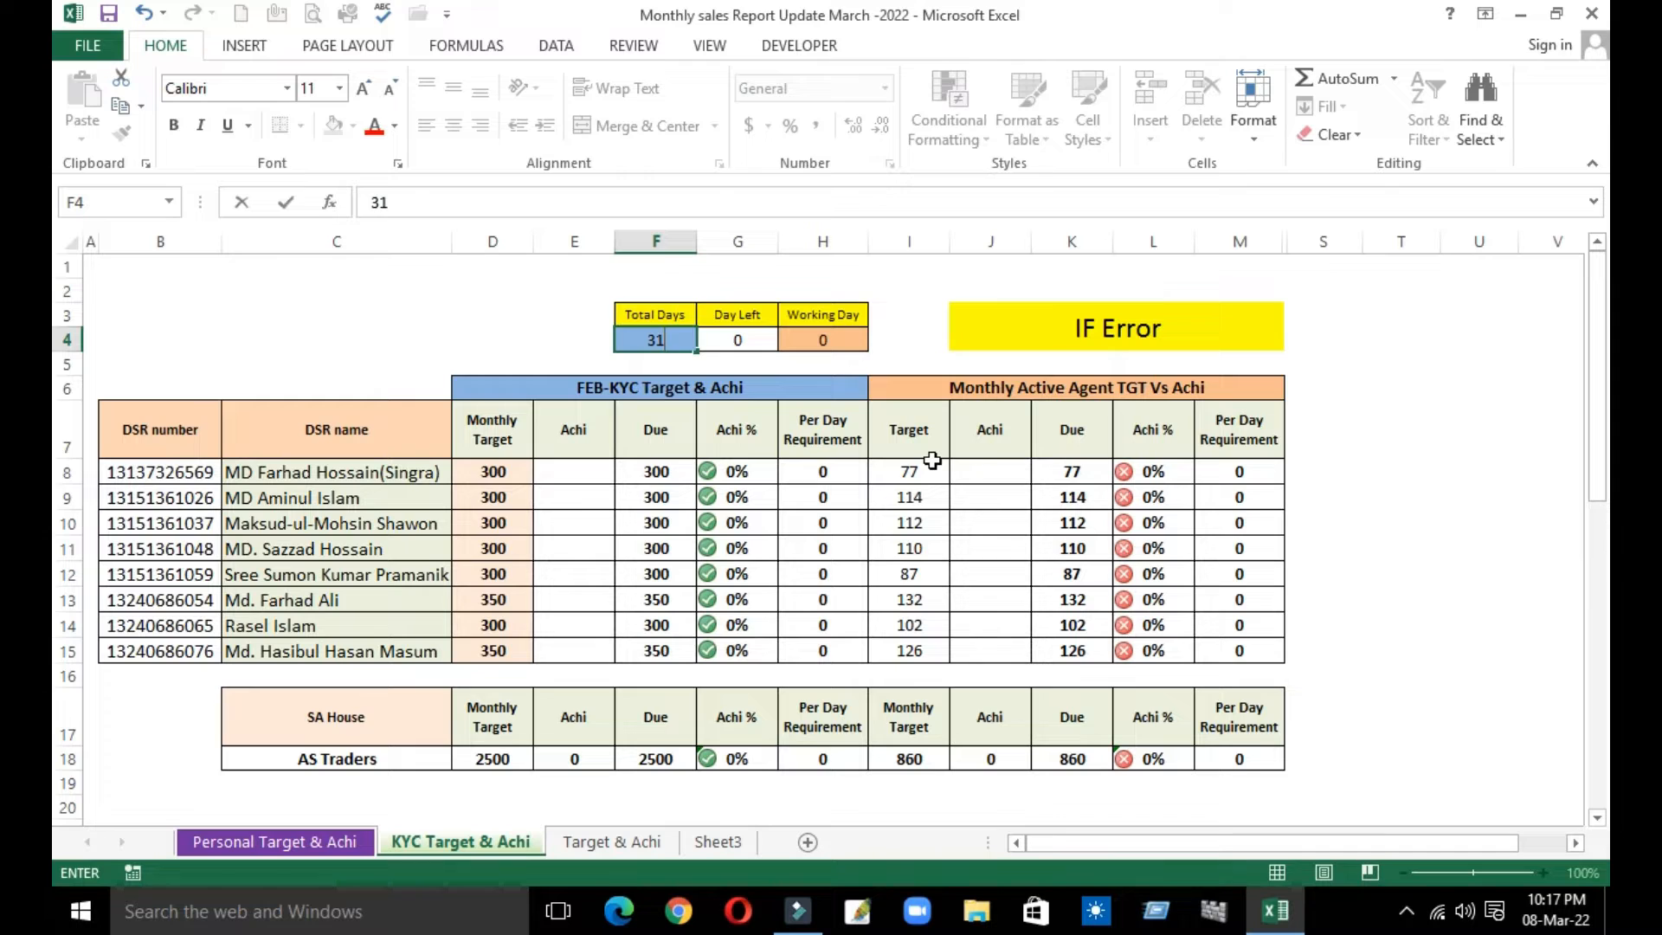
key(Return)
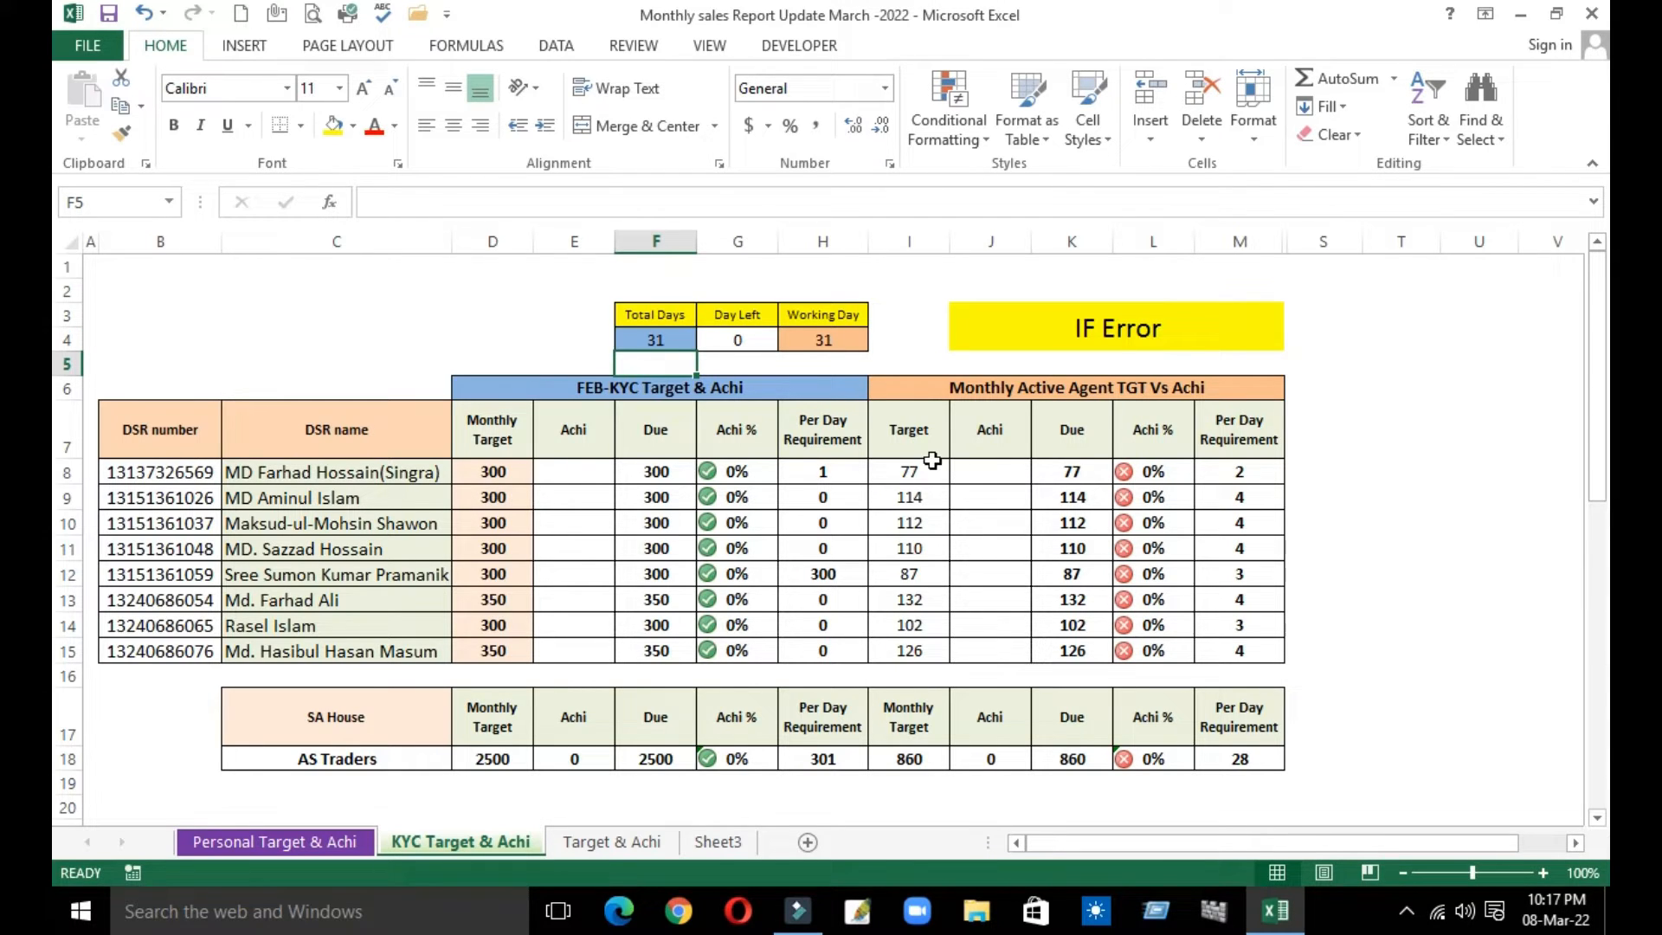
Compare the IFERROR formulas in H8, H9 and H13 to examine how their cell references shift down the column.
click(847, 469)
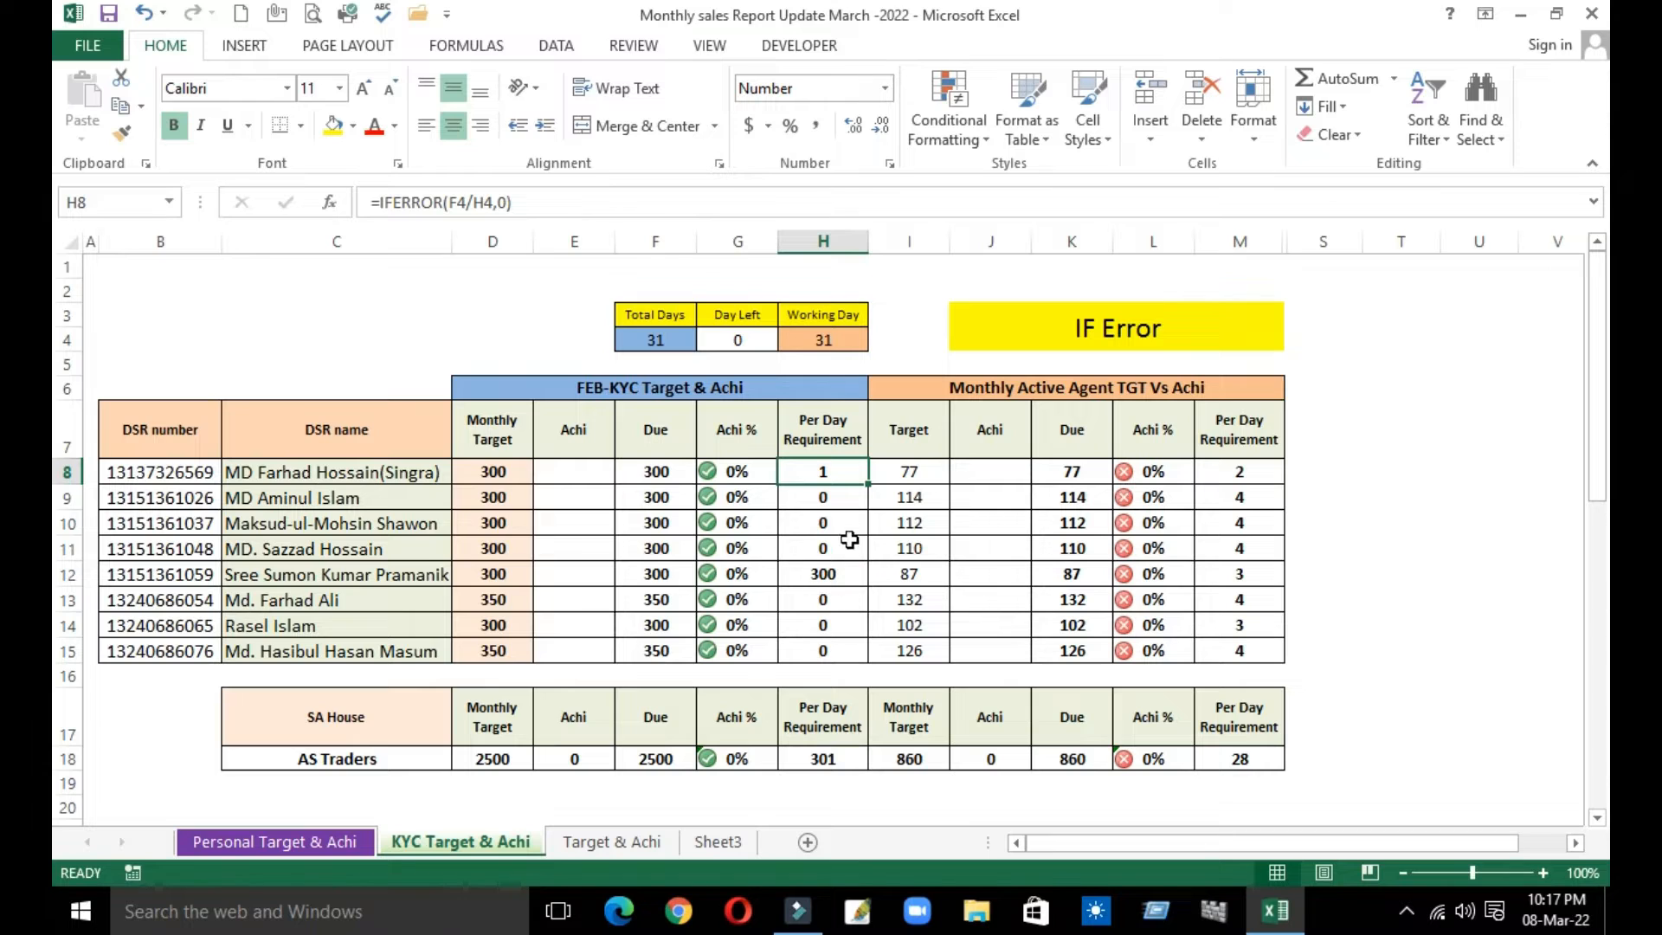
click(838, 502)
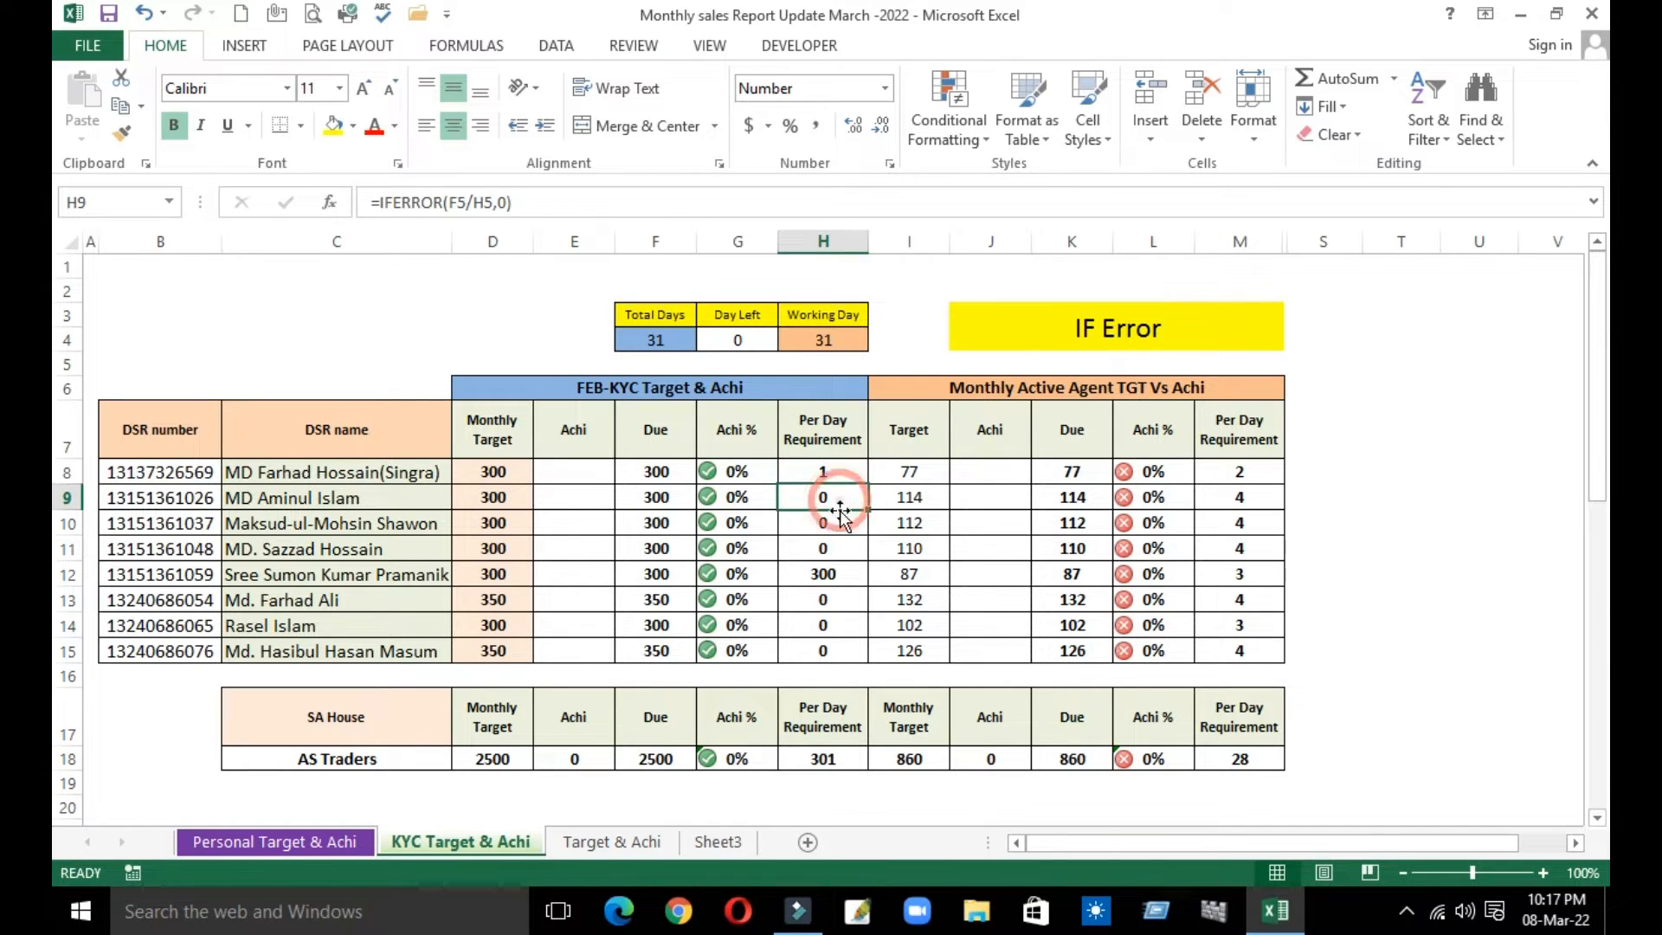
click(842, 597)
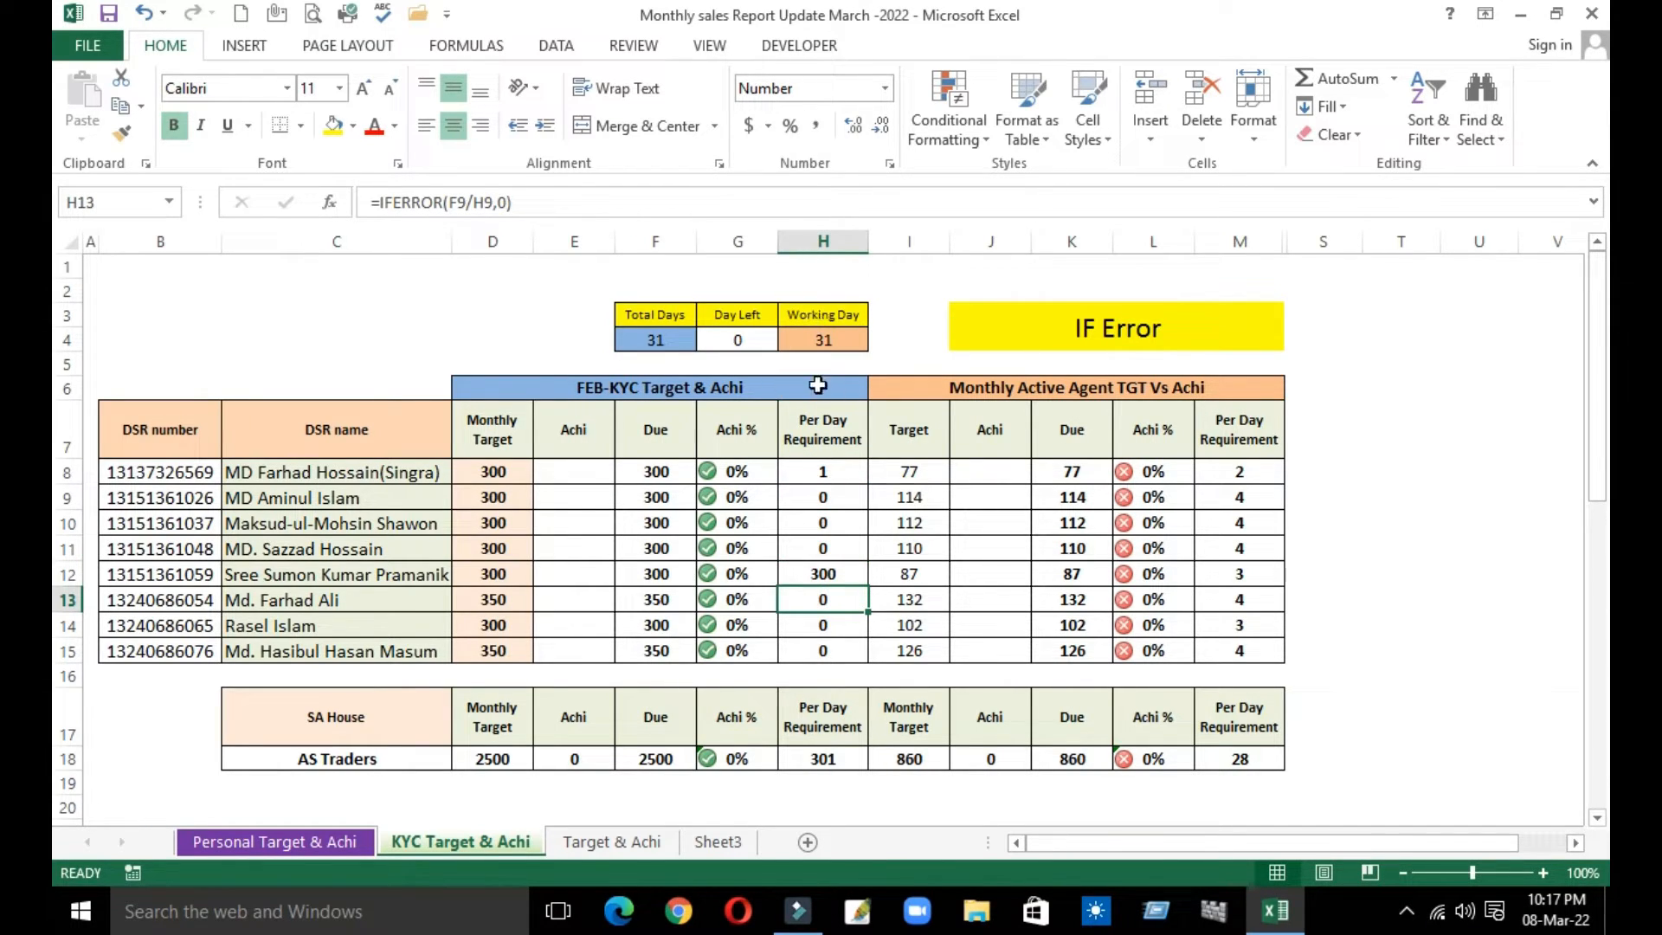
click(834, 471)
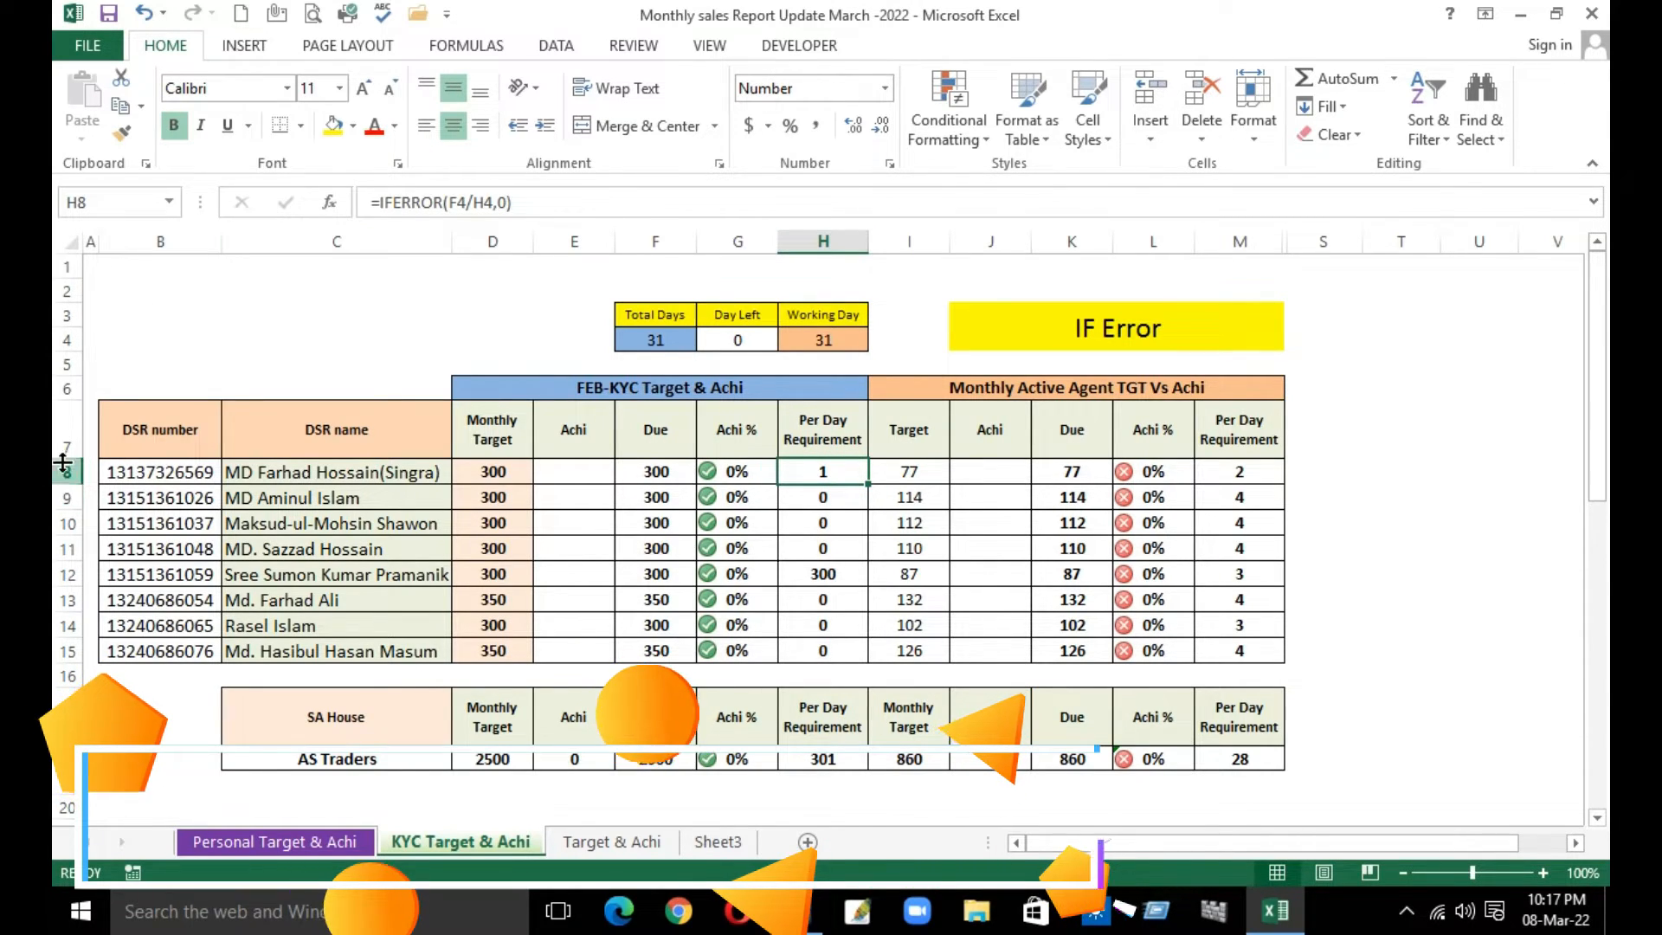
click(844, 497)
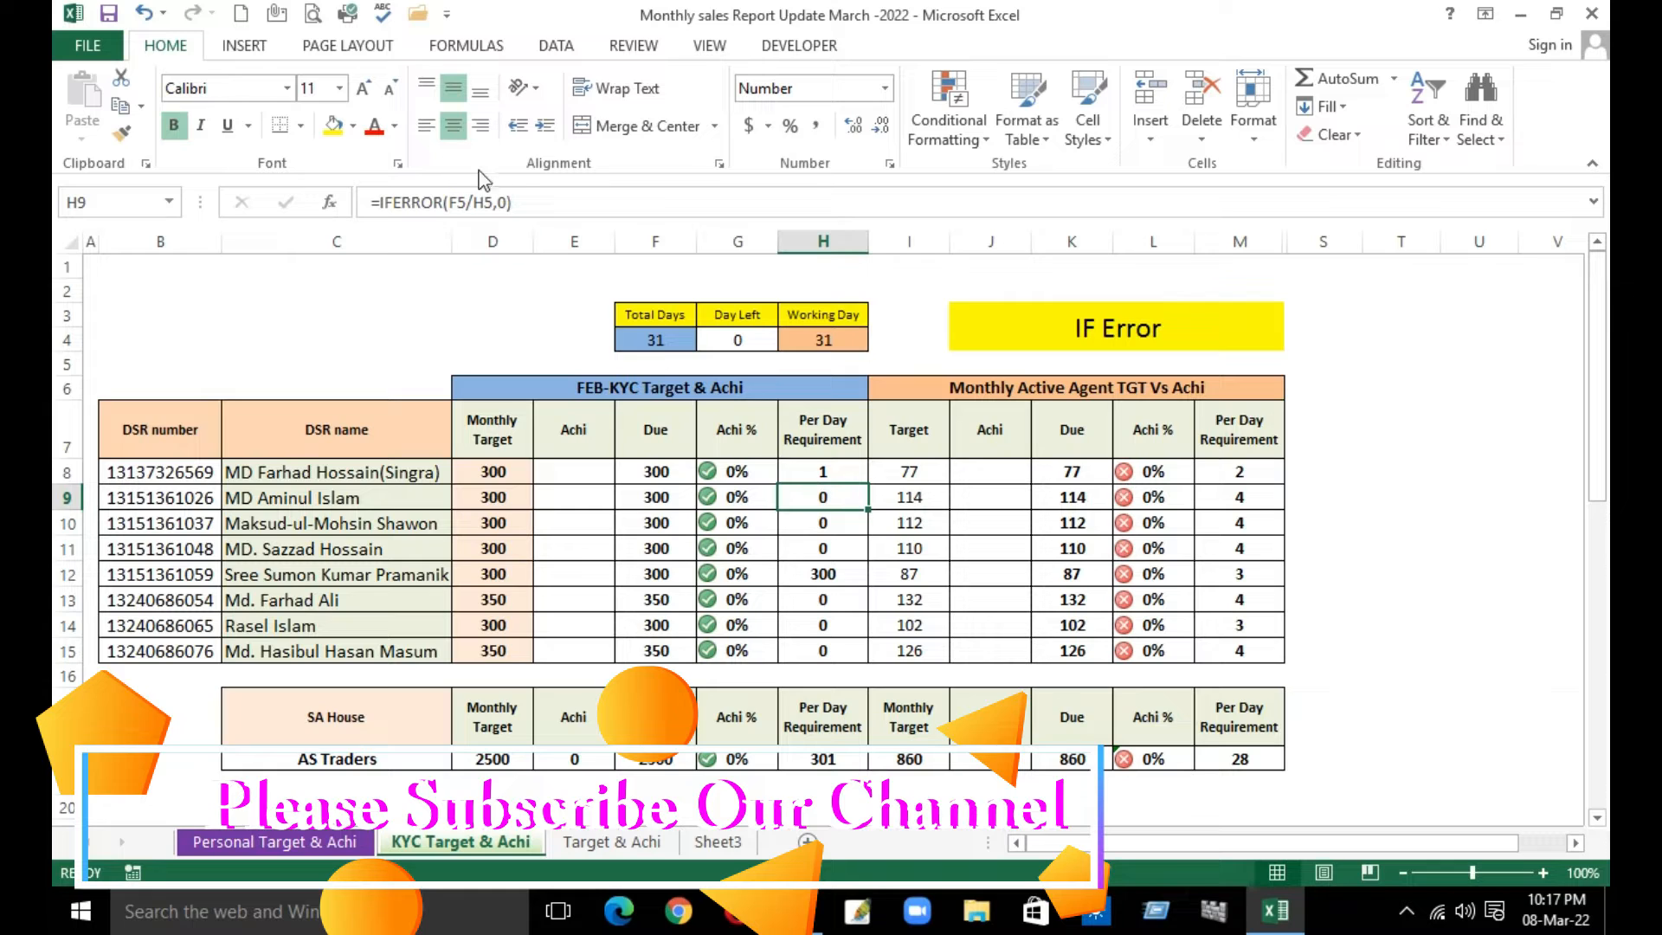
click(541, 200)
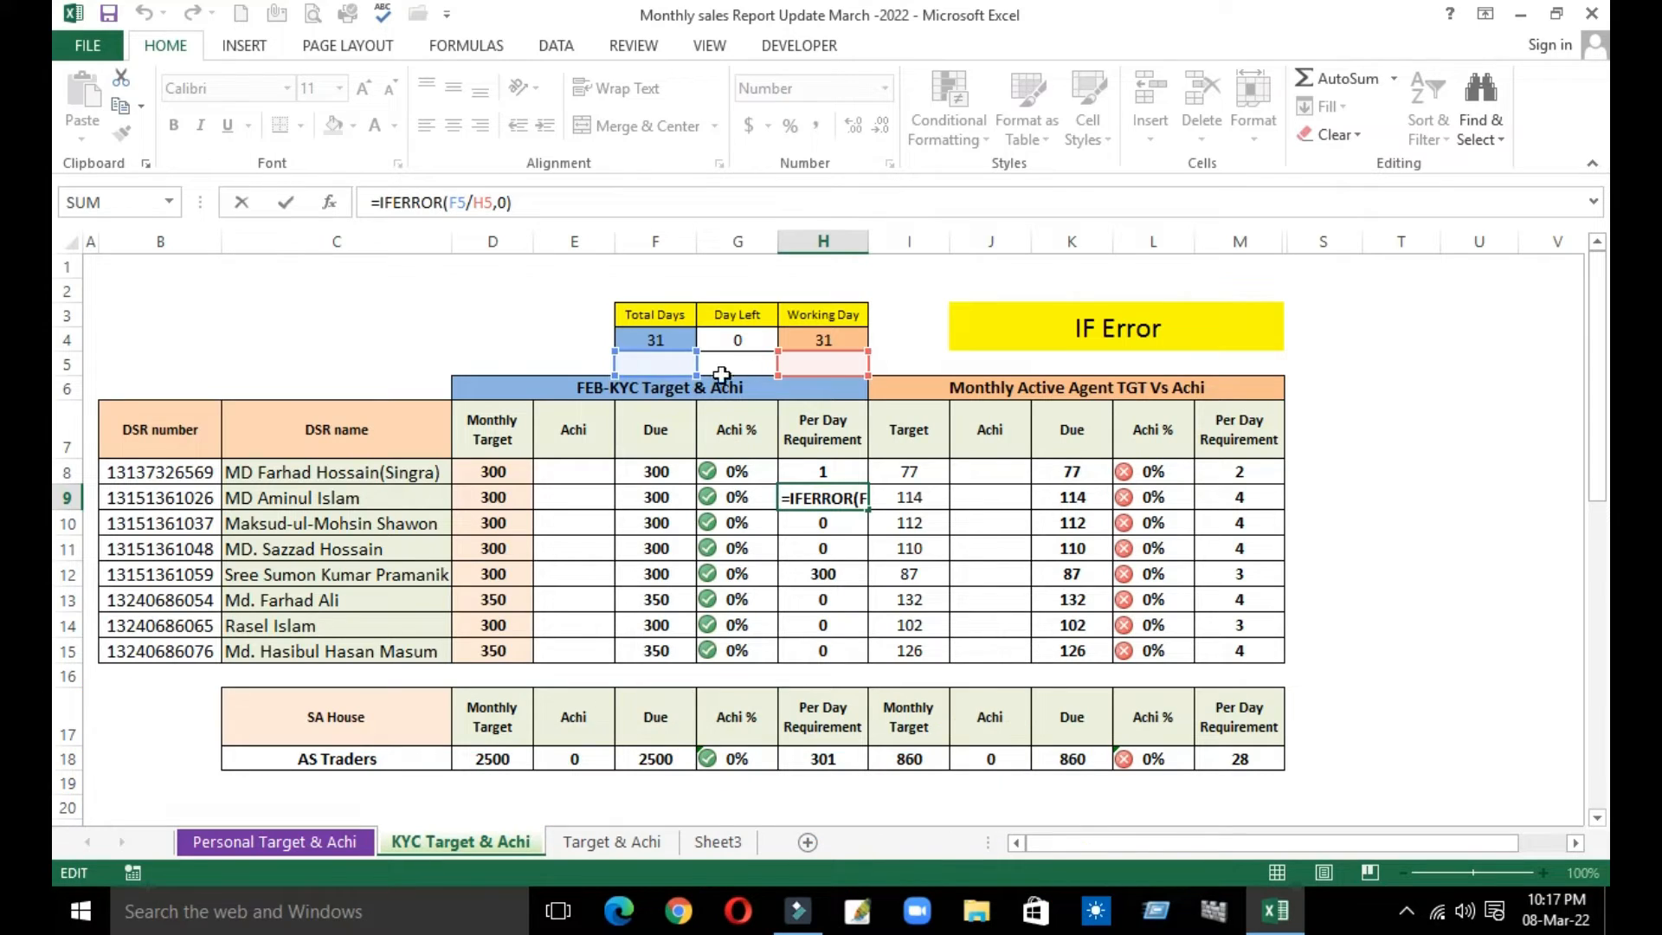
key(Return)
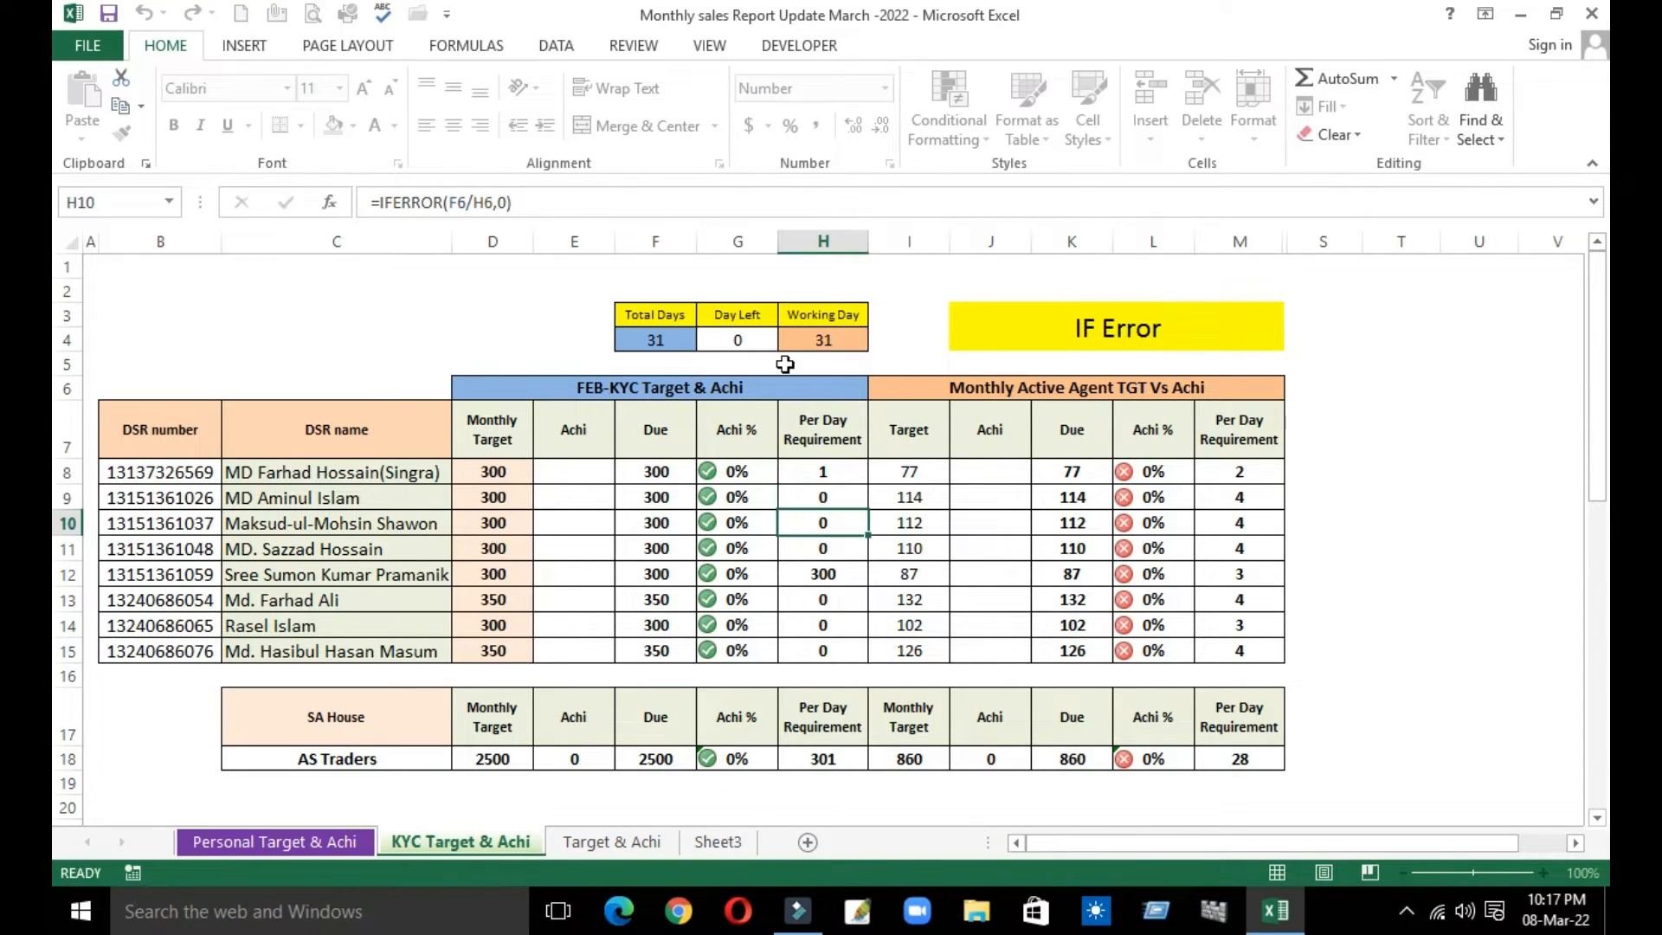
click(805, 471)
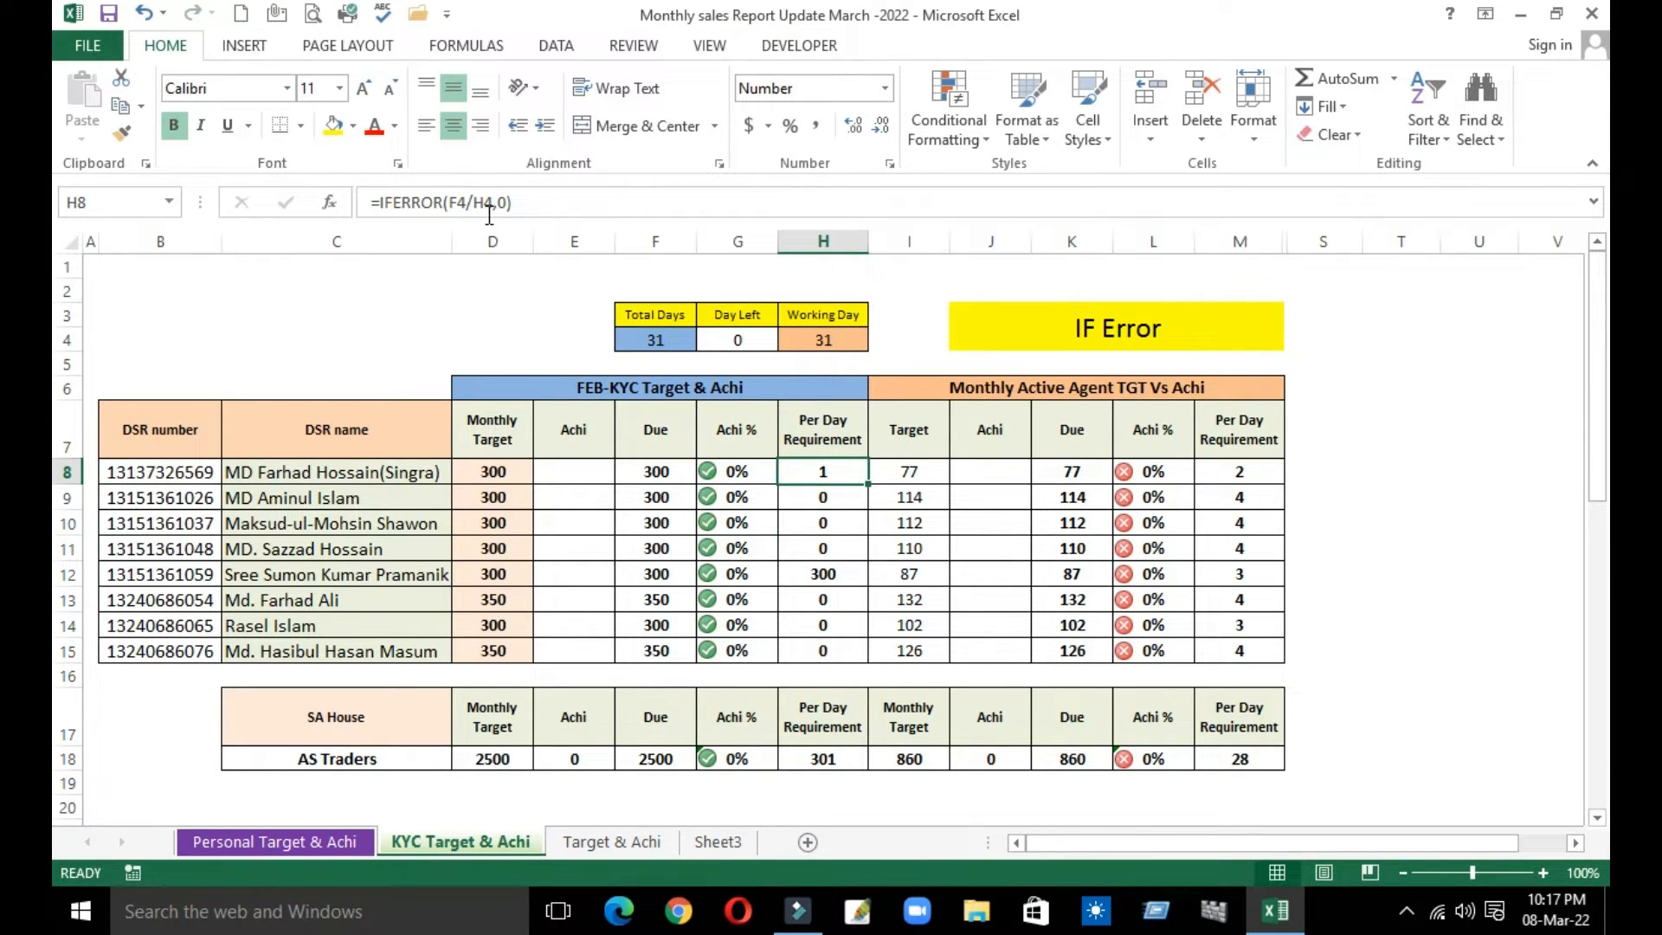
click(463, 201)
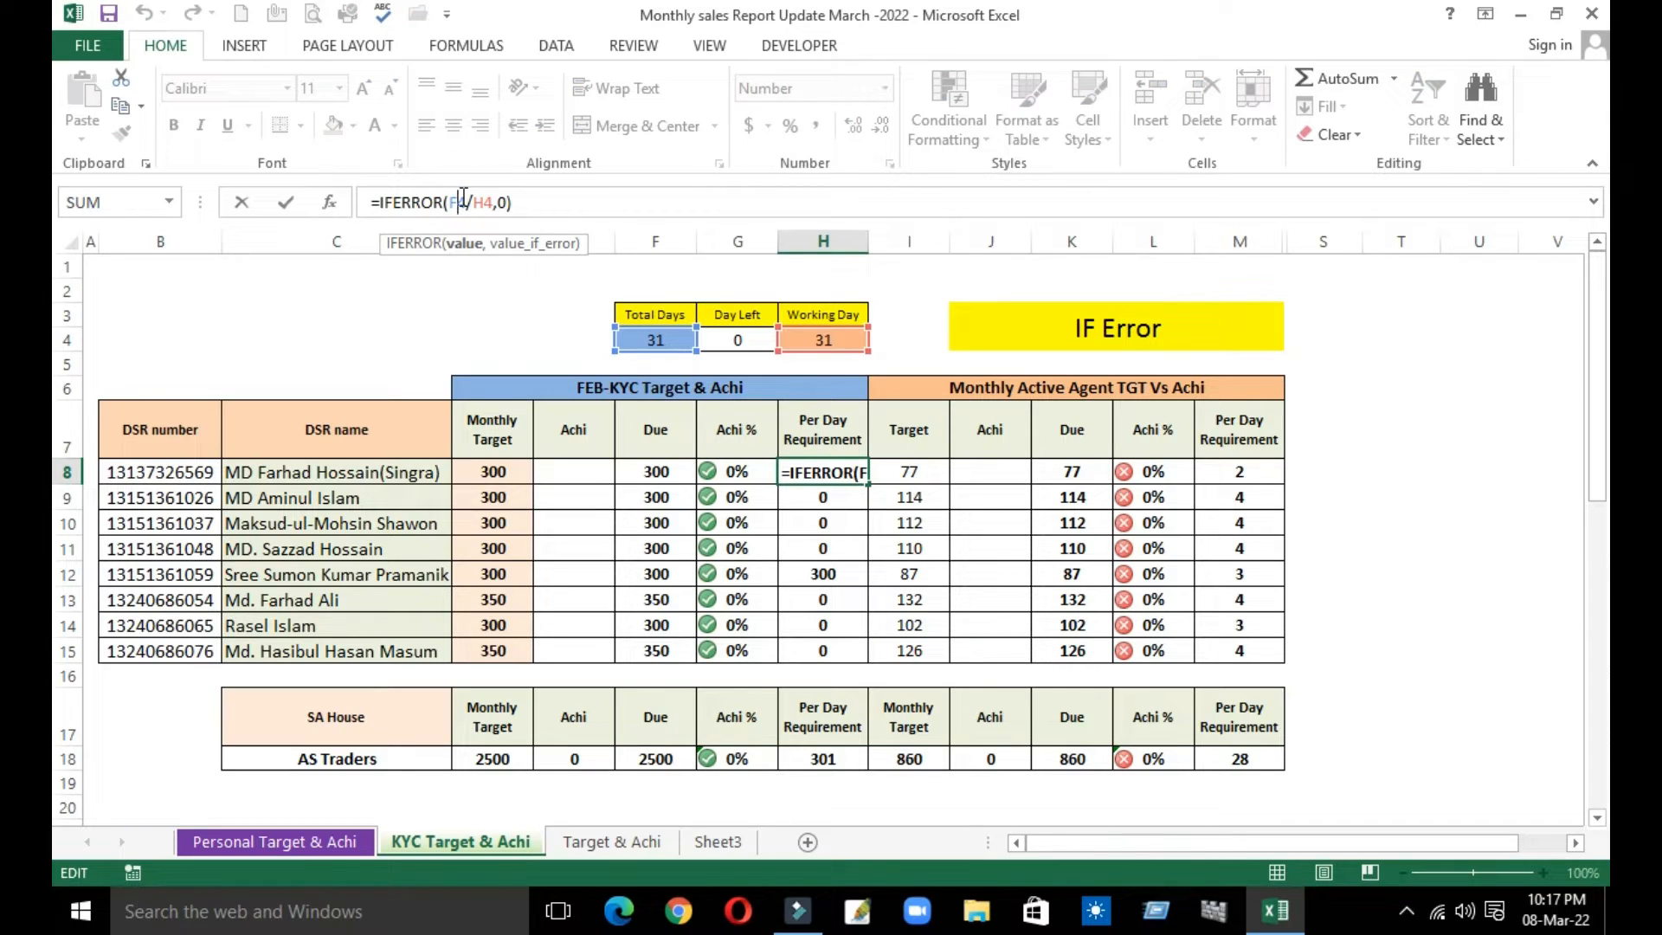
key(alt+F4)
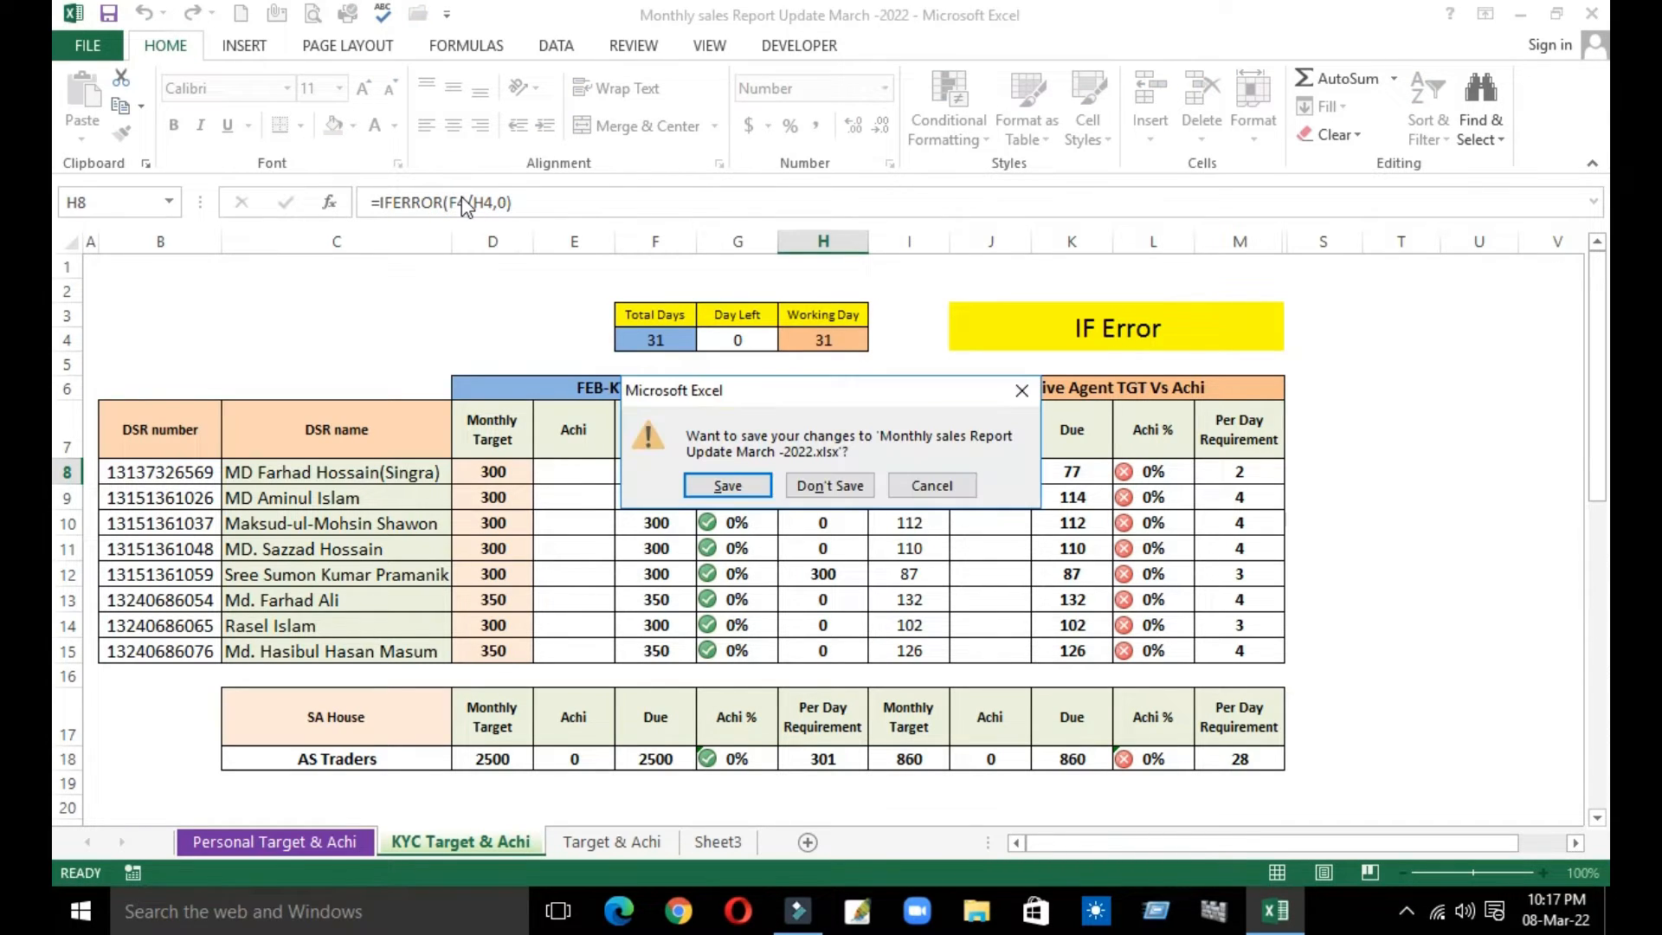
click(1004, 400)
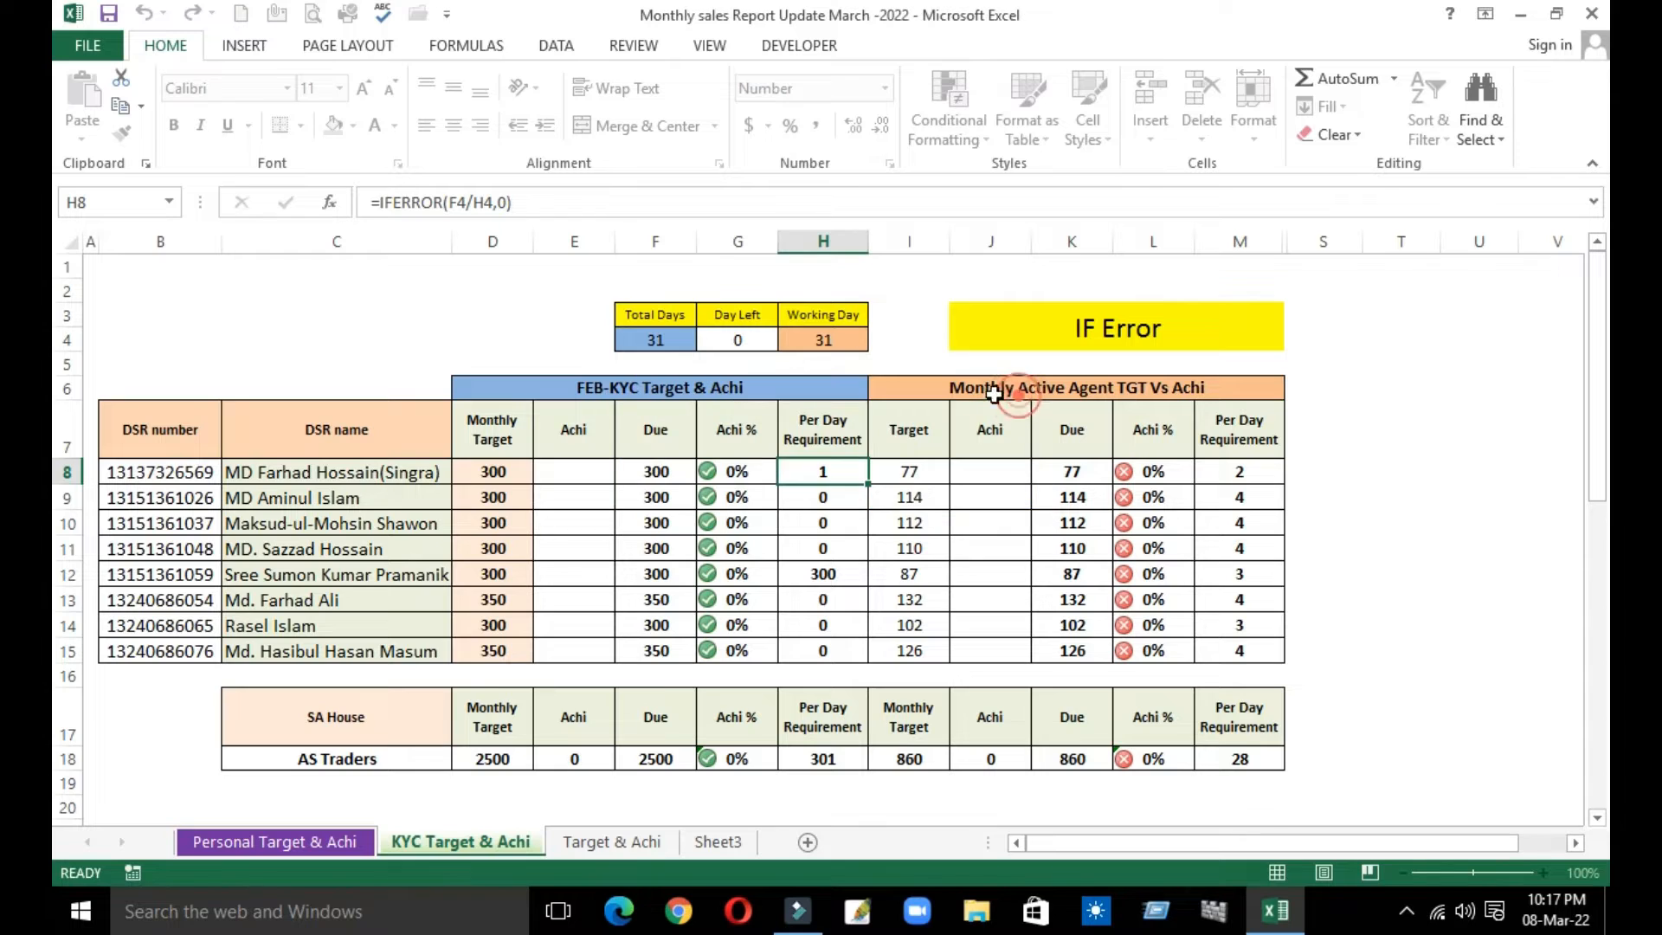
Lock the row references in H8 so the formula reads =IFERROR(F$4/H$4,0), and fill it down through H15.
click(463, 197)
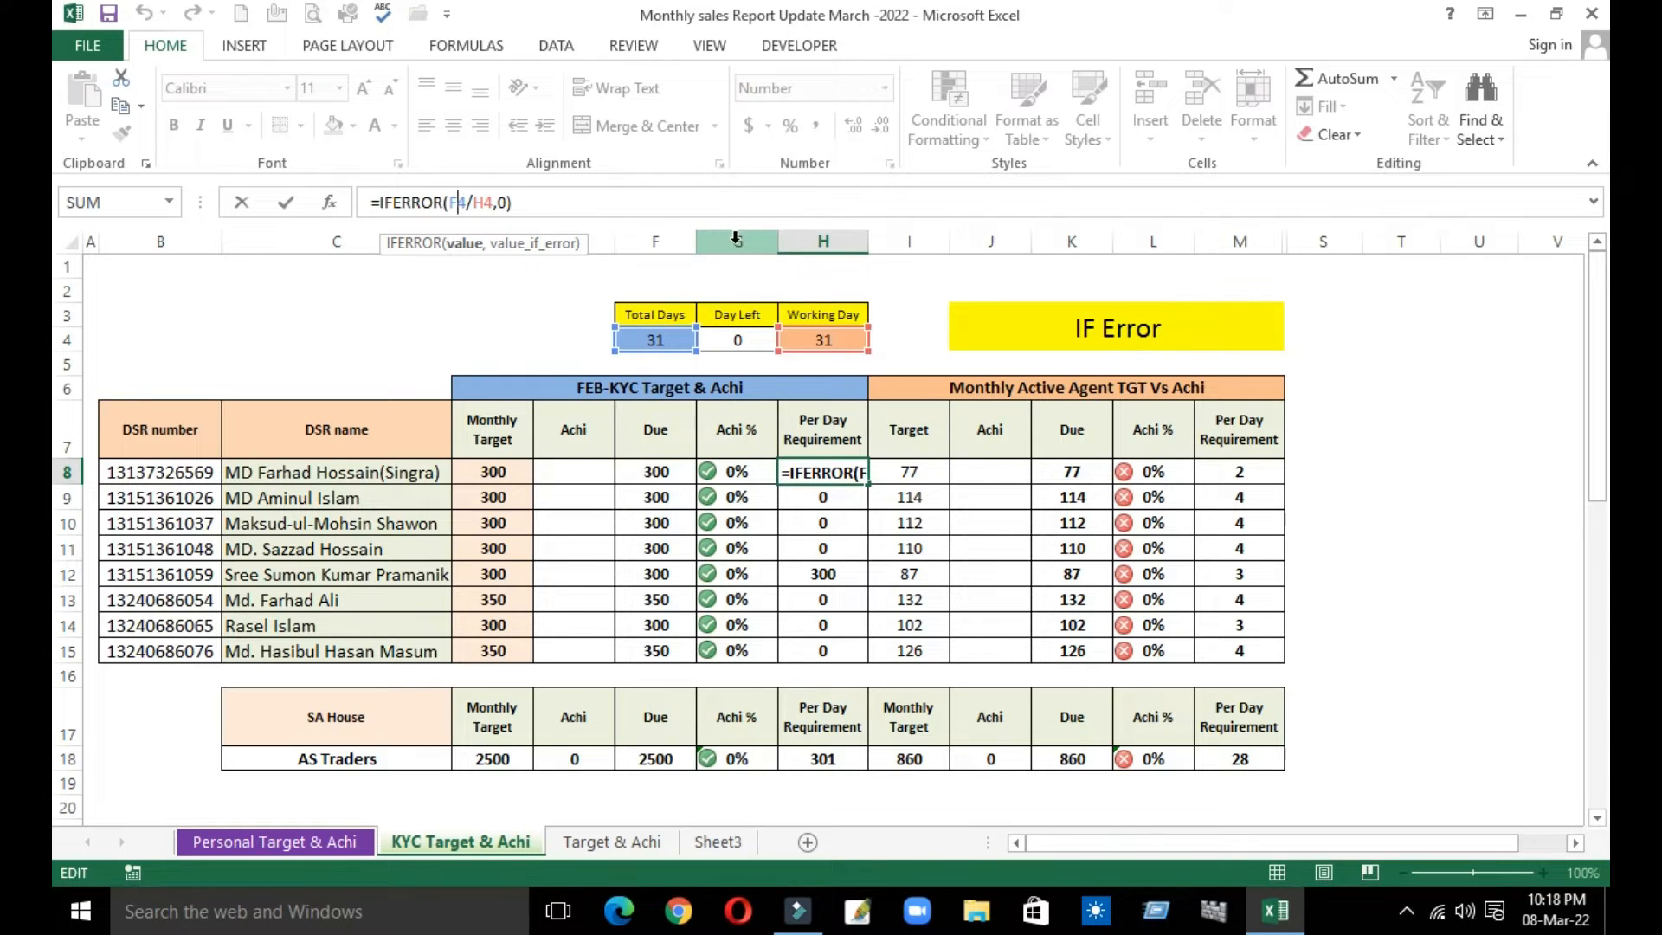
text($4/H)
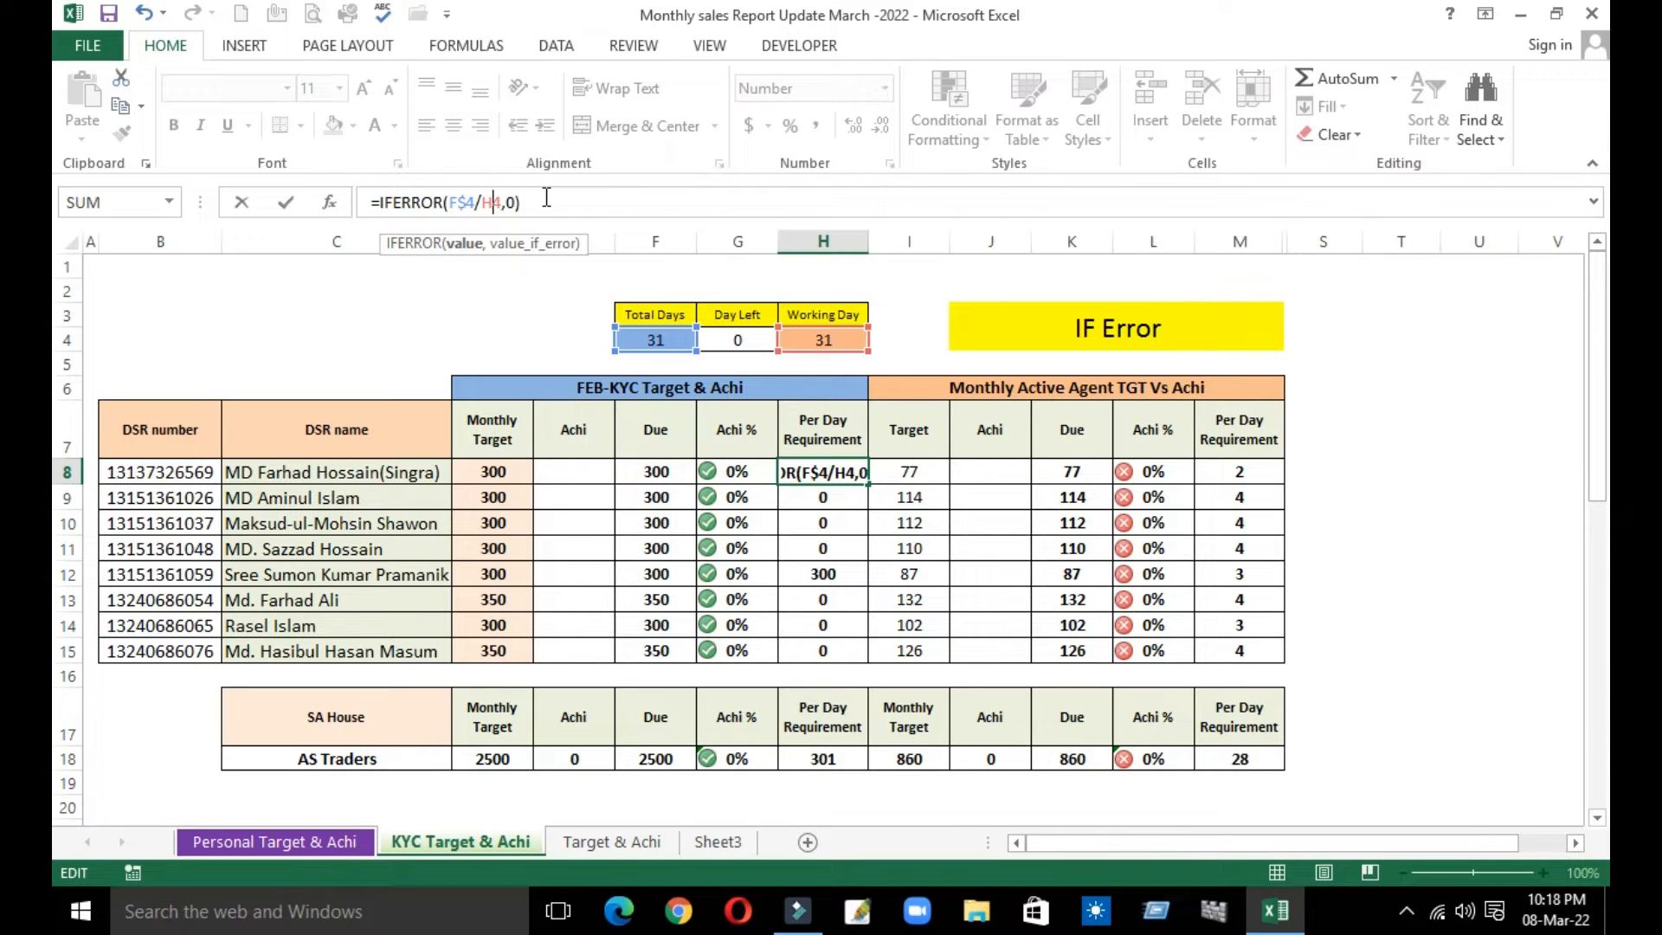
text($)
key(Return)
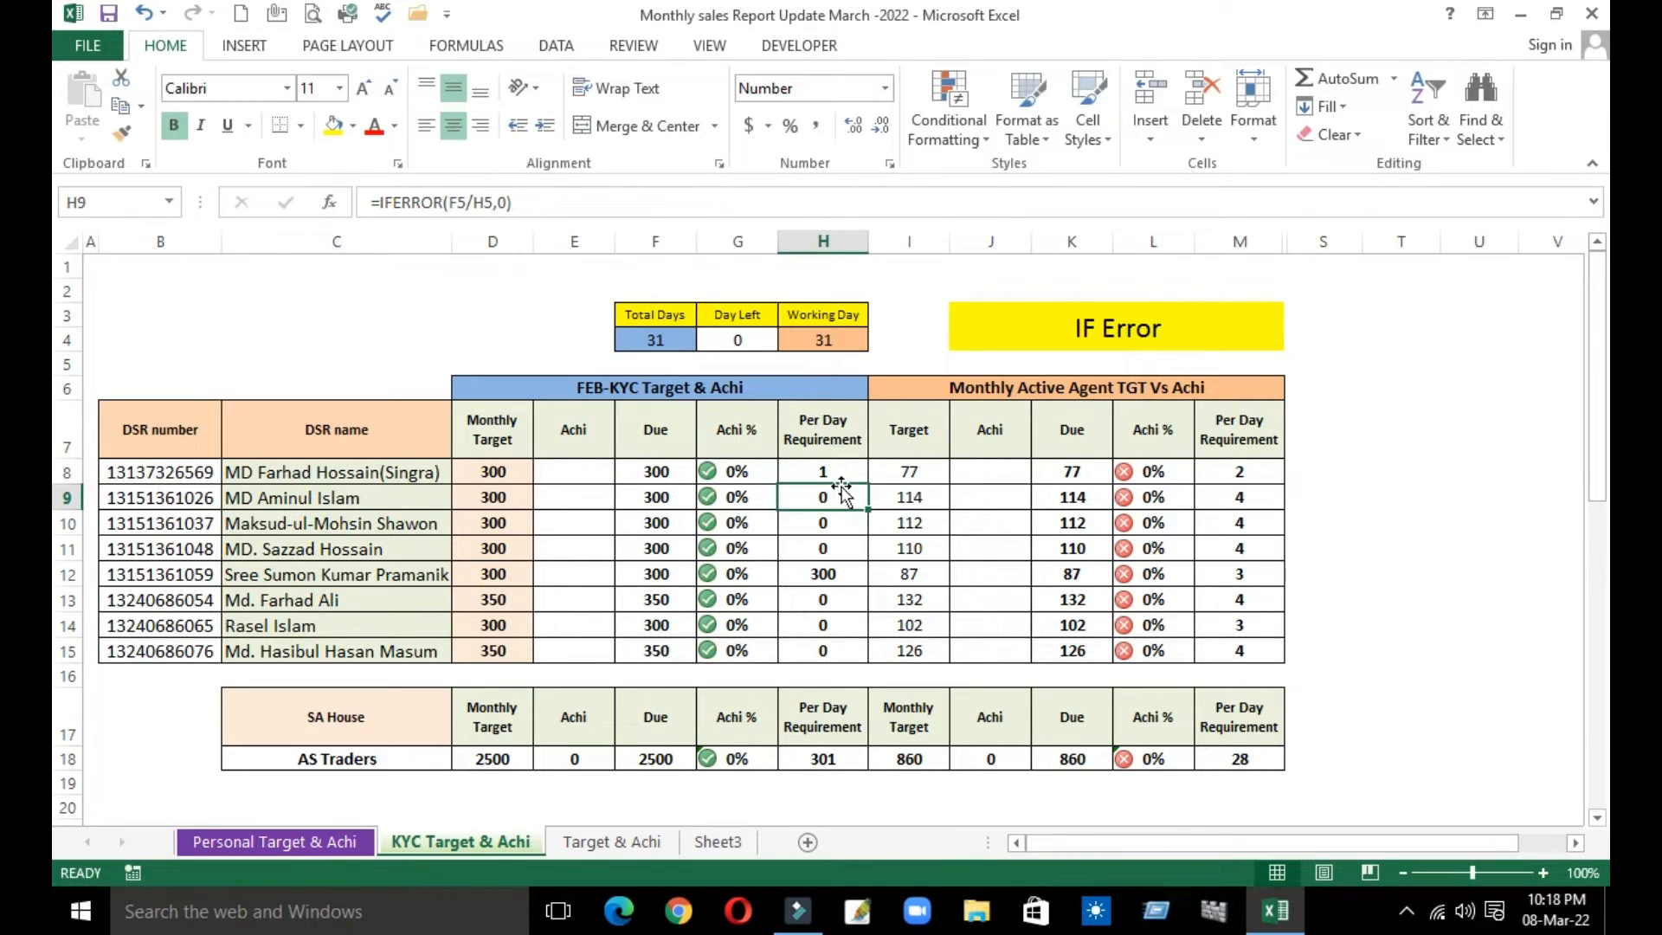
click(833, 473)
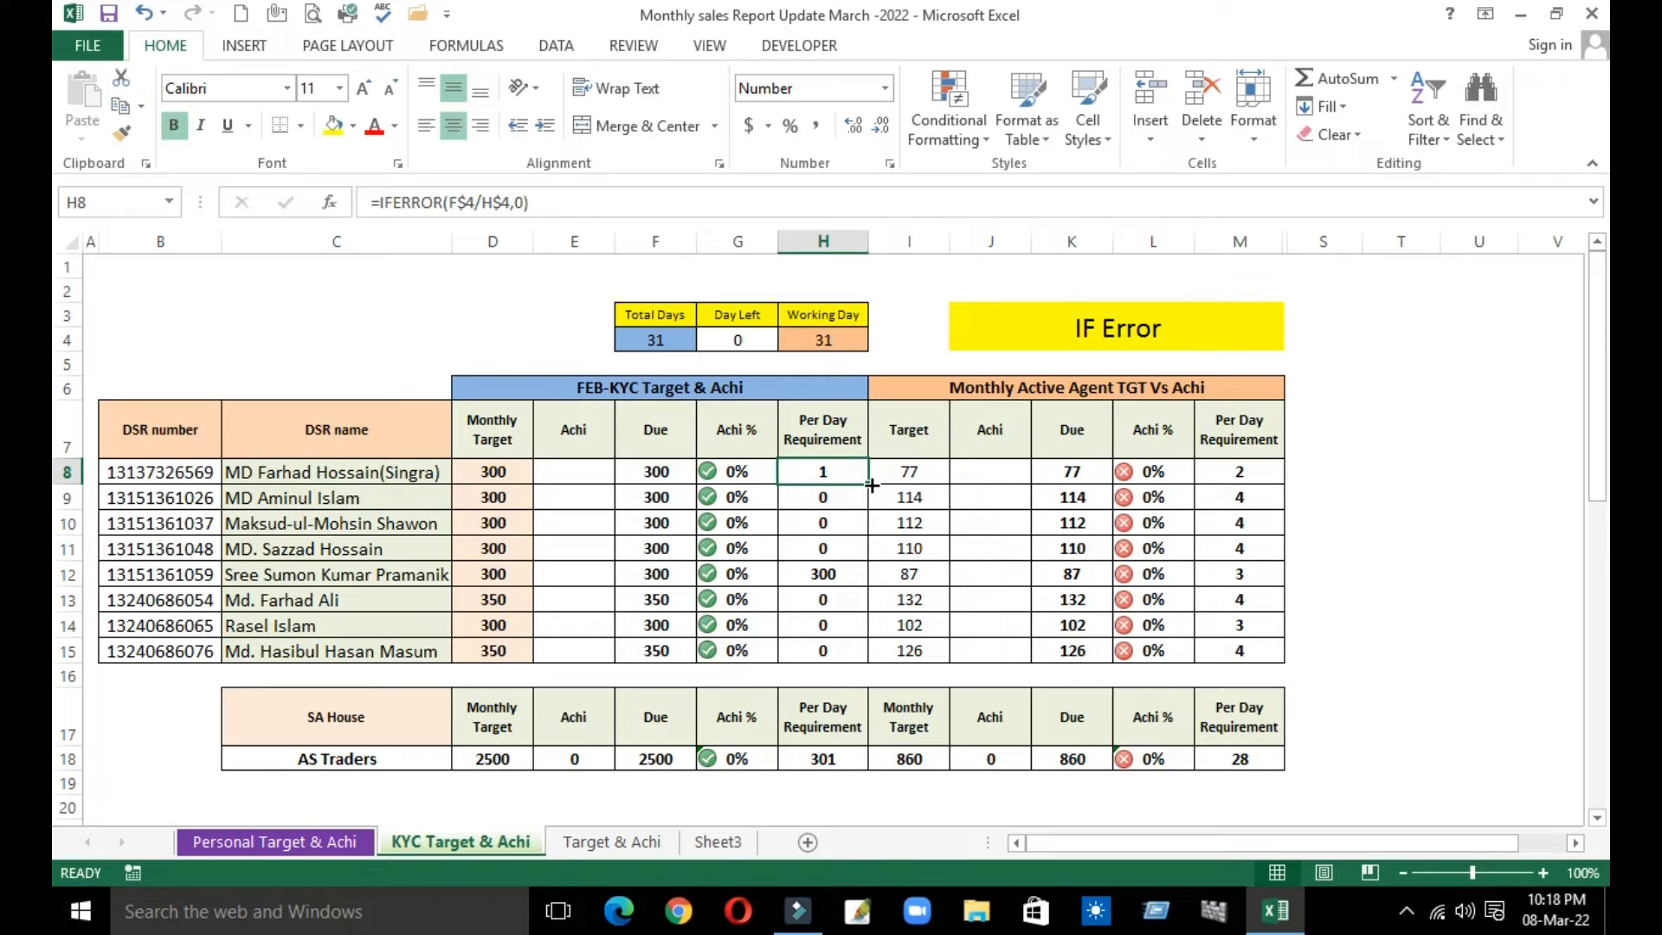
double_click(871, 486)
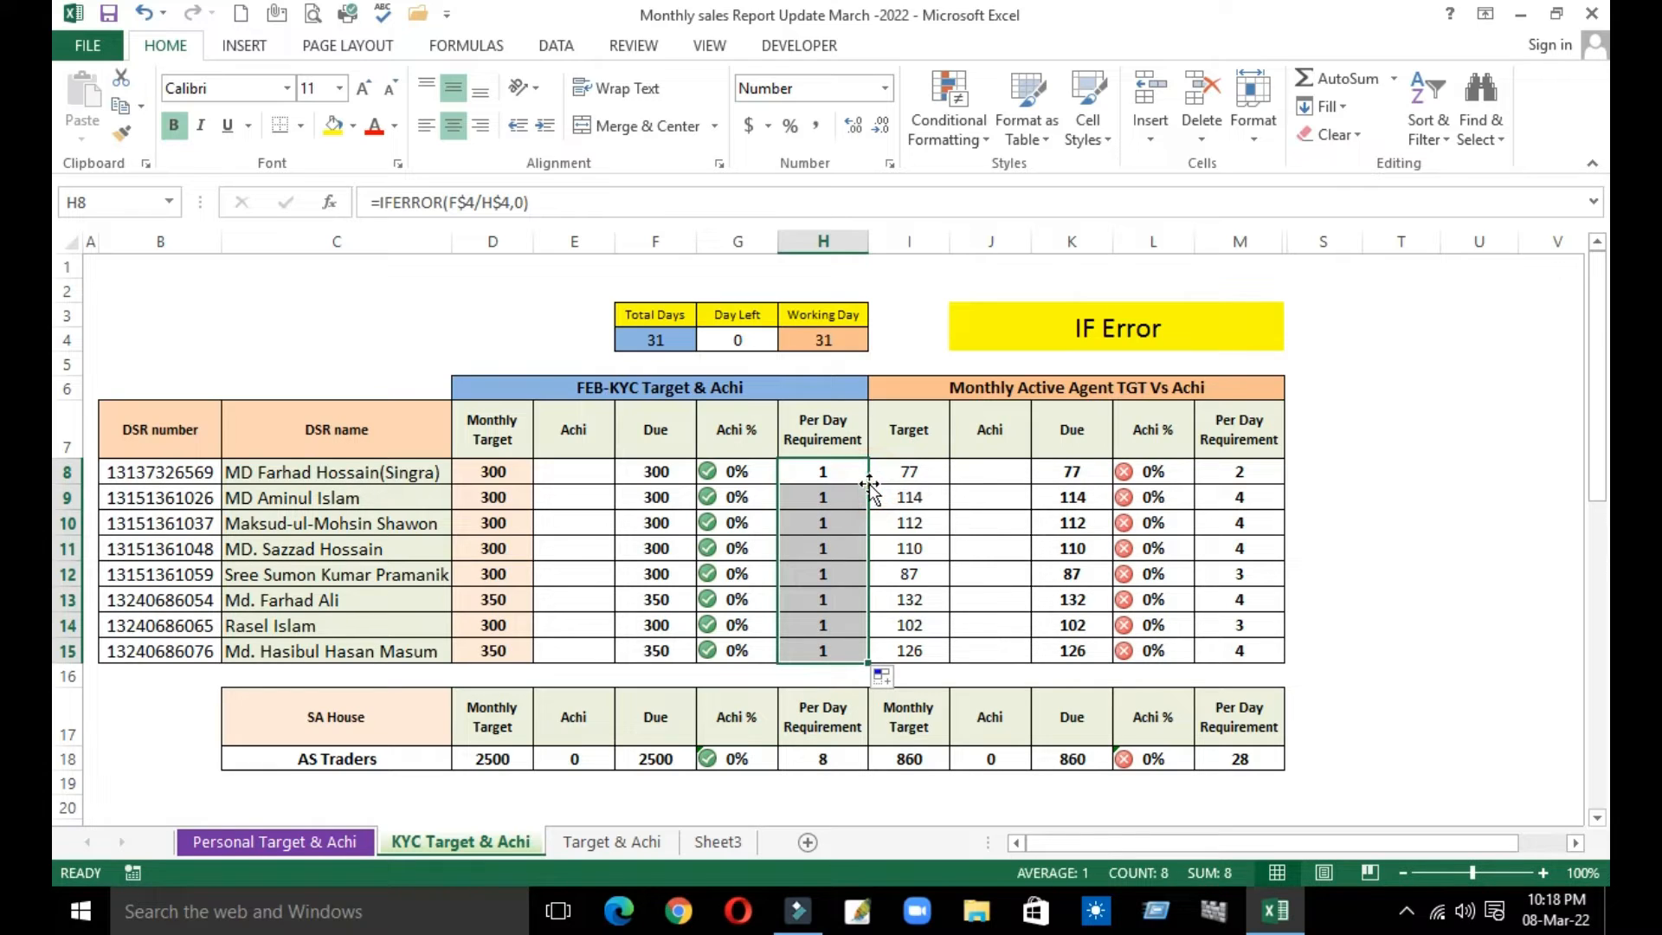
Check the row-locked formulas in each Per Day Requirement cell from H8 to H15, and select the first FEB-KYC Achi cell, E8.
click(823, 478)
click(827, 502)
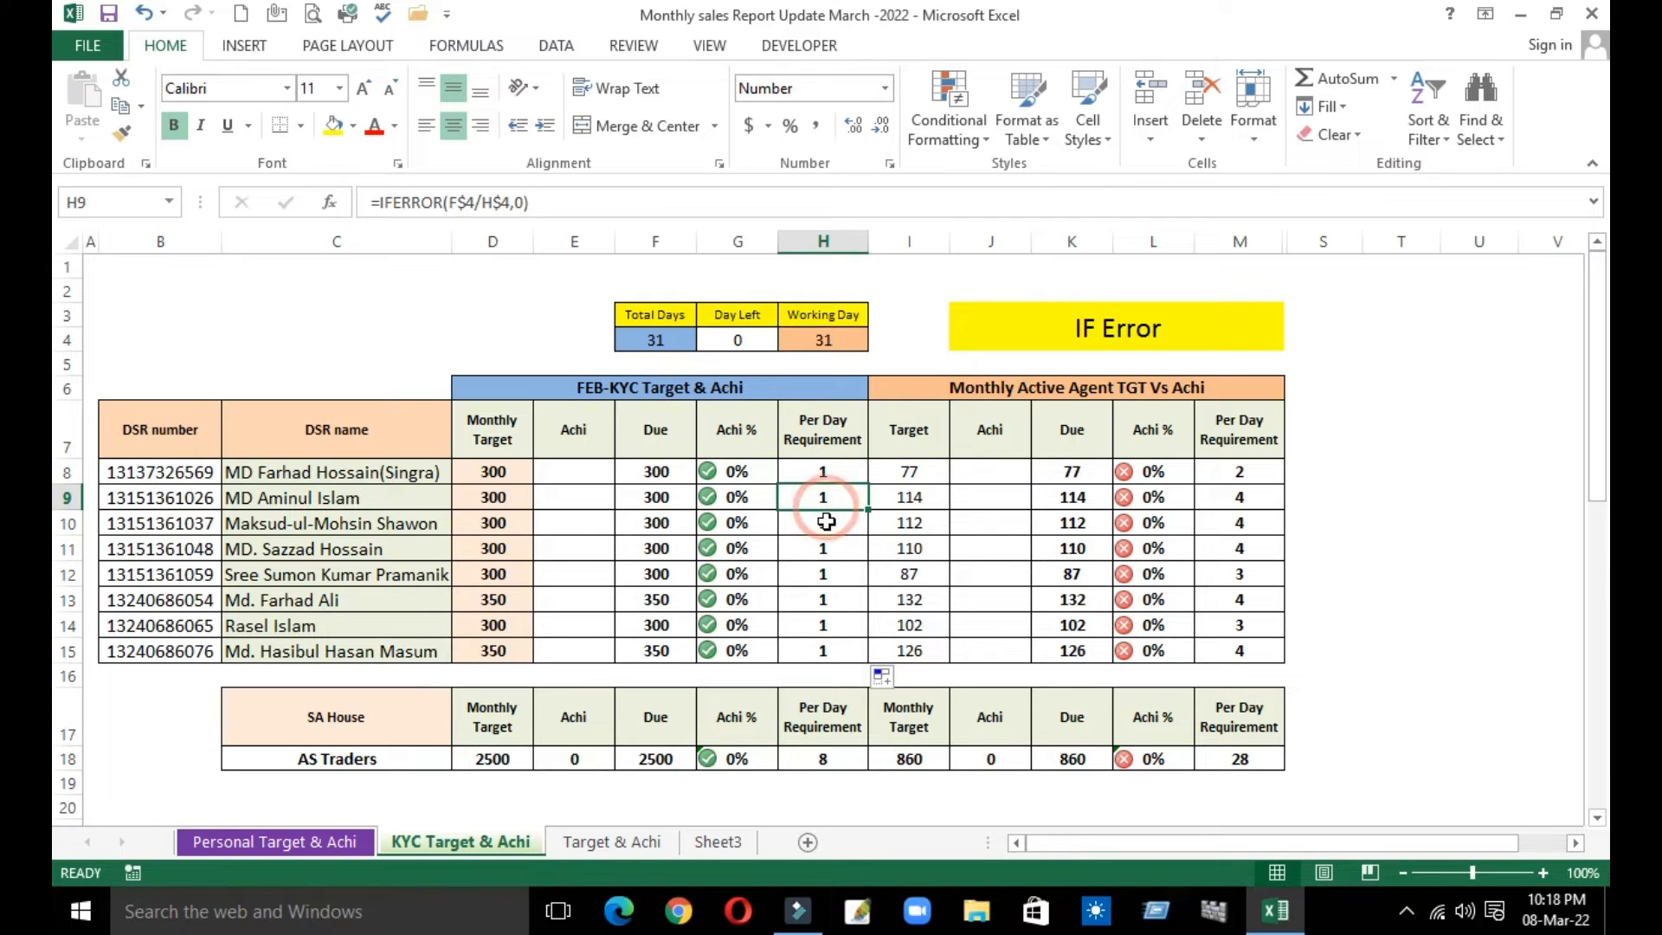
click(827, 522)
click(827, 550)
click(825, 574)
click(824, 599)
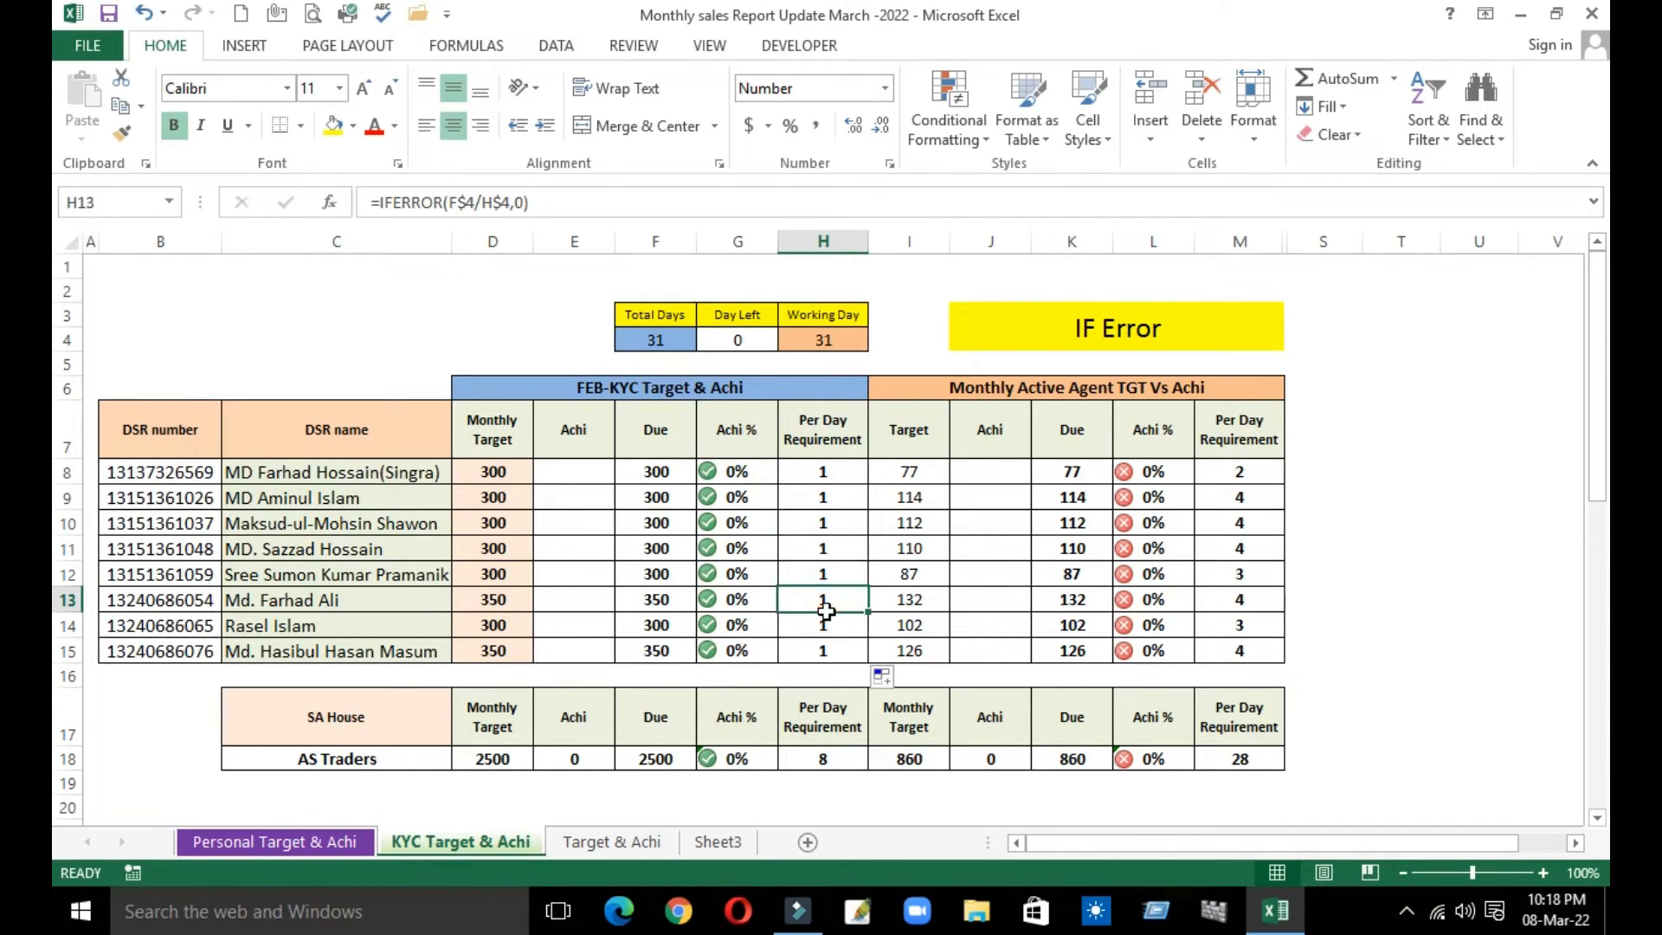
click(824, 625)
click(823, 651)
click(823, 599)
click(772, 342)
click(580, 472)
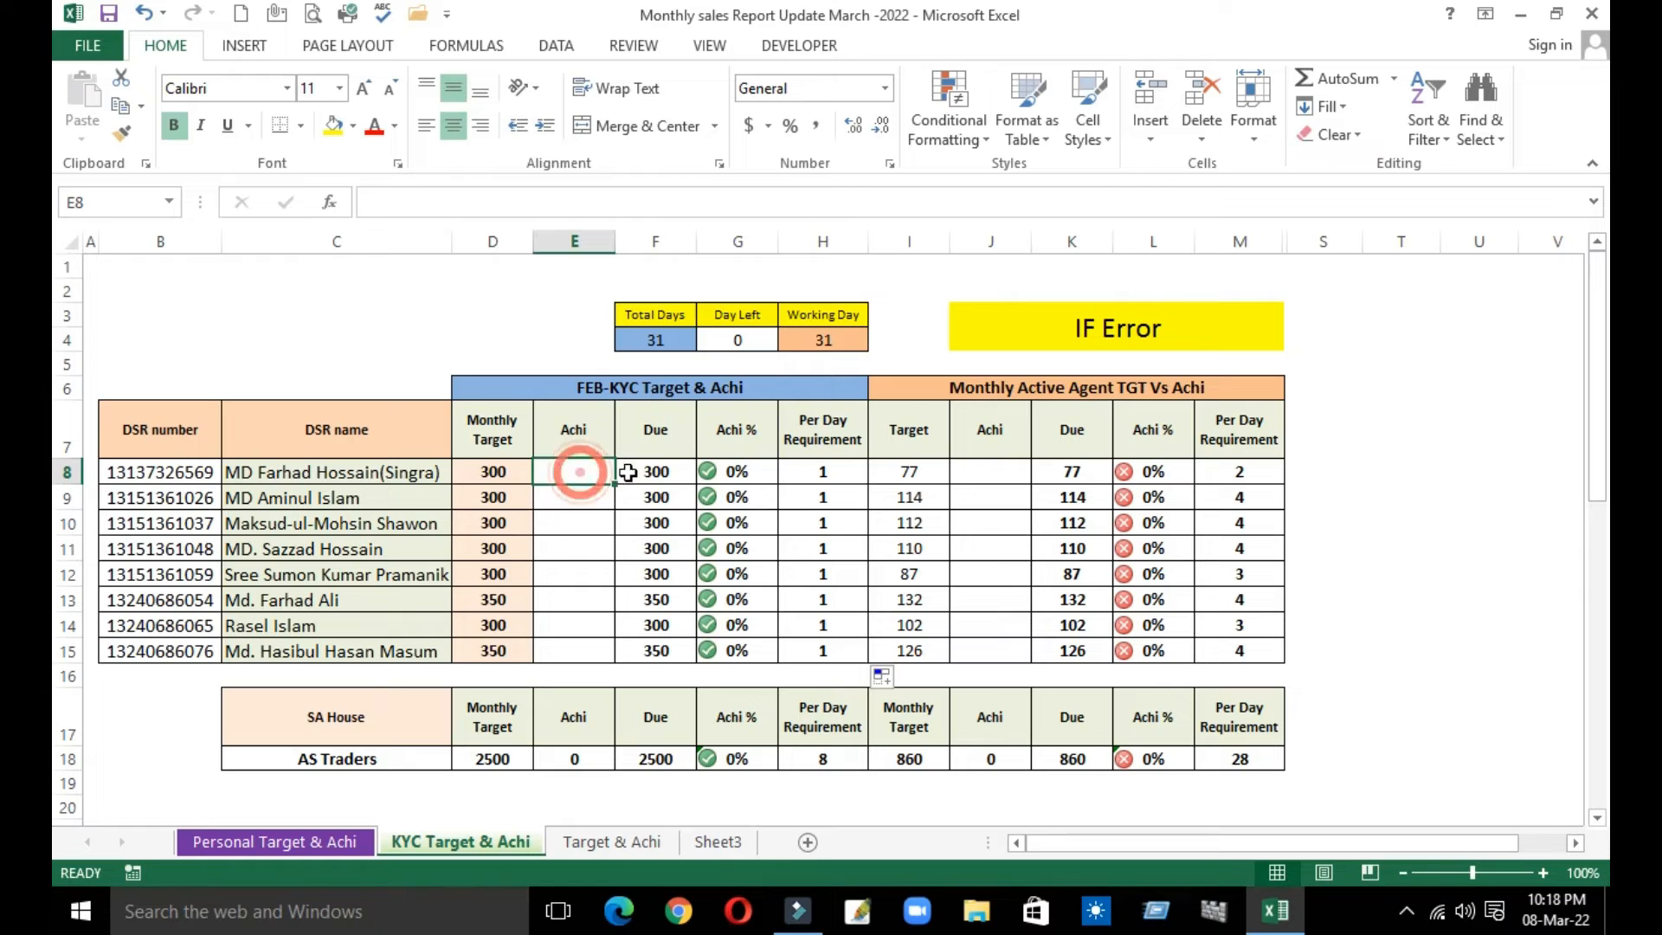
Set Day Left in G4 to 5.
click(731, 342)
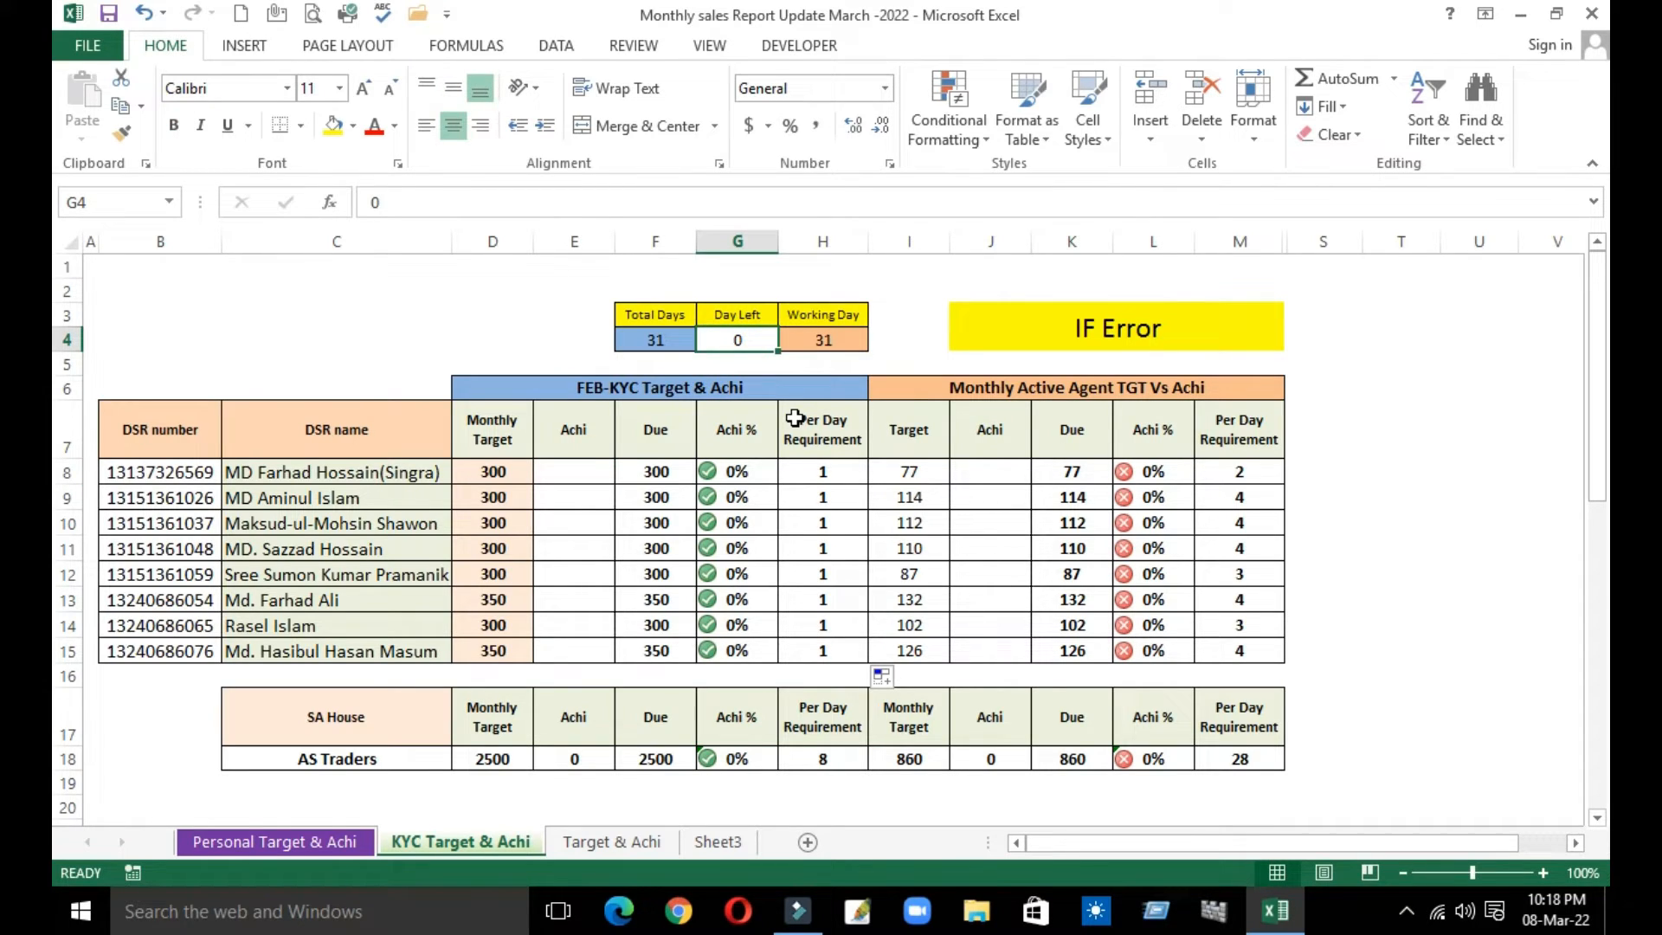
text(5)
key(Return)
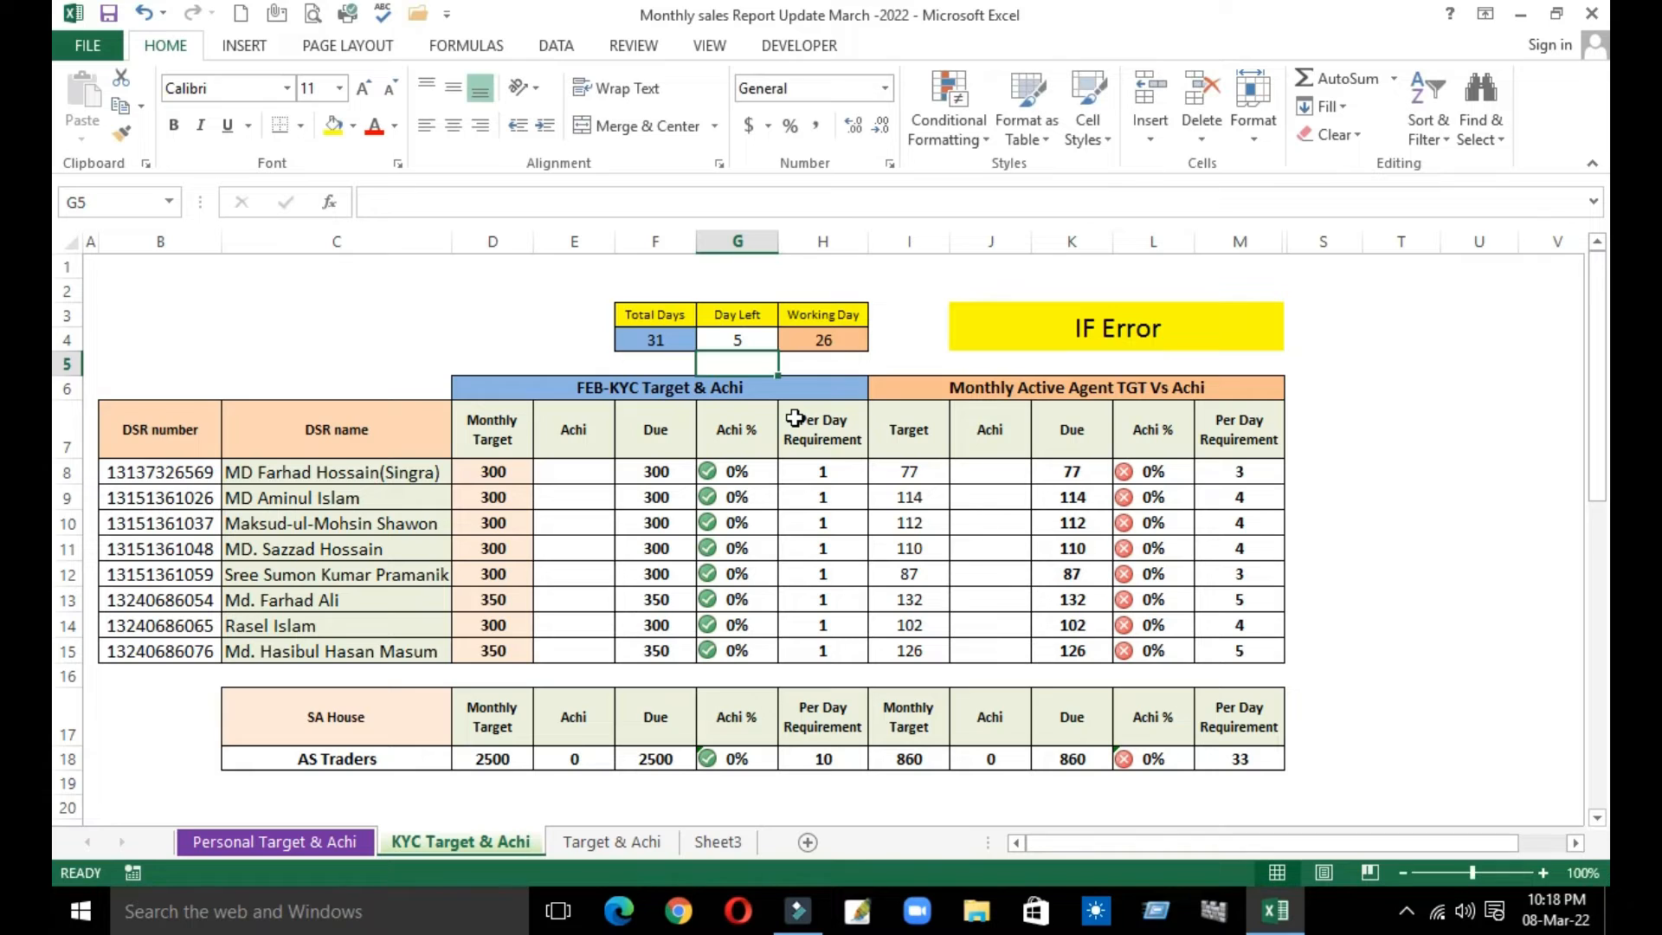
Enter FEB-KYC Achi values of 50 in E8 and 40 in E9.
click(594, 481)
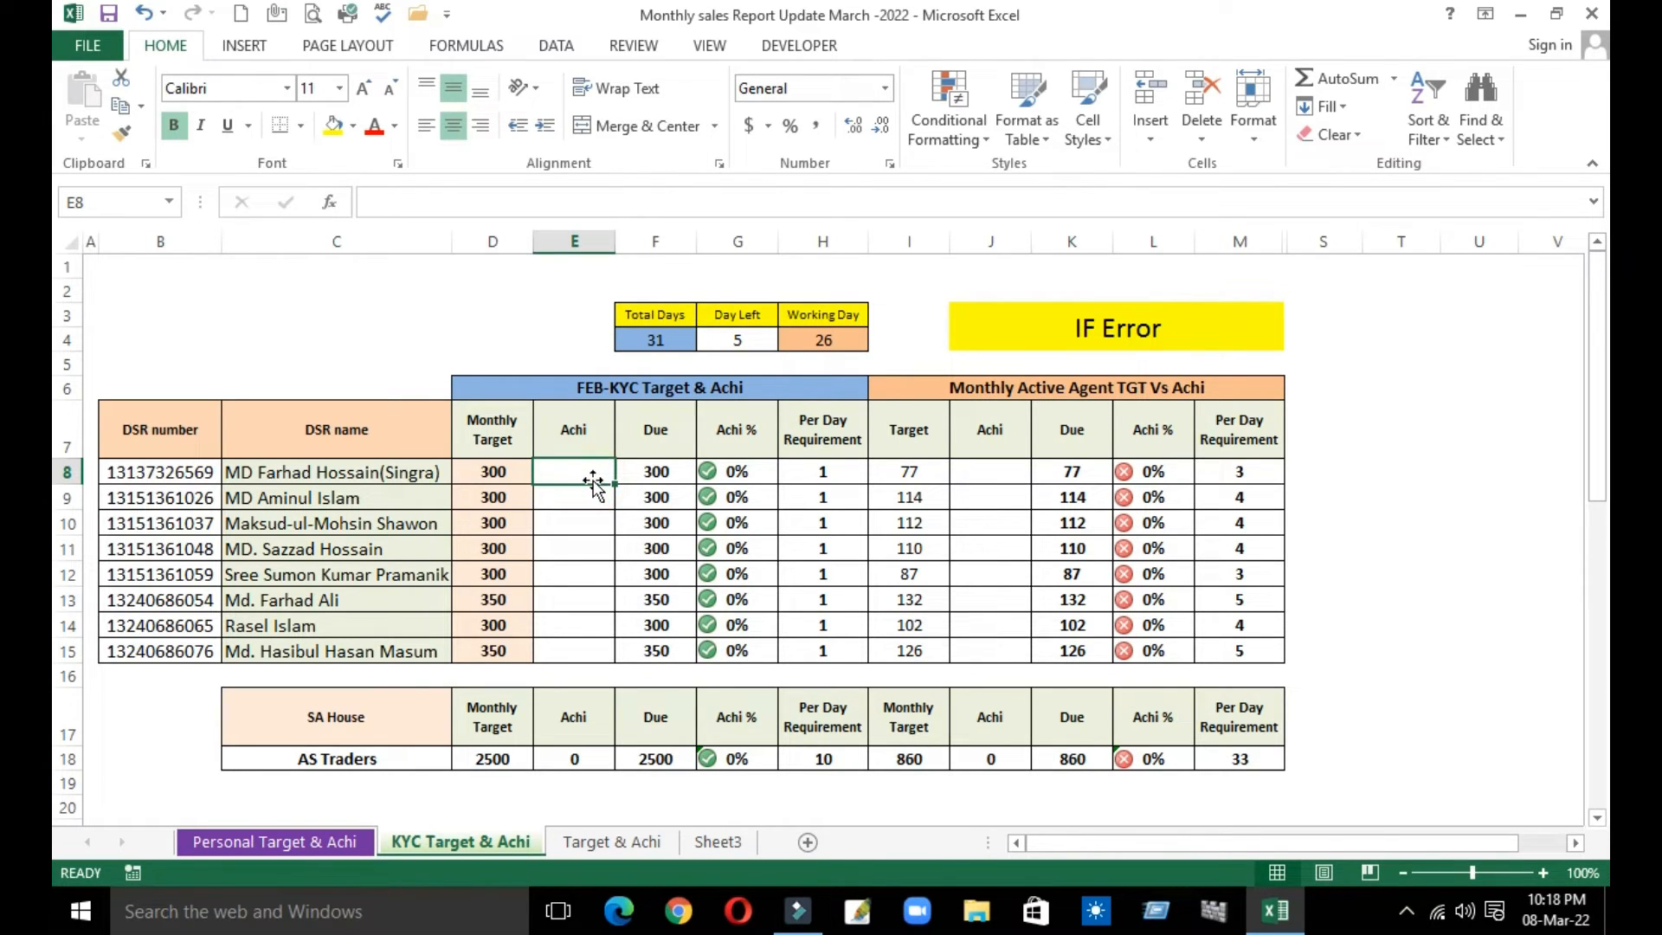
text(50)
key(Return)
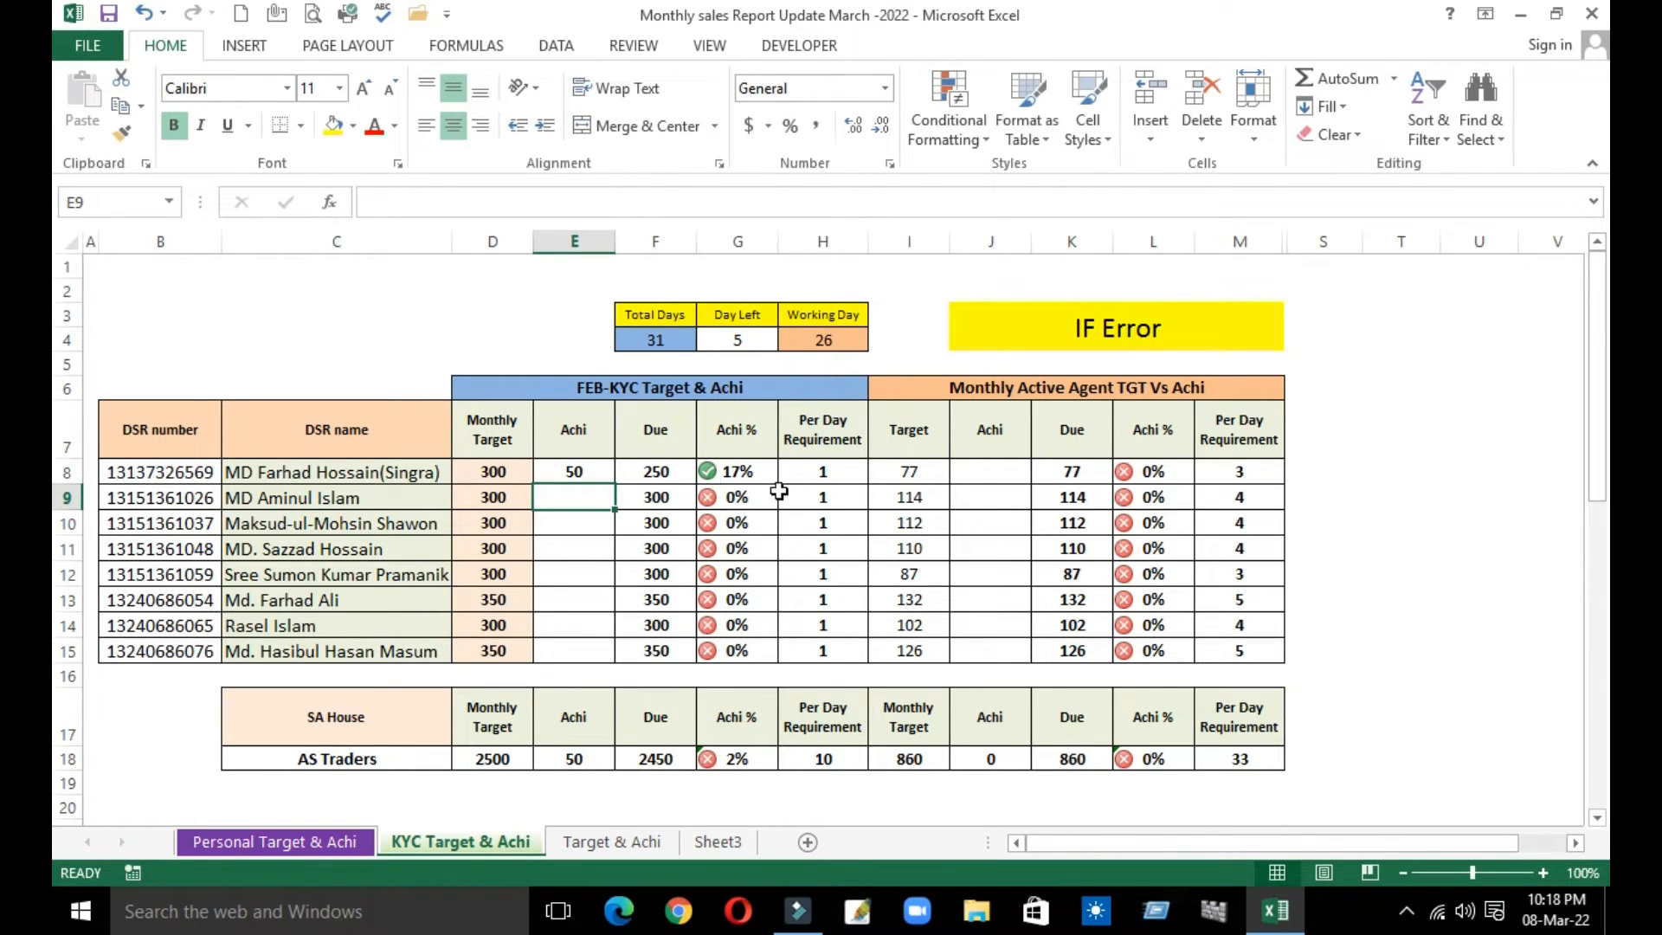
text(40)
key(Return)
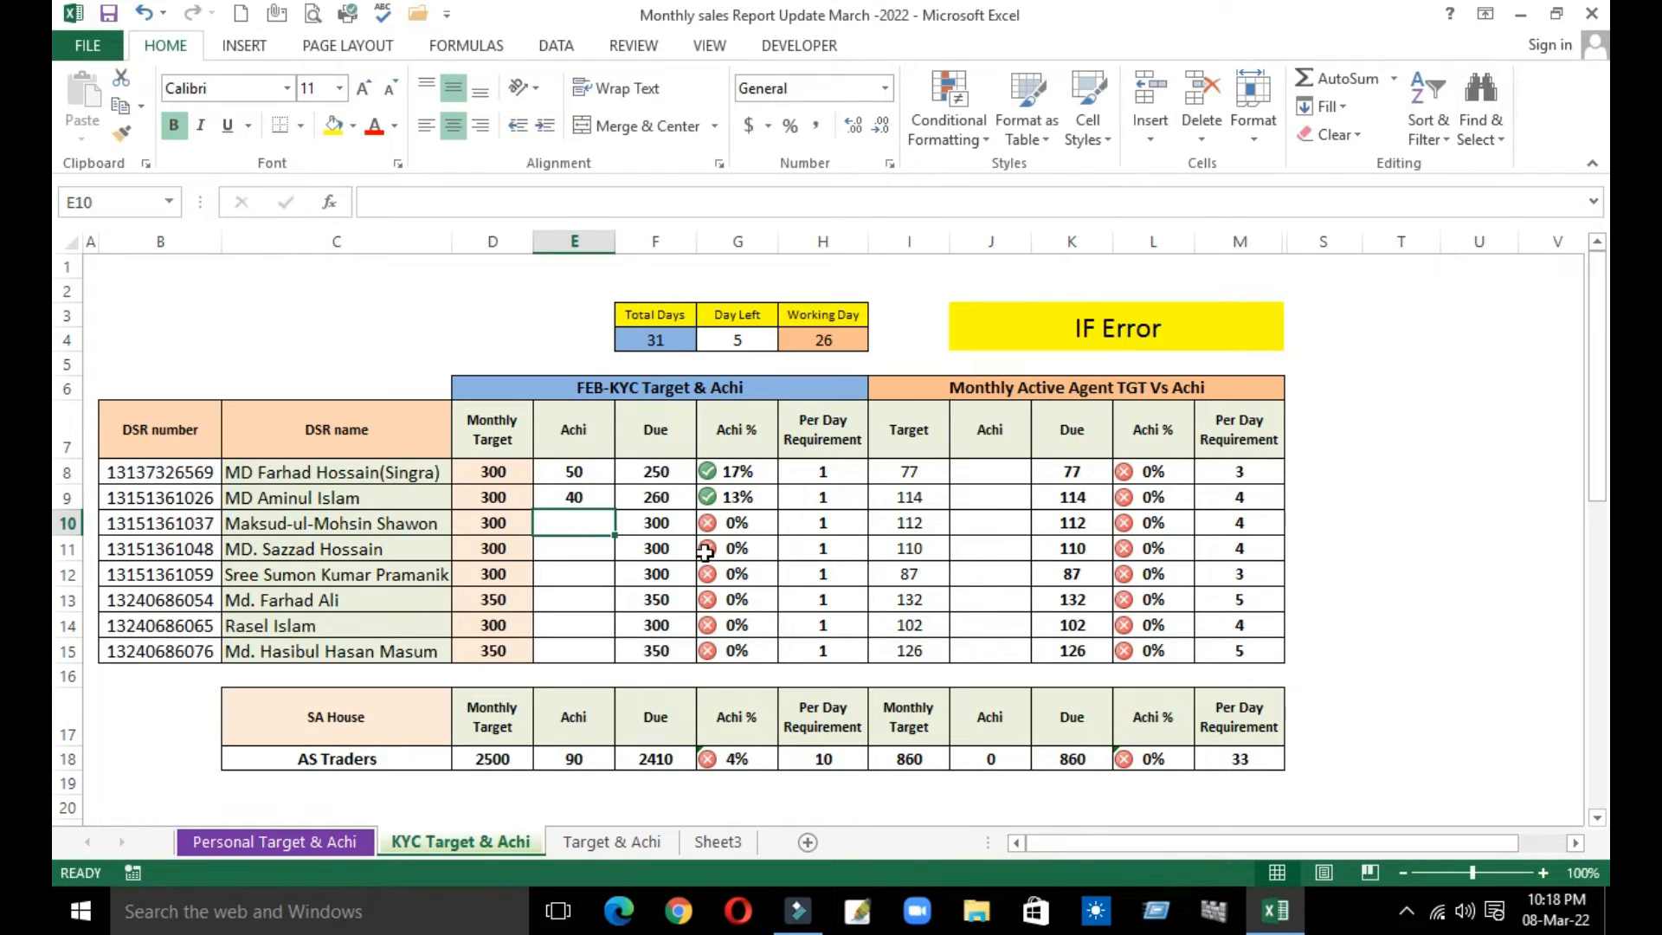
Check the row-locked Per Day Requirement formulas in H8 and H12 against the new Achi values.
click(832, 476)
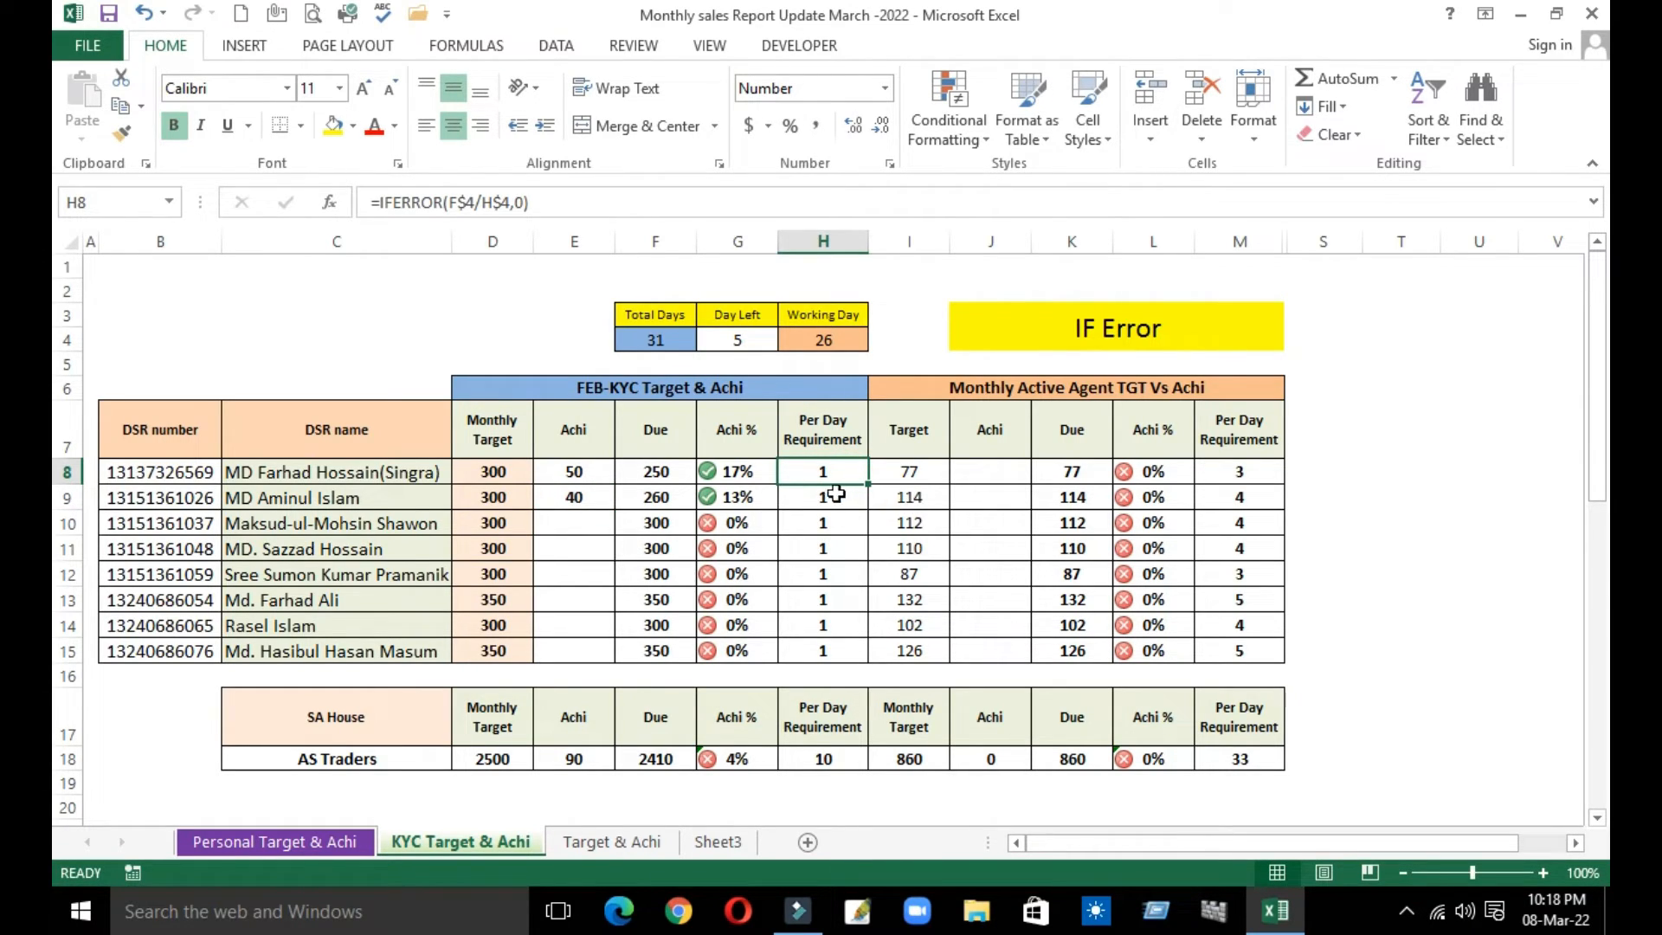
click(814, 572)
click(818, 472)
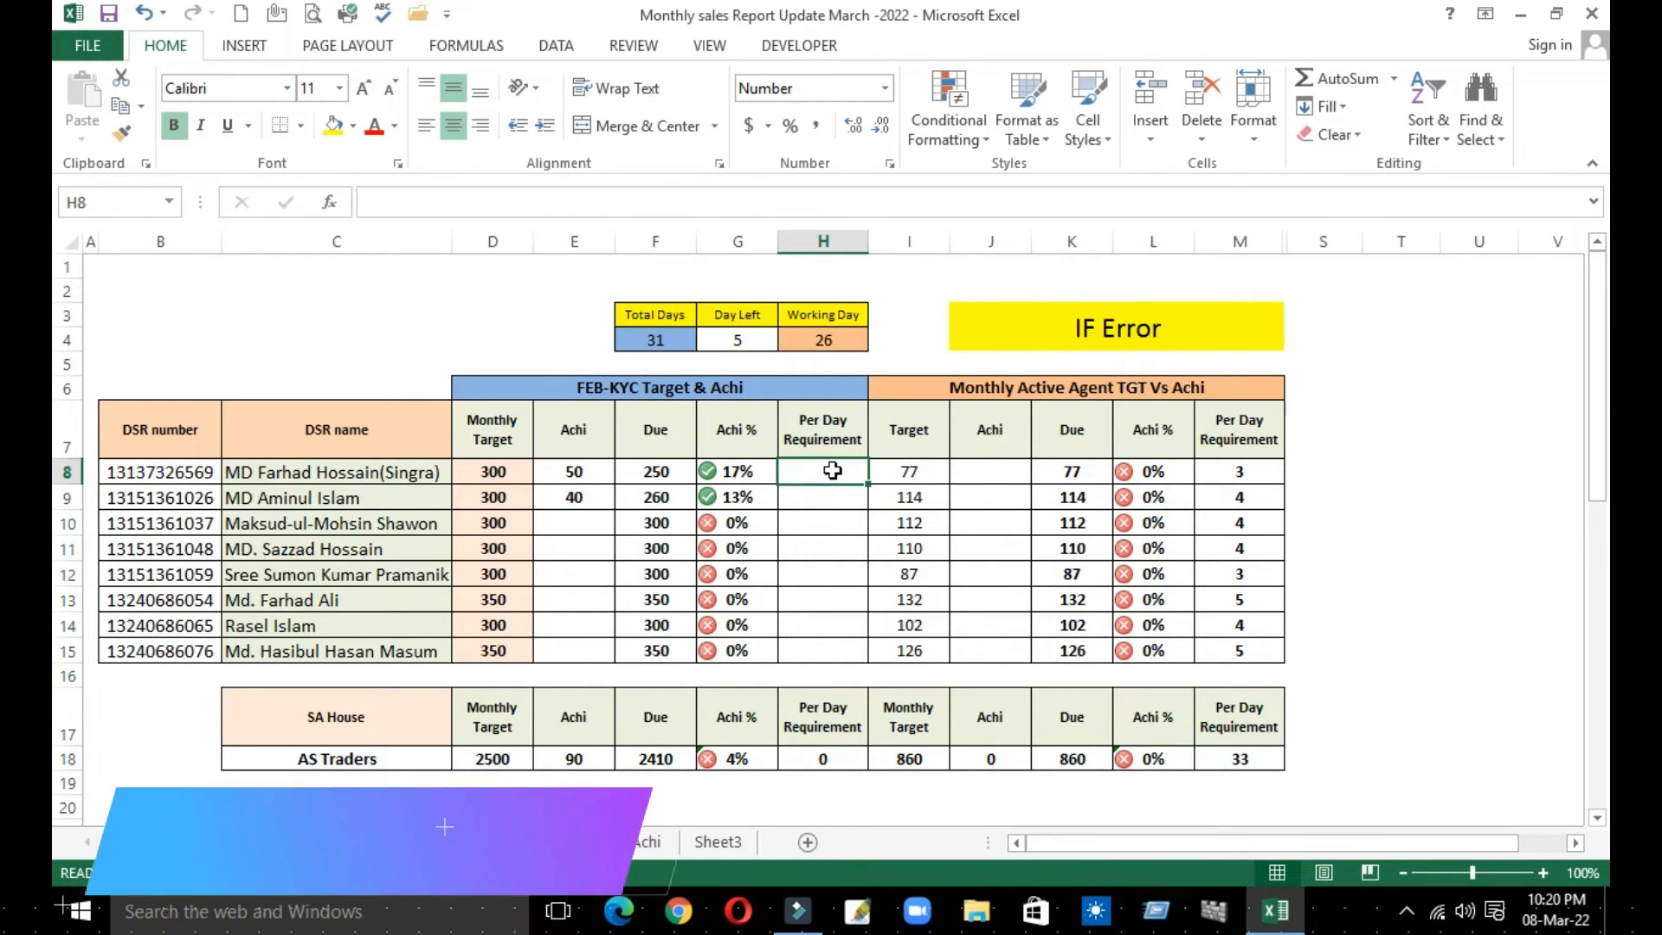
Write the formula =IFERROR(F8/H4,) in H8 to divide the Due amount by the Working Day value.
text(=)
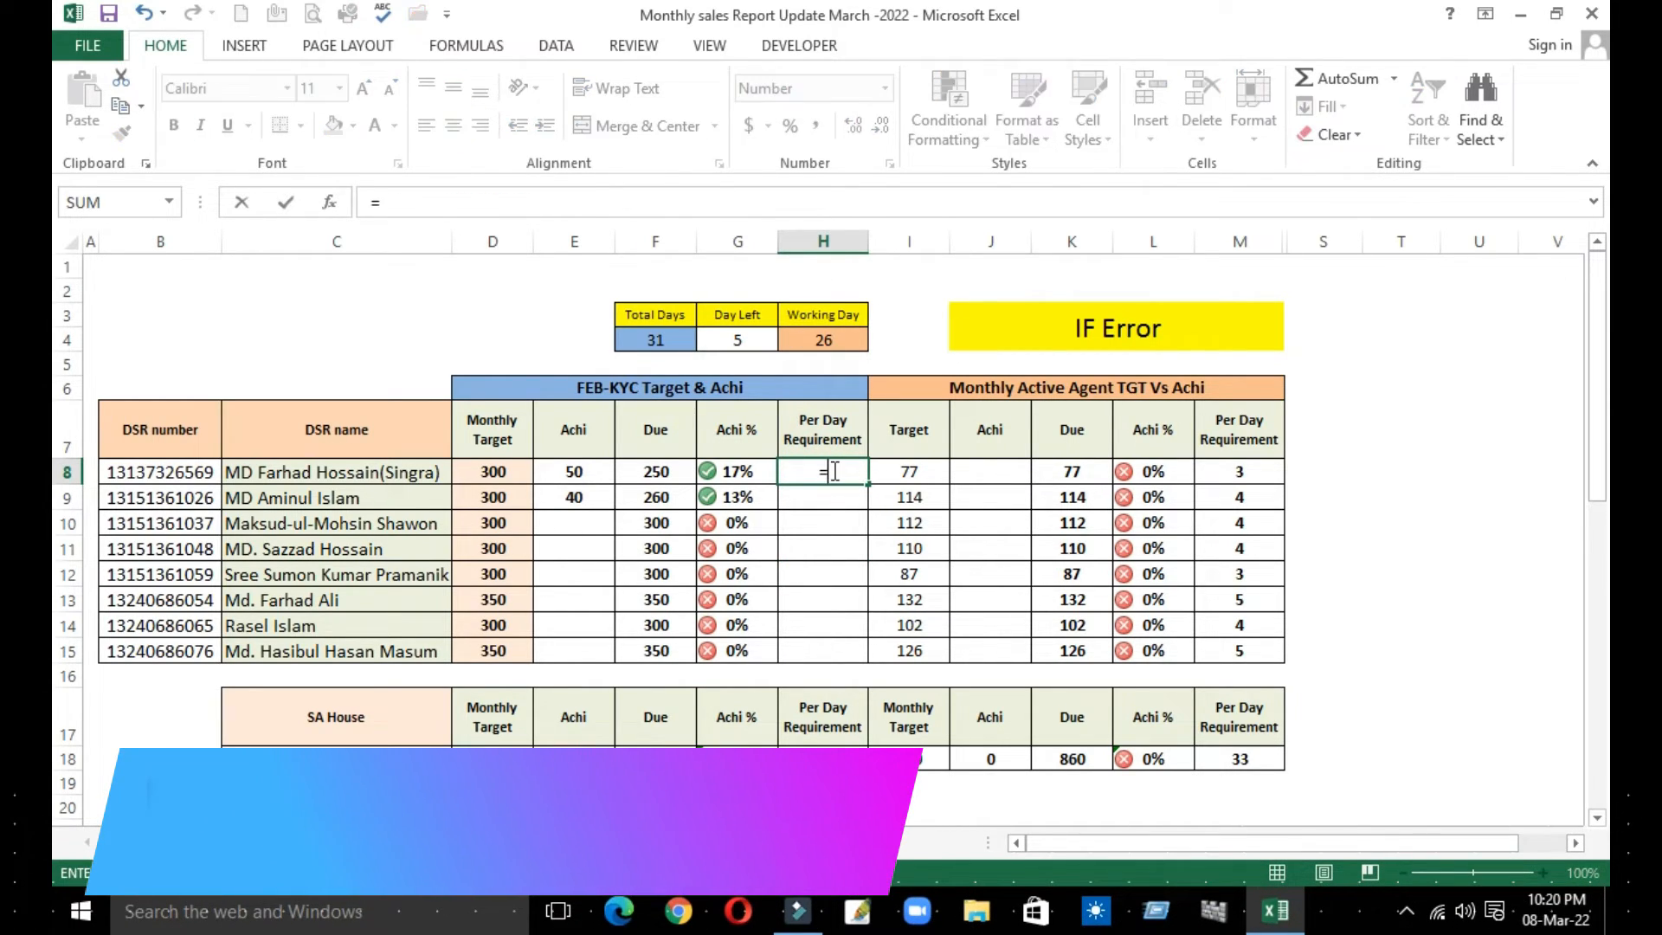
text(IF)
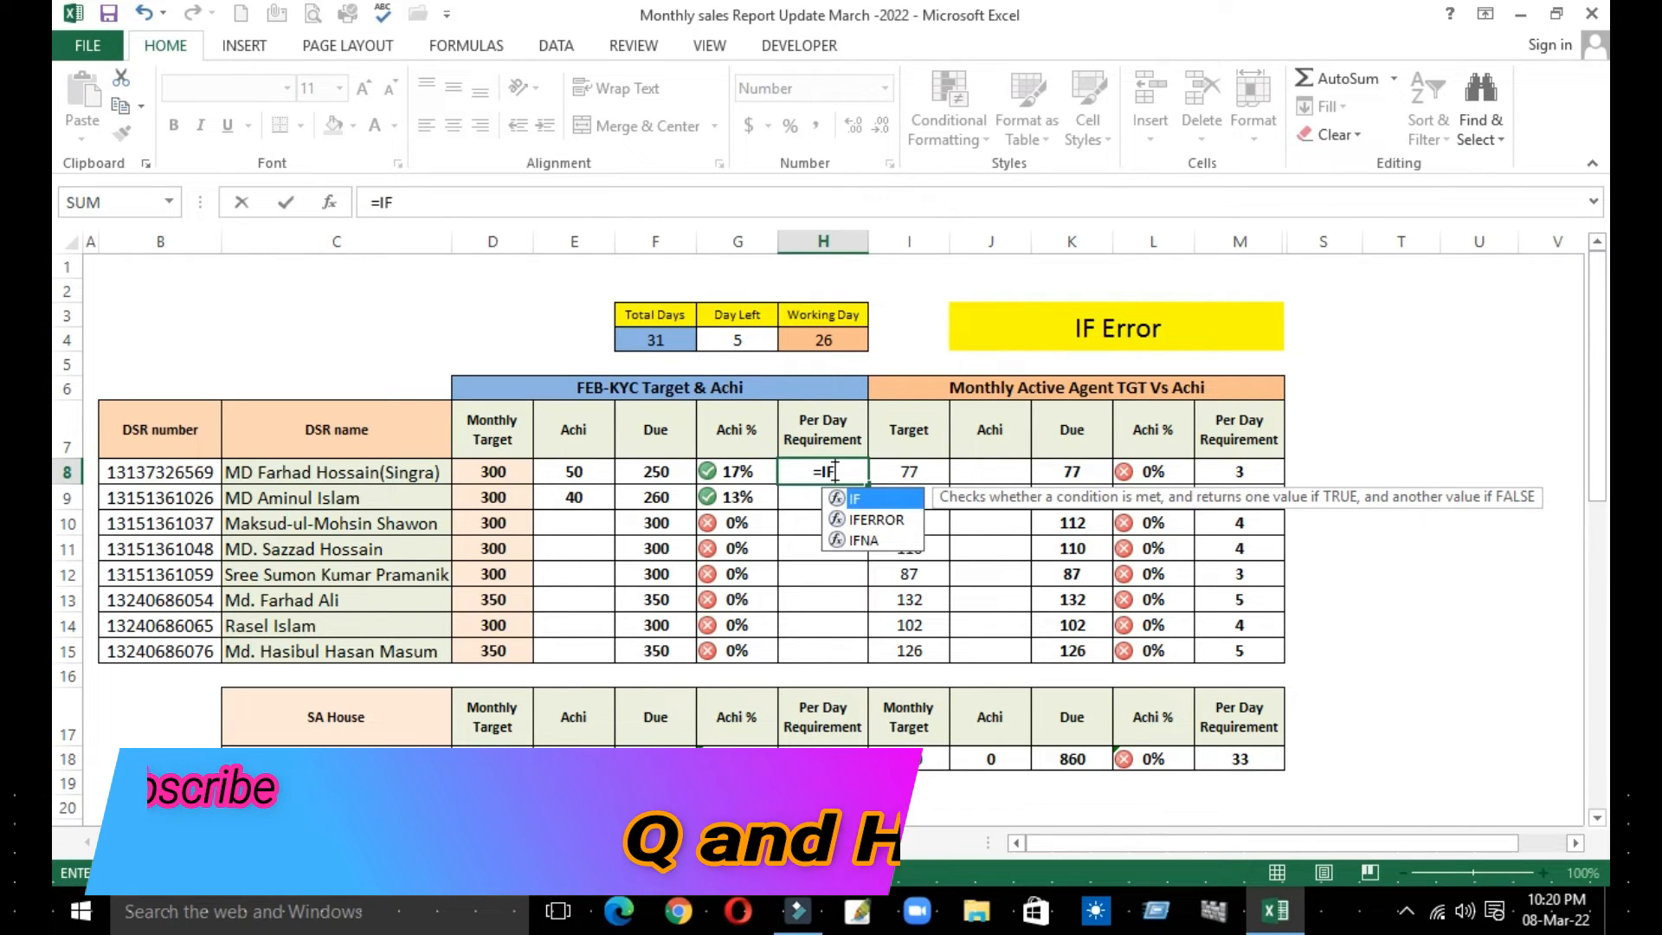
double_click(915, 520)
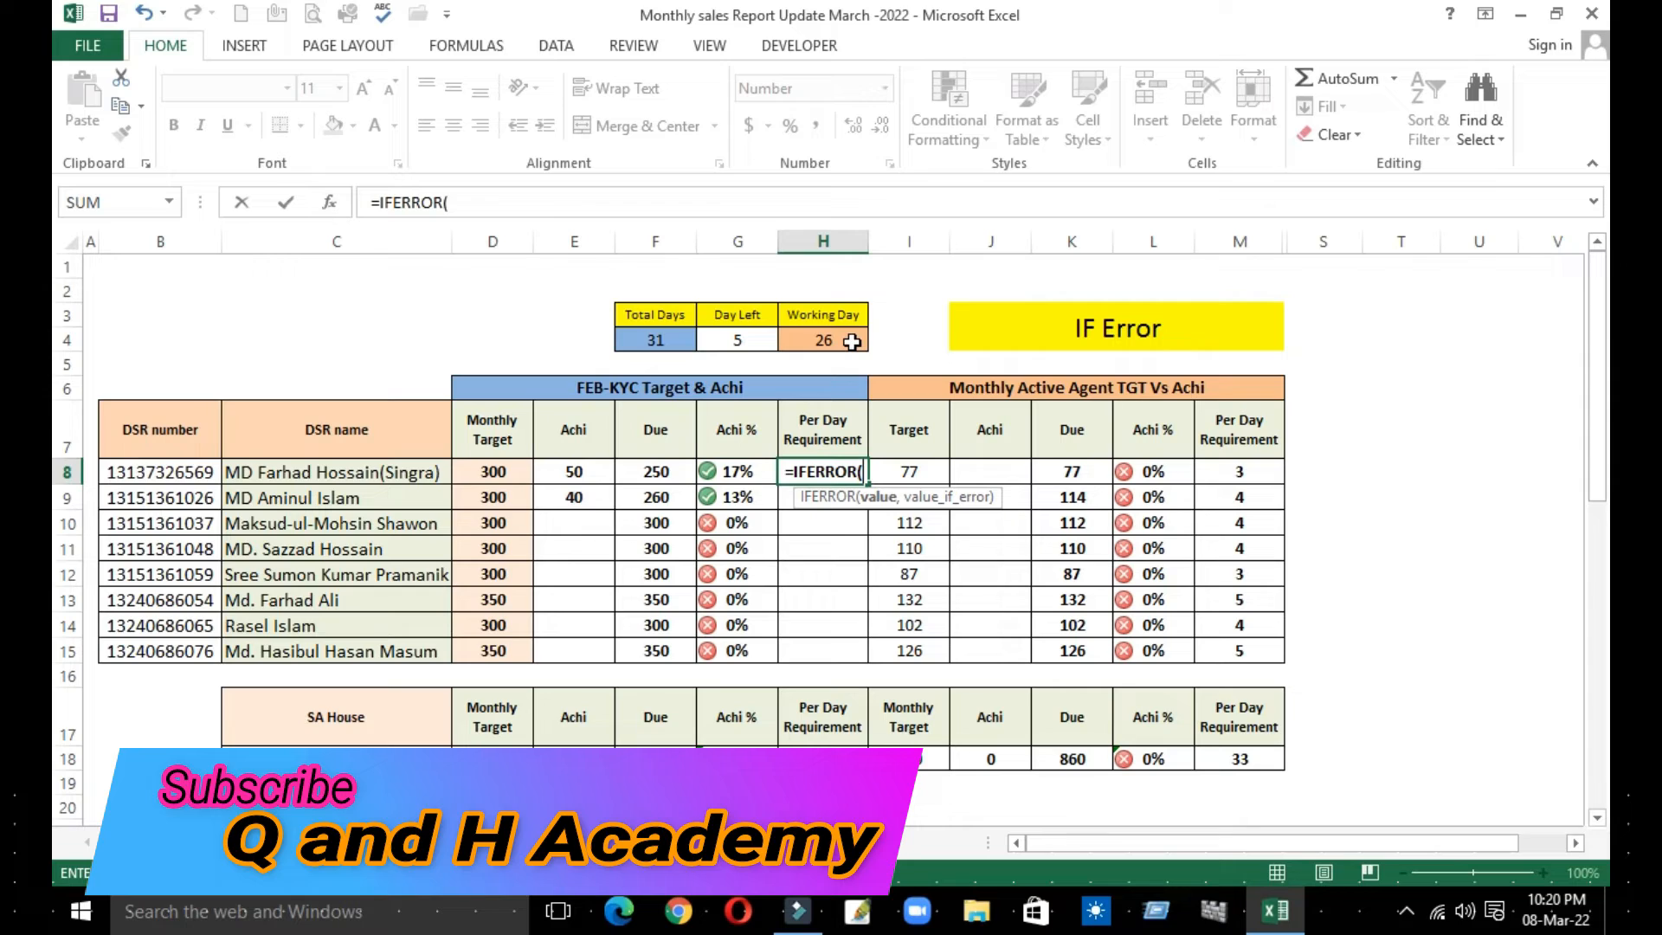
click(660, 474)
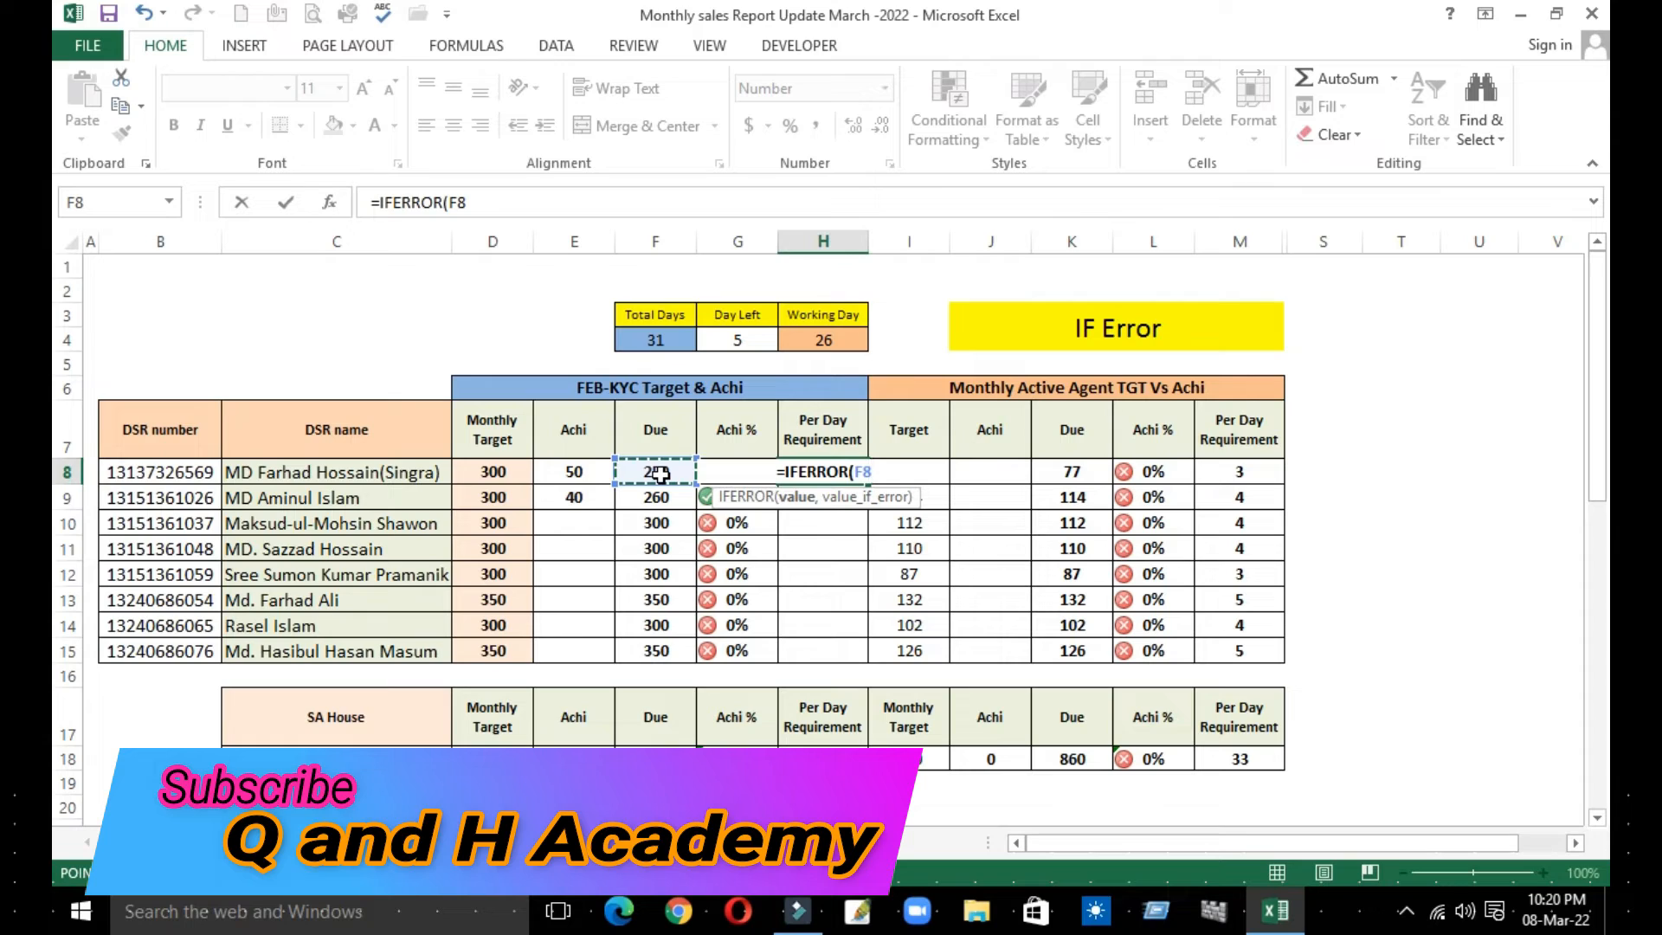
text(/)
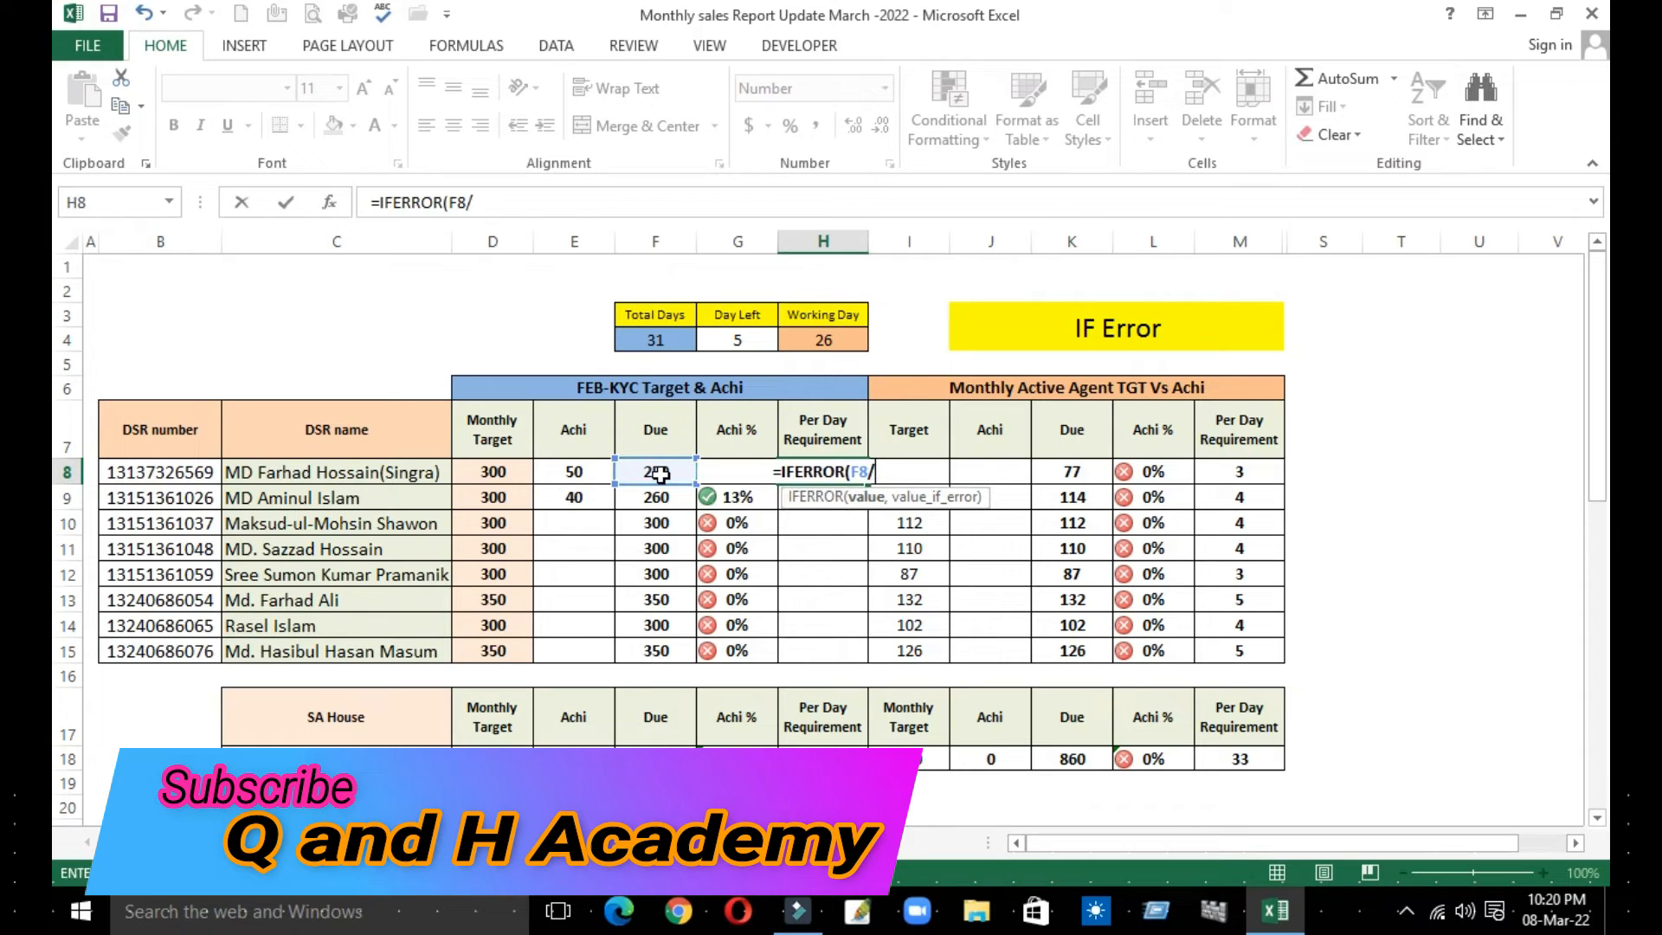
click(836, 340)
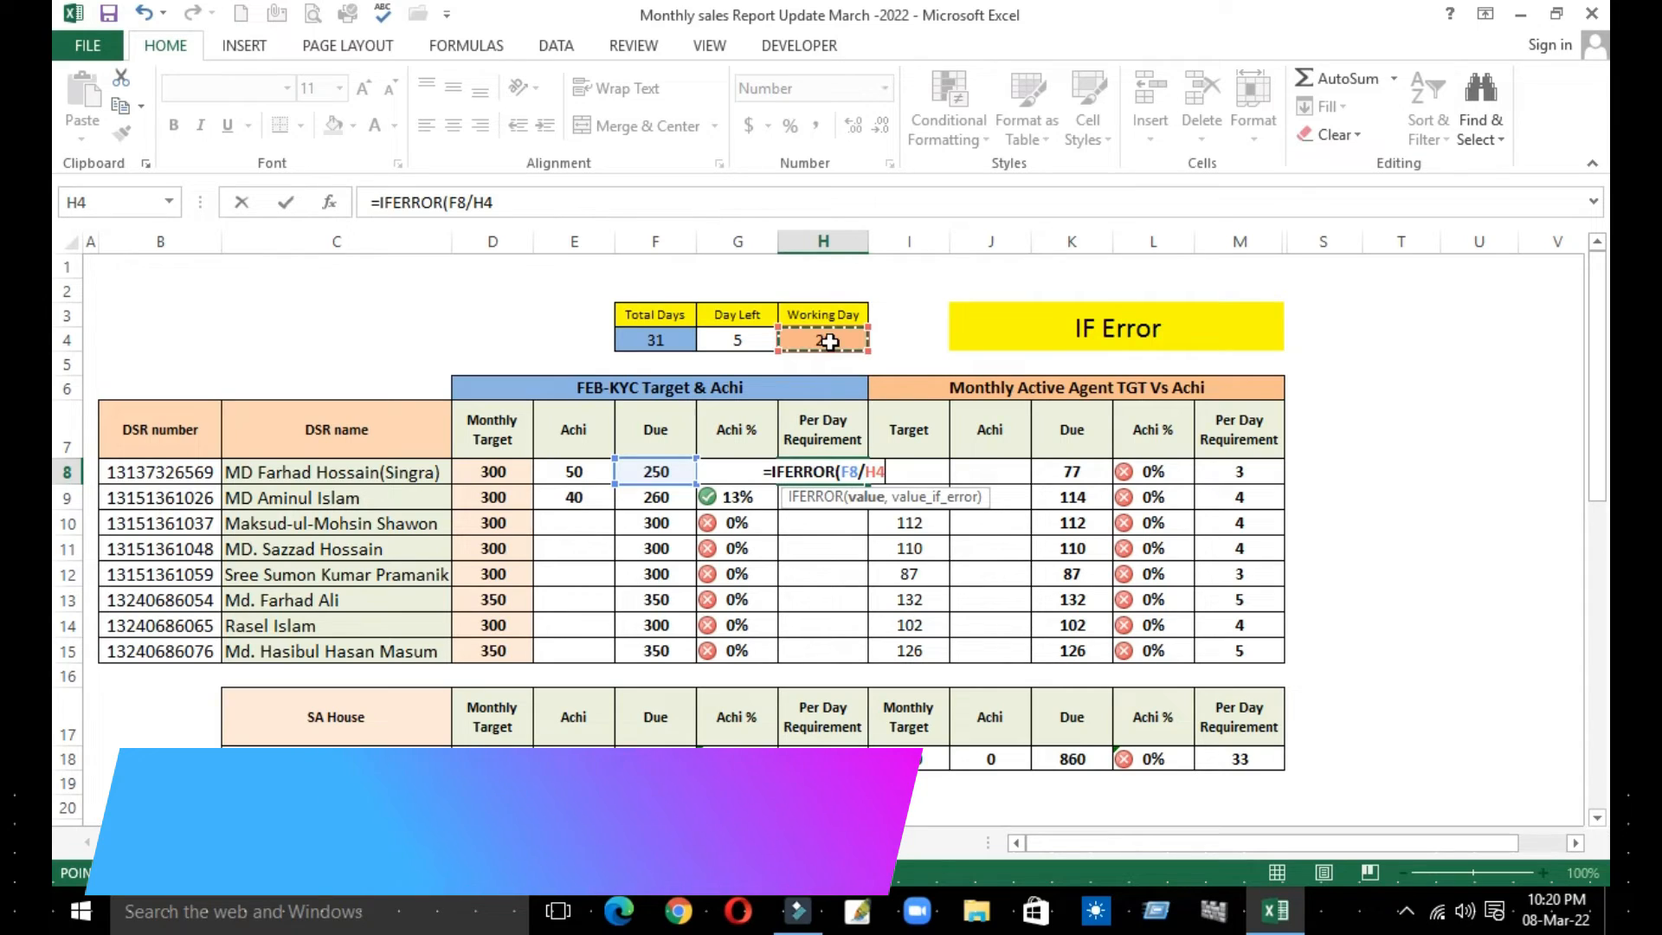
text(,))
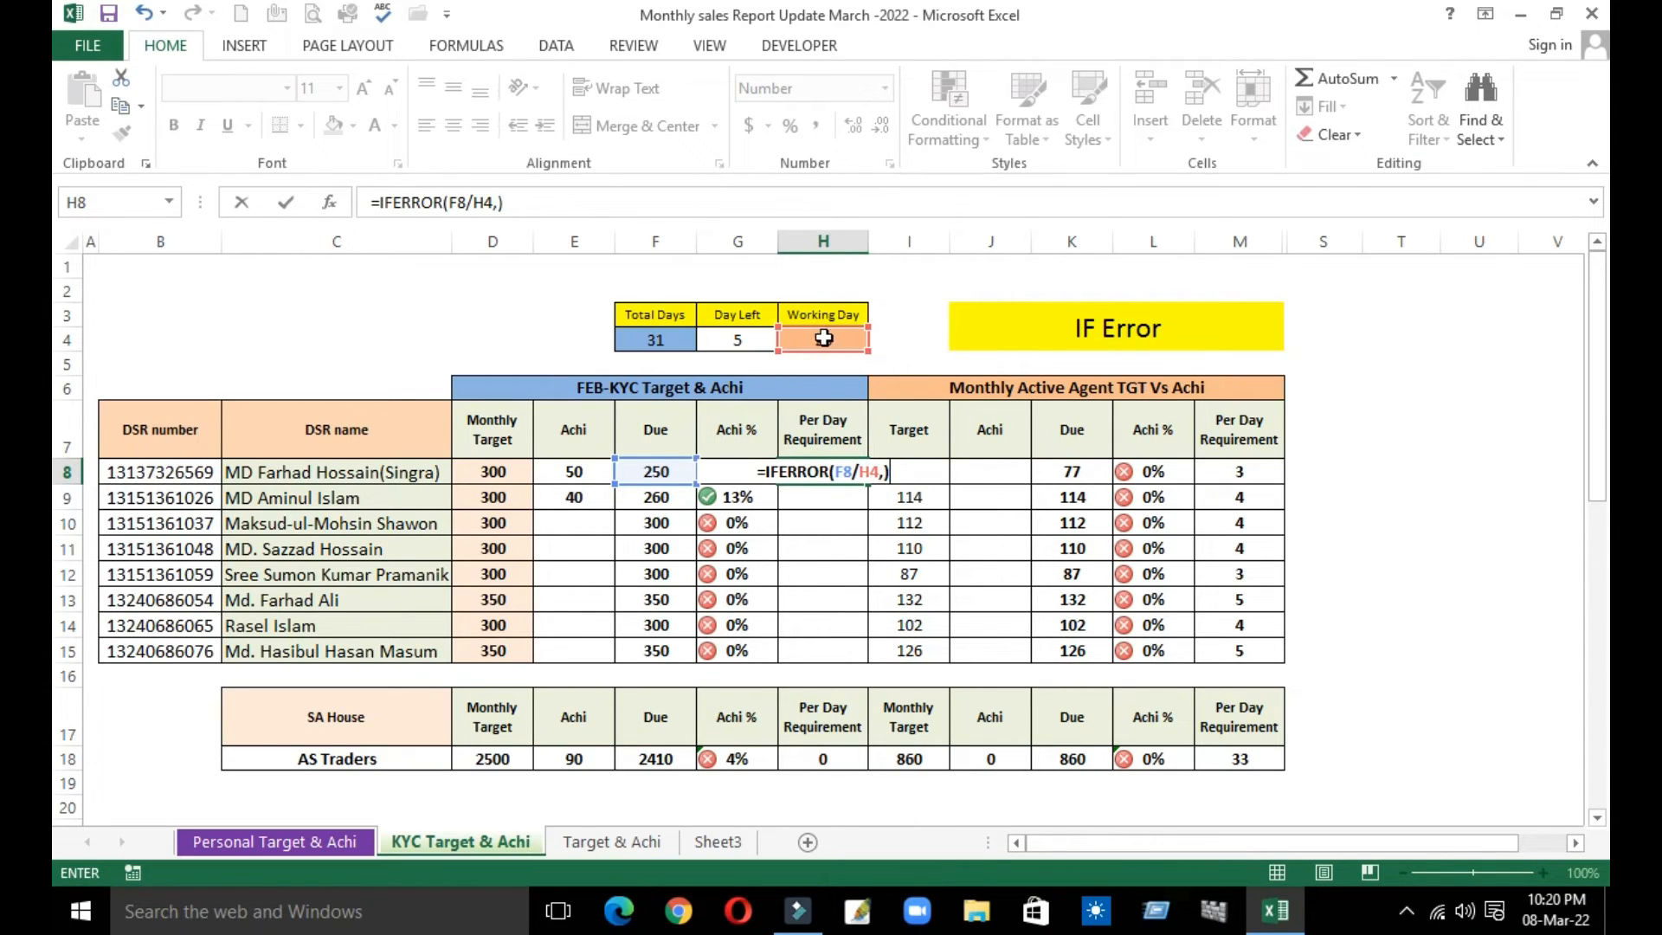
Make the Working Day reference absolute so H8 reads =IFERROR(F8/$H$4,), and fill the formula down through H15.
click(474, 205)
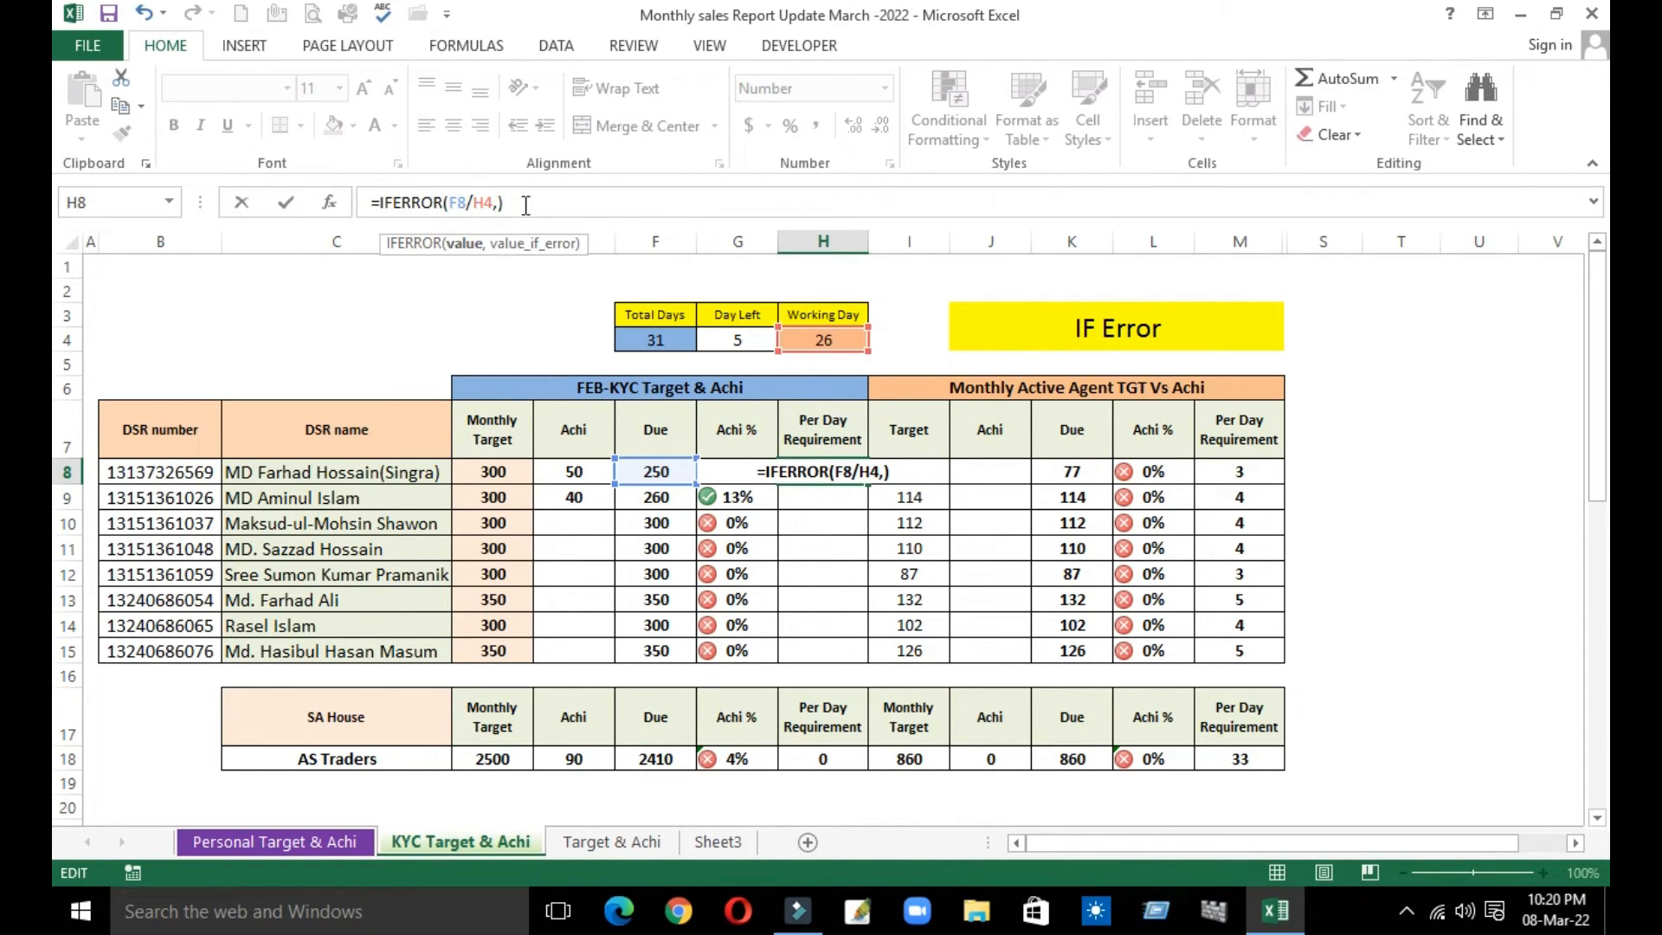
text($)
click(492, 202)
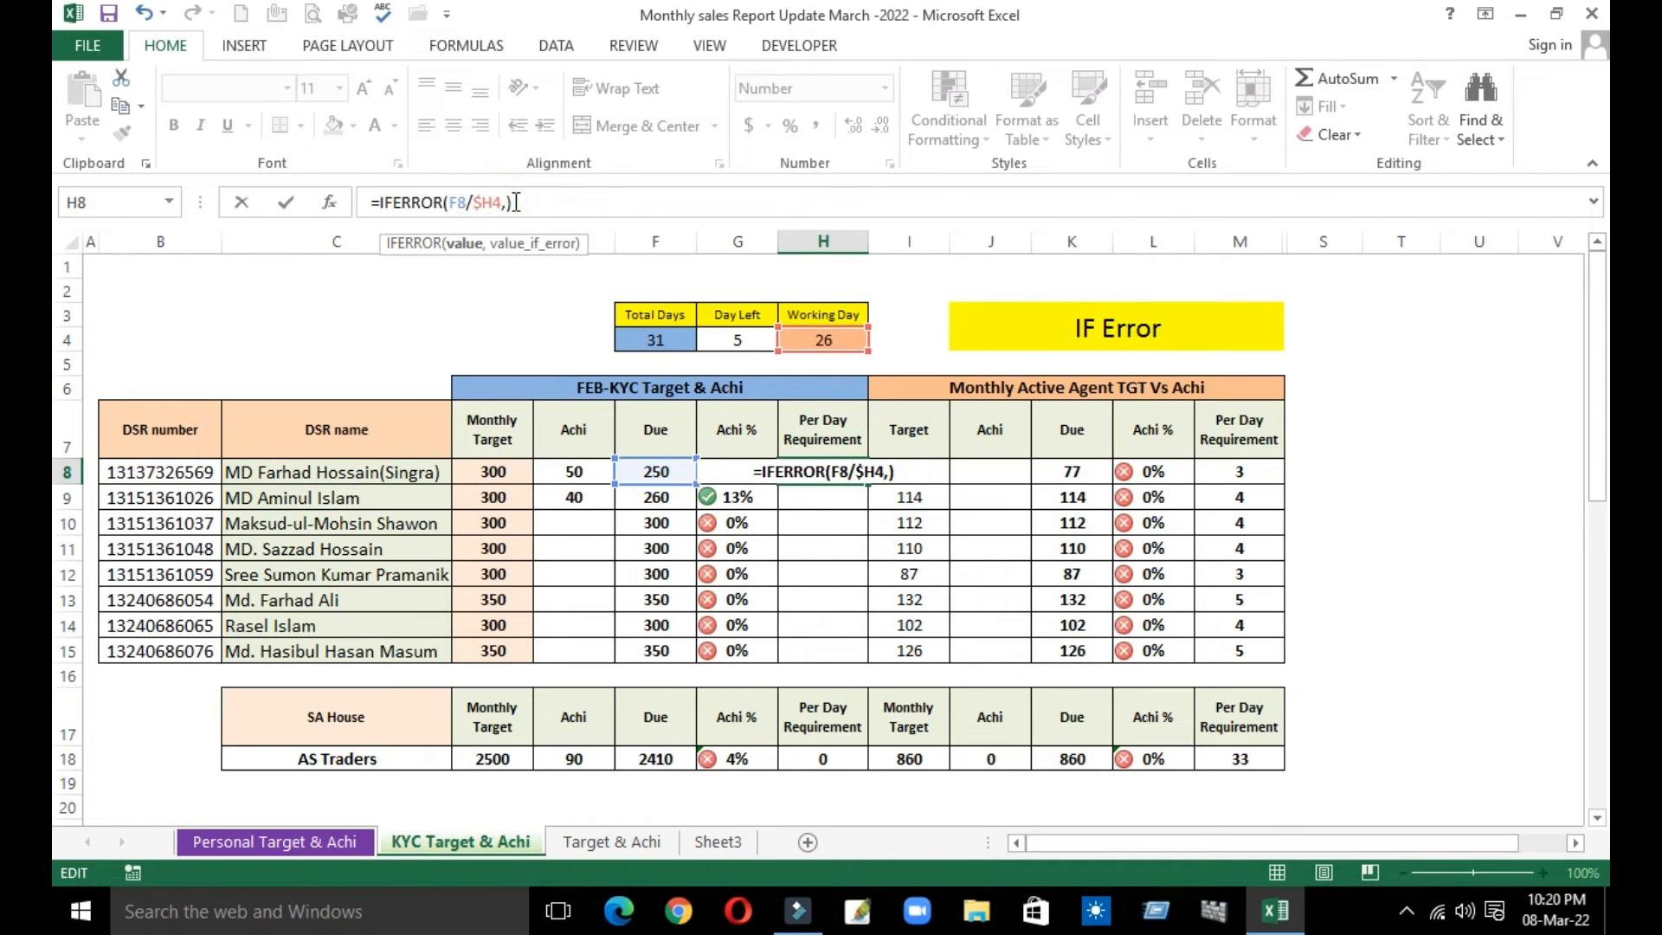
text($)
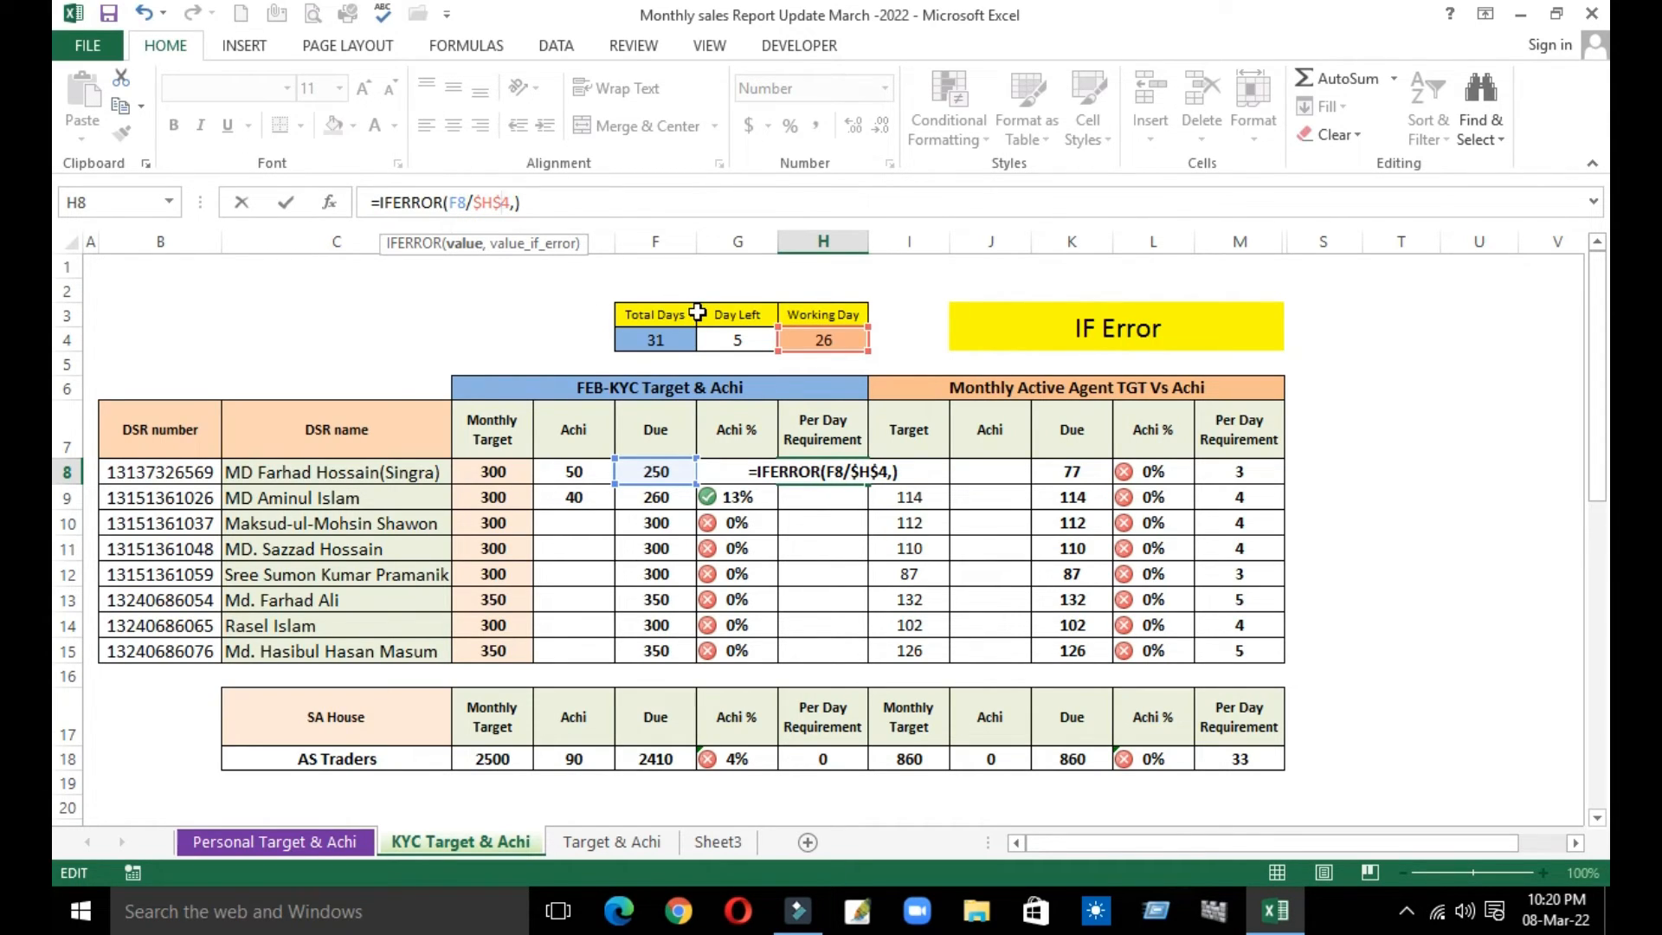
key(Return)
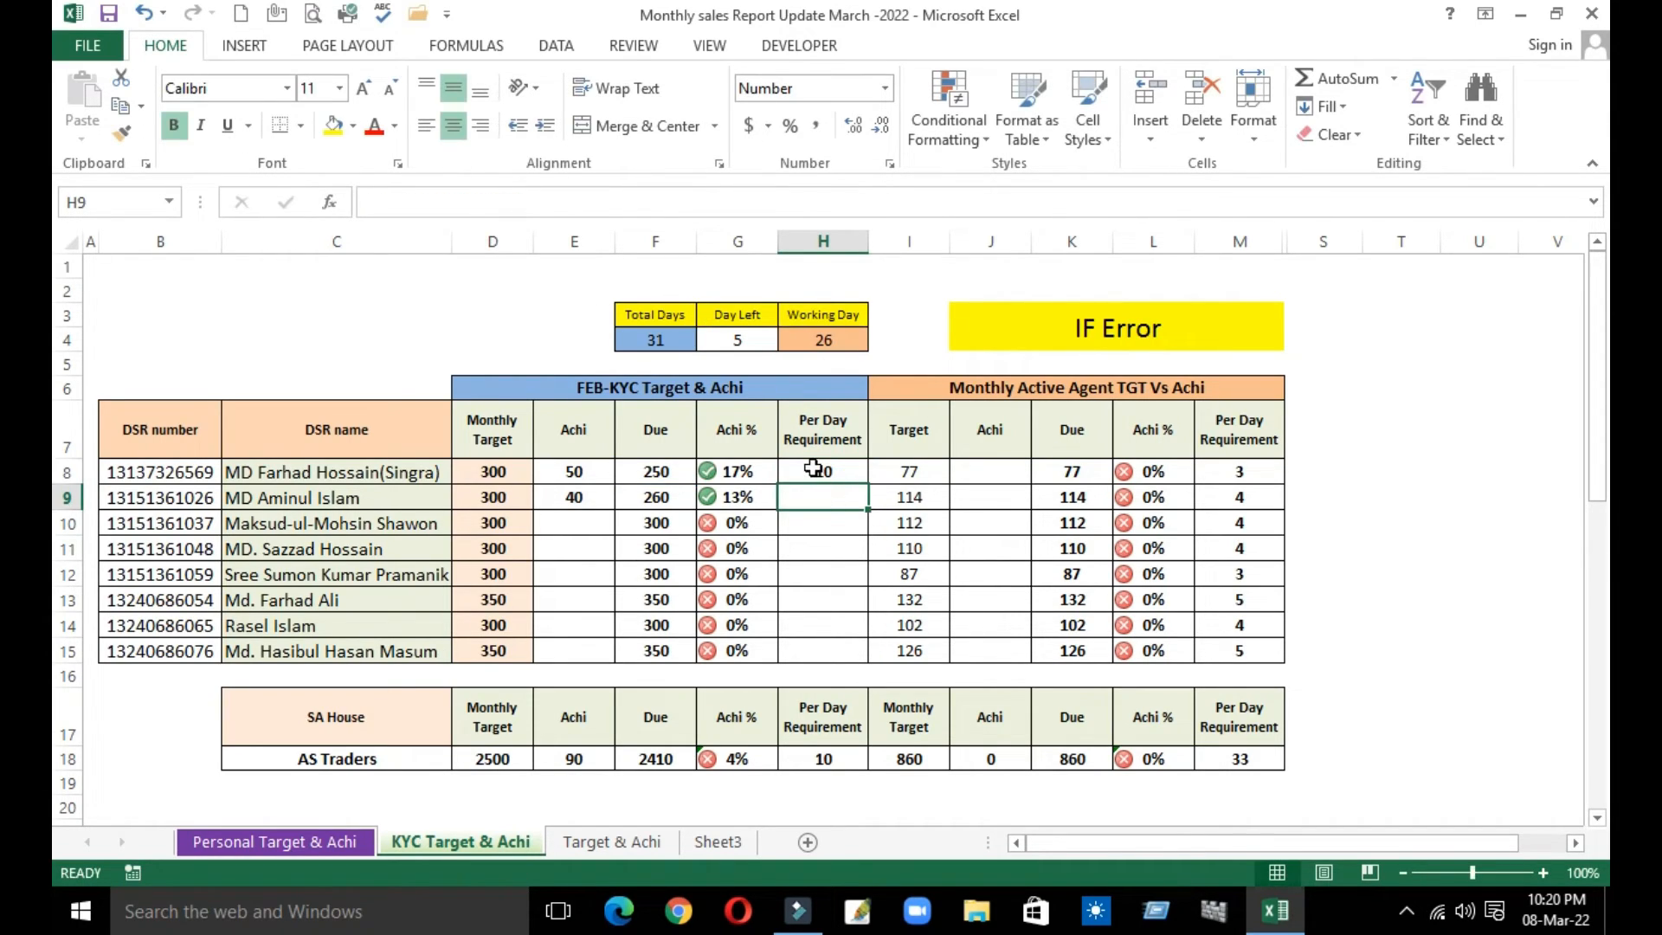
click(814, 482)
double_click(870, 484)
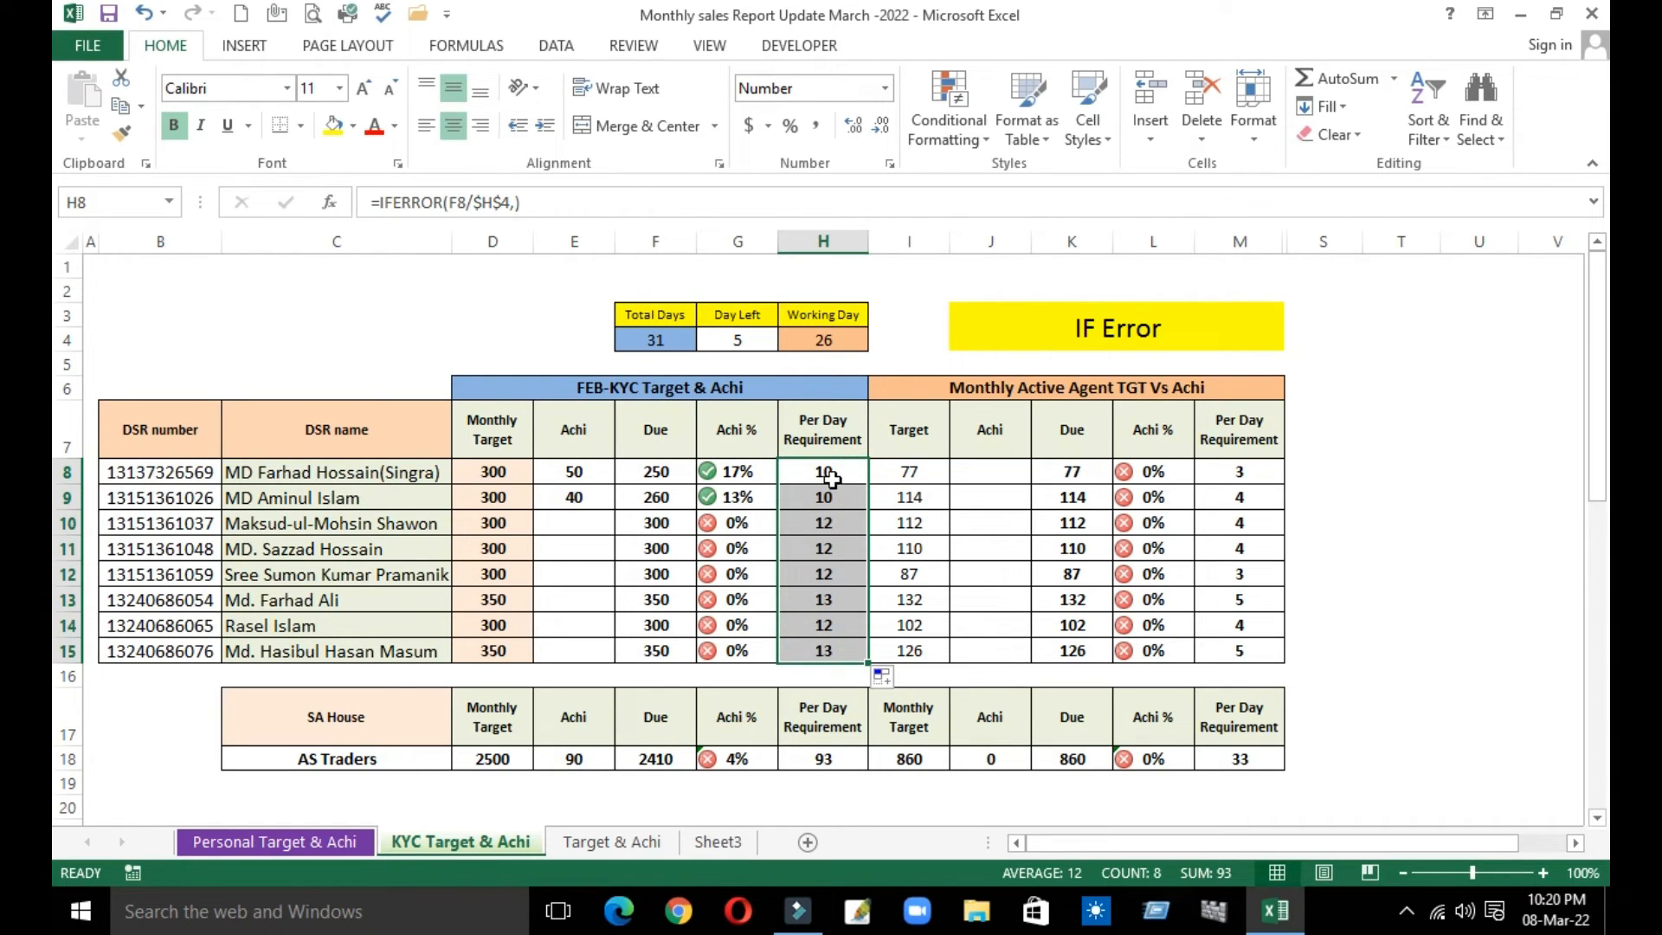
Compare the filled FEB-KYC Per Day Requirement formulas in H8, H11, H12, H14 and H15 to examine their Due and Working Day references.
click(823, 628)
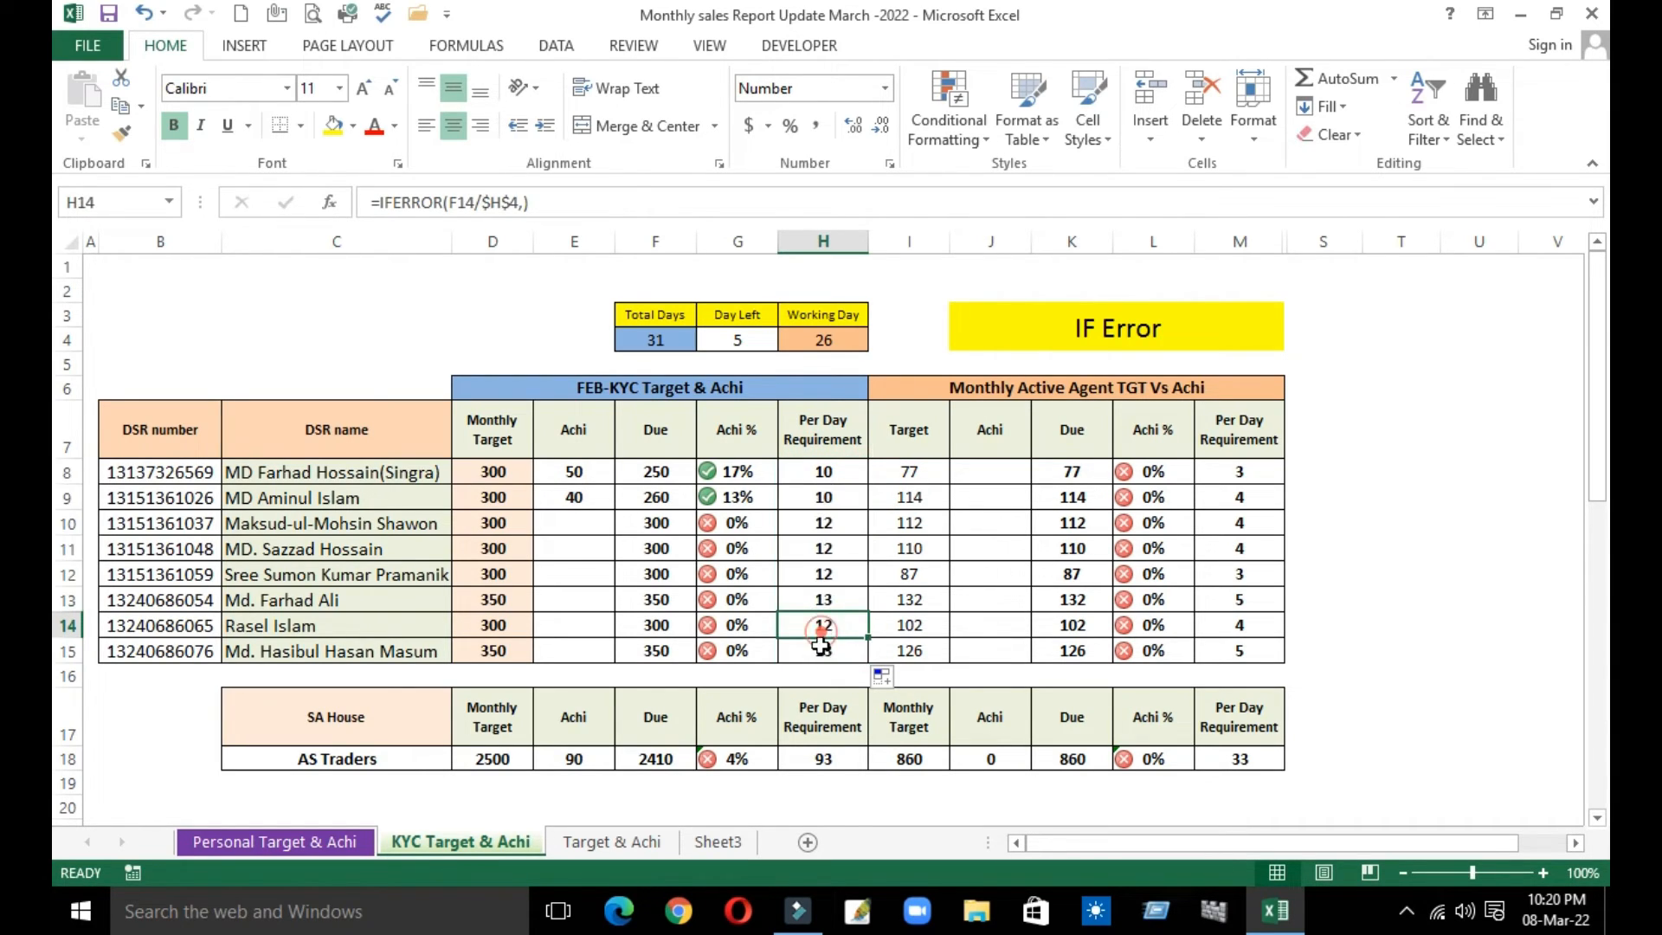
click(825, 547)
click(828, 473)
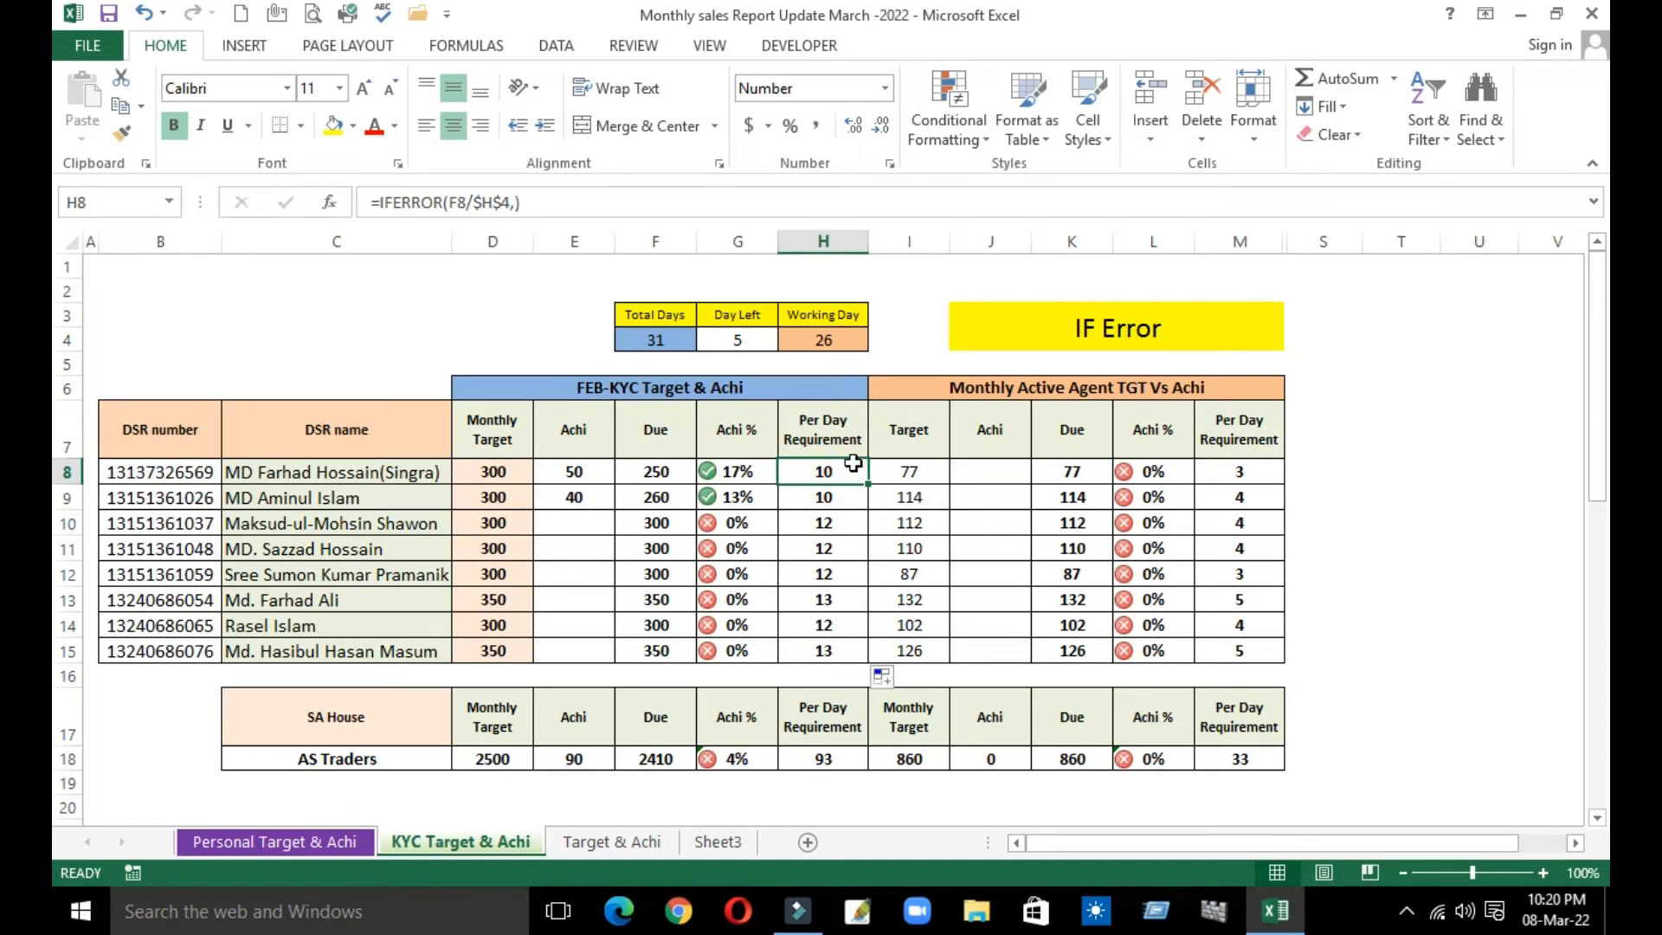
click(819, 576)
click(823, 625)
click(827, 650)
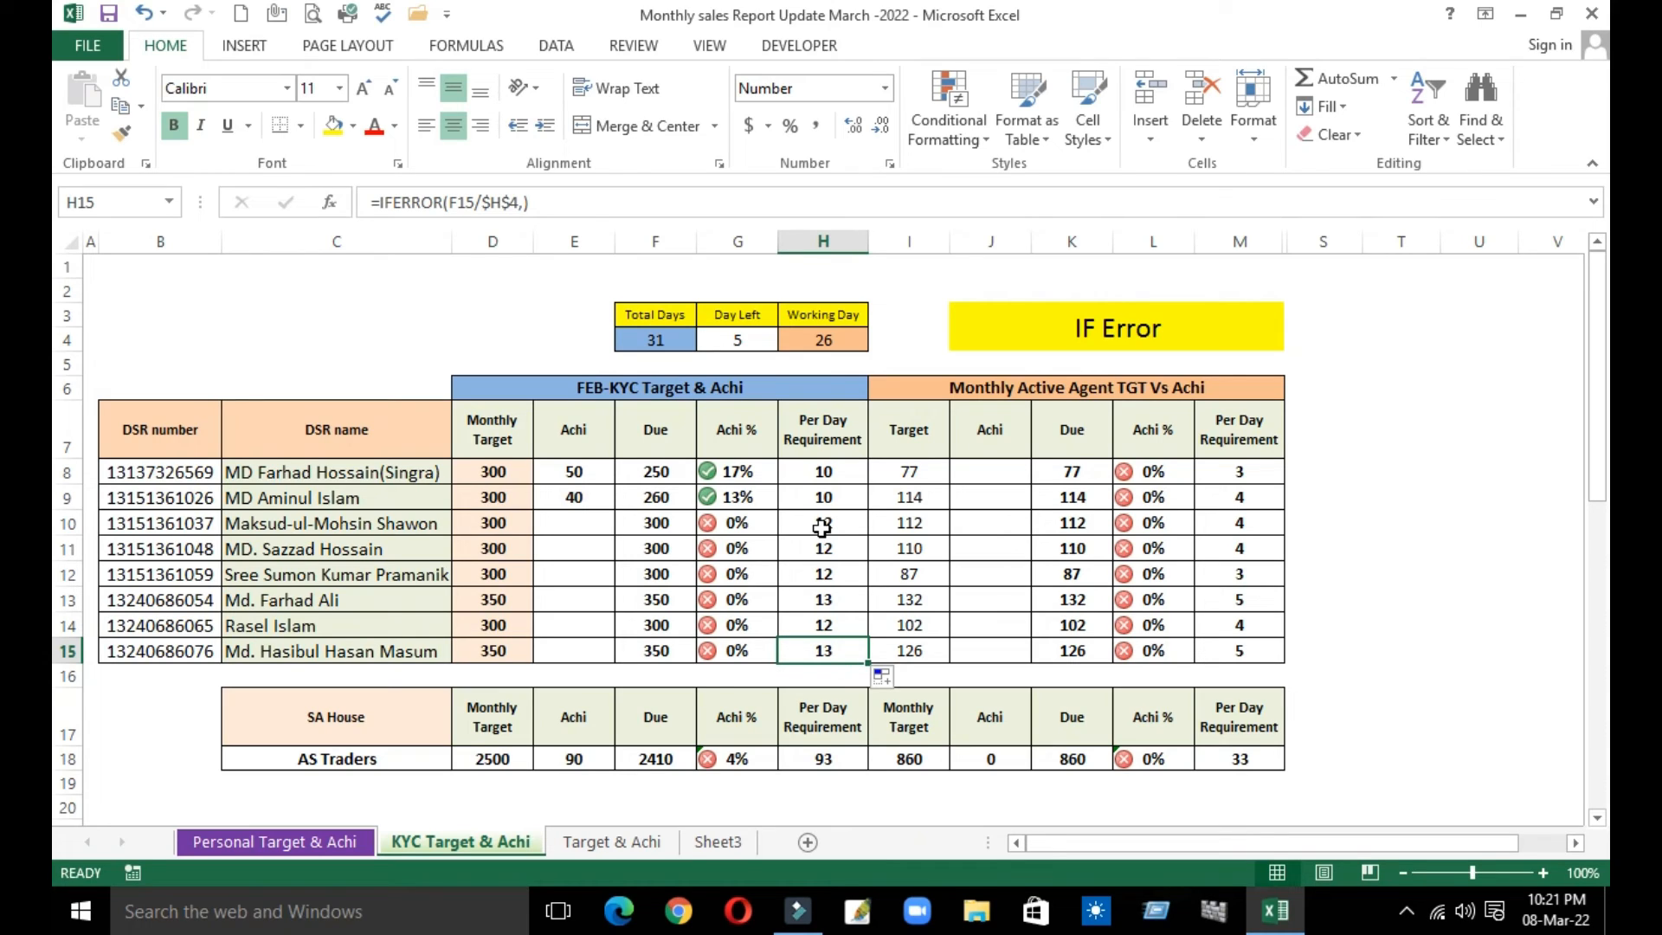
click(999, 480)
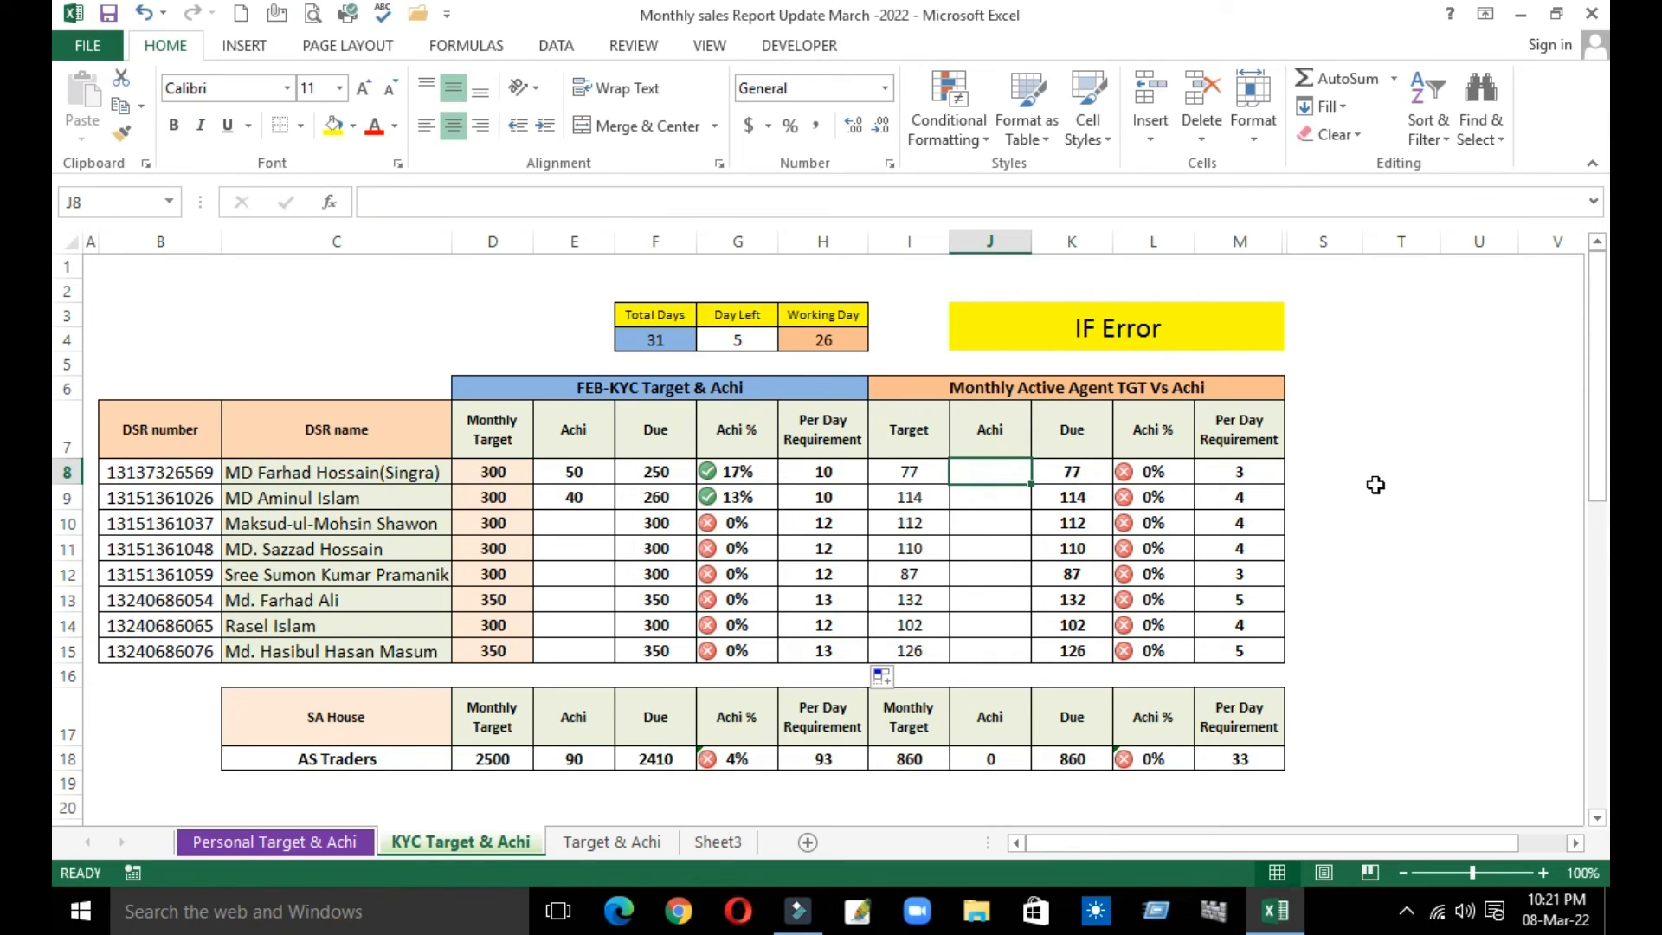
click(1309, 449)
click(1326, 487)
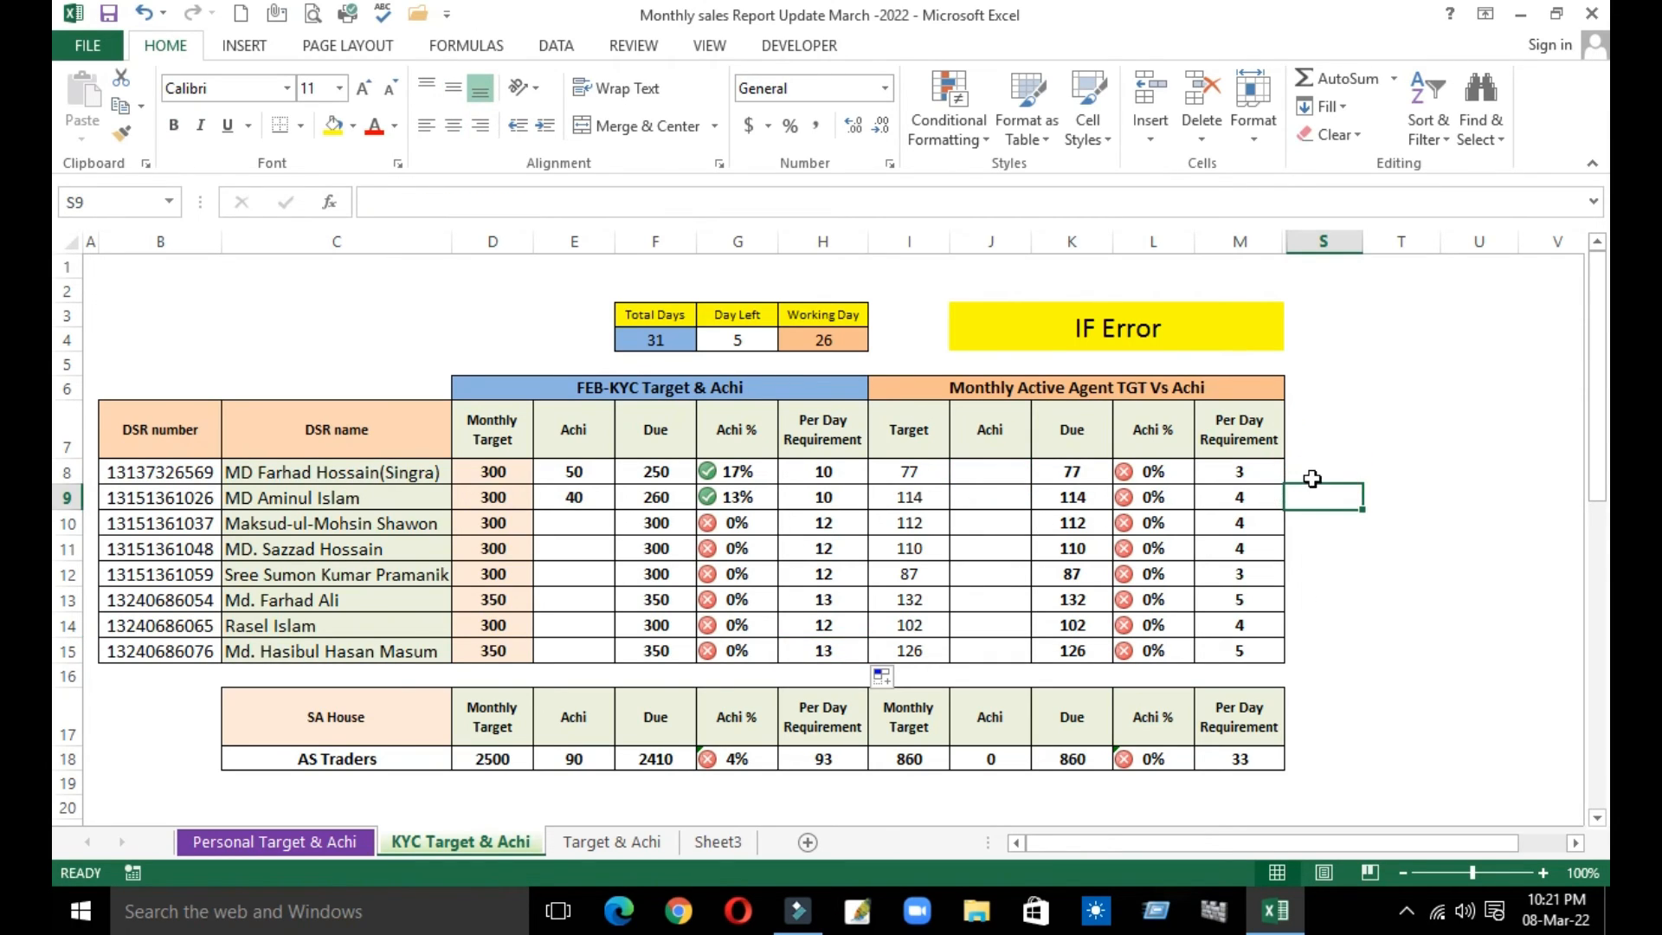
click(1314, 474)
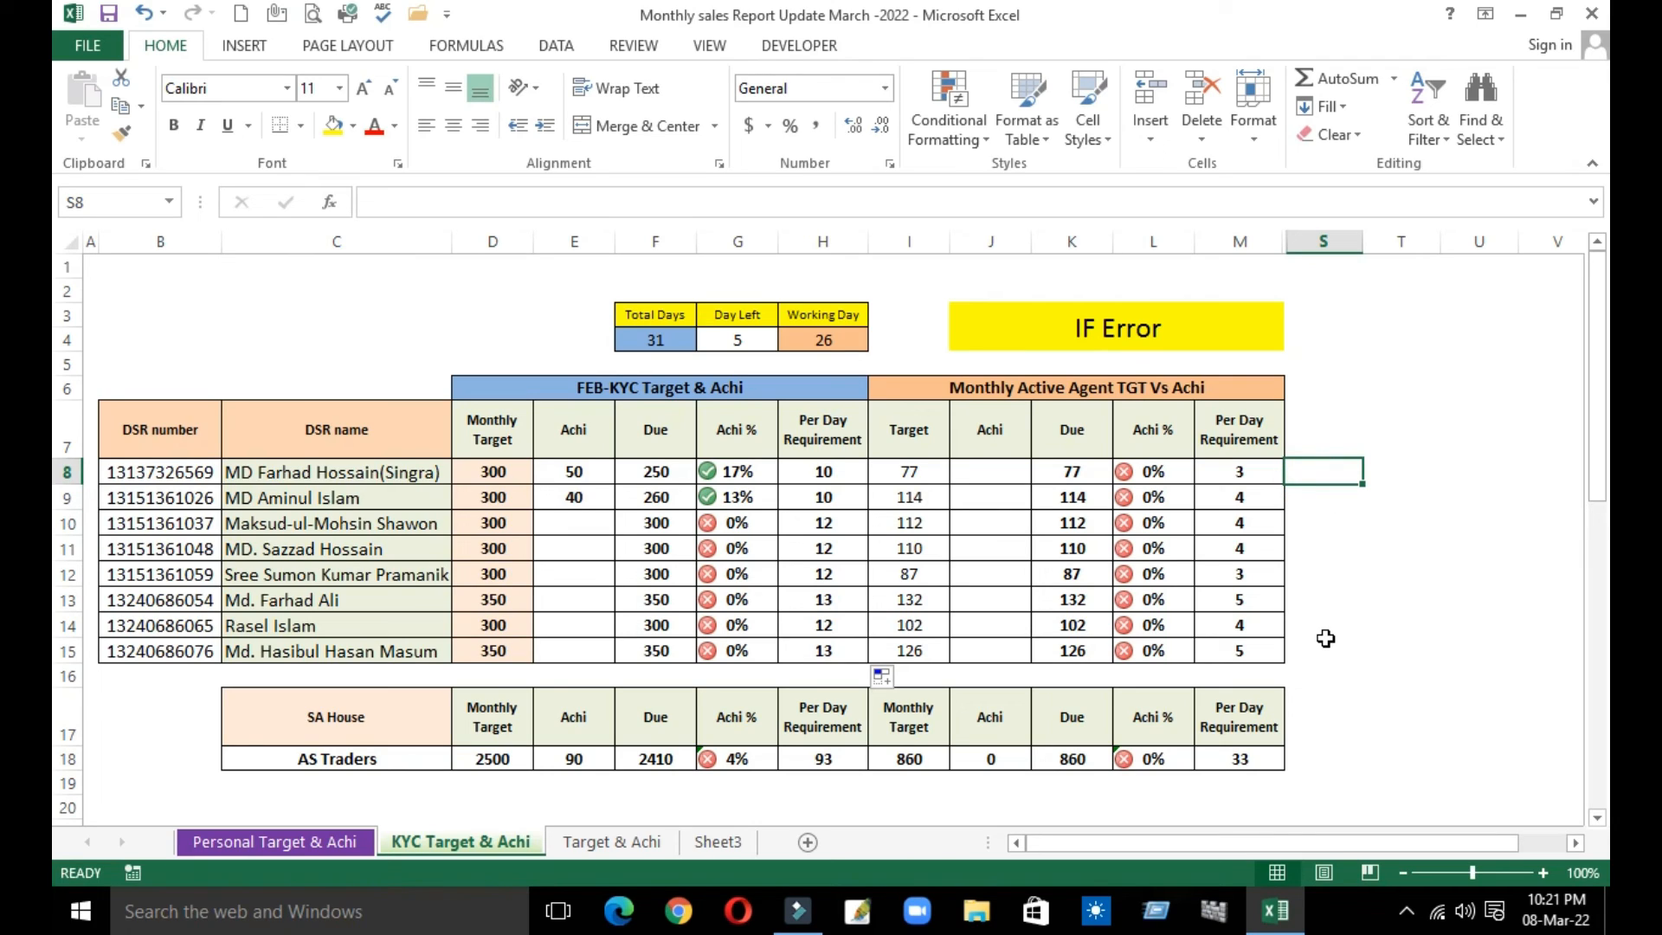